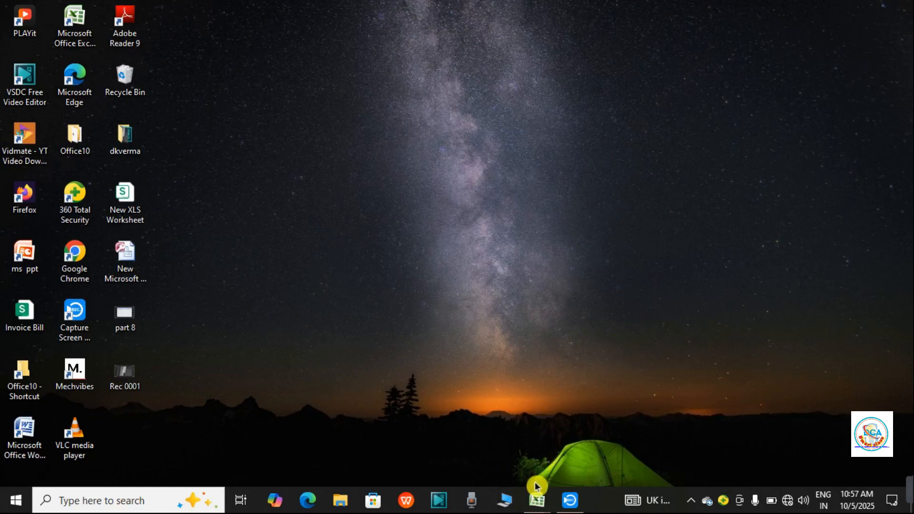
Open the mmarksheet workbook and examine the layout of the finished marksheet, including its headings, marks and result columns.
{"action": "mouse_move", "coordinate": [535, 493]}
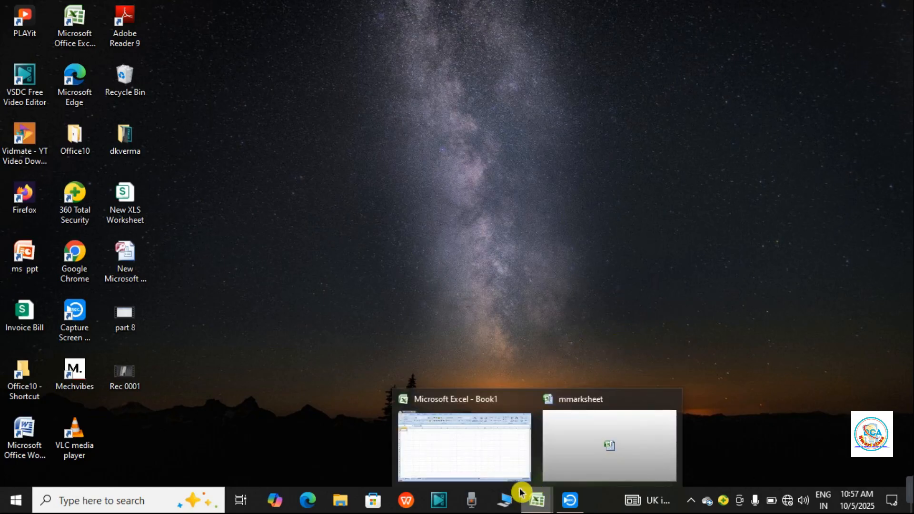
{"action": "left_click", "coordinate": [494, 462]}
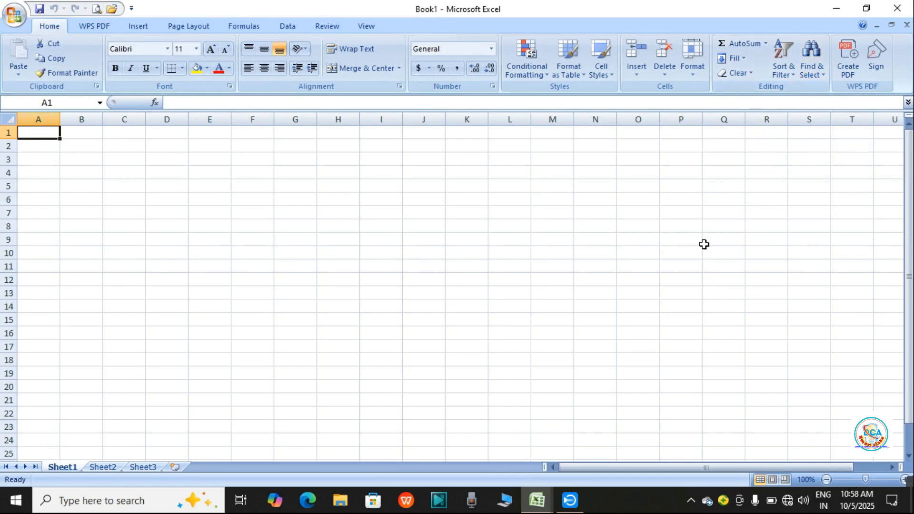
{"action": "left_click", "coordinate": [845, 7]}
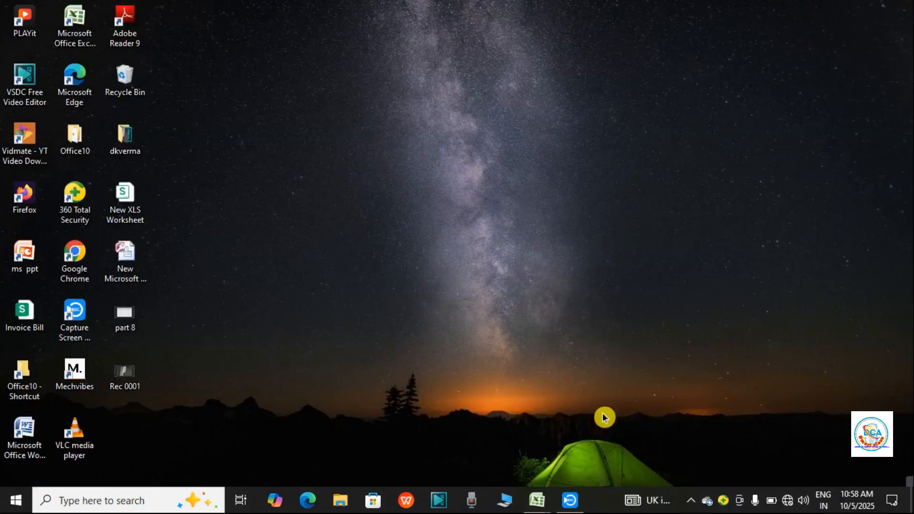
{"action": "mouse_move", "coordinate": [530, 509]}
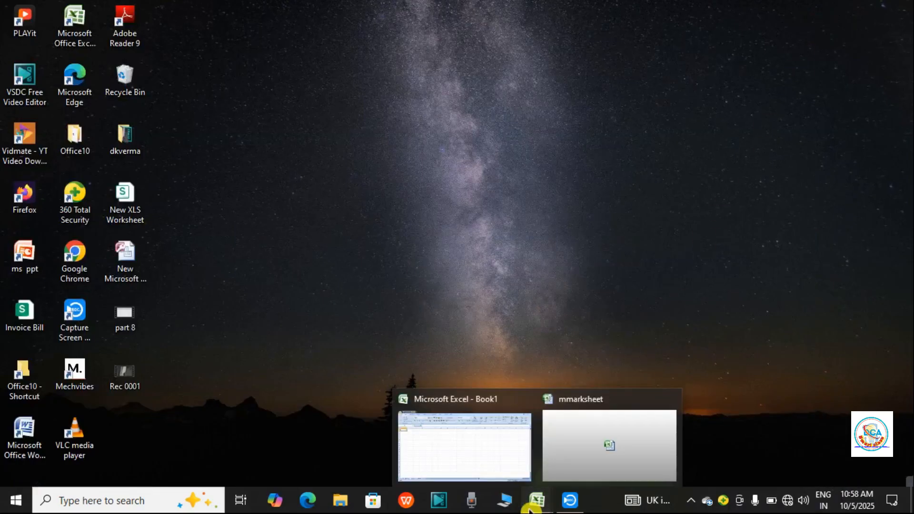
{"action": "left_click", "coordinate": [578, 460]}
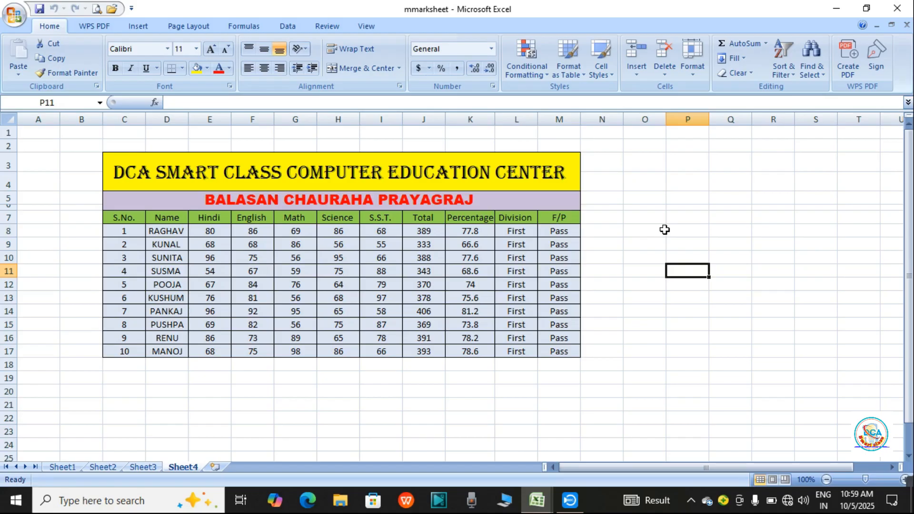
{"action": "left_click", "coordinate": [838, 8]}
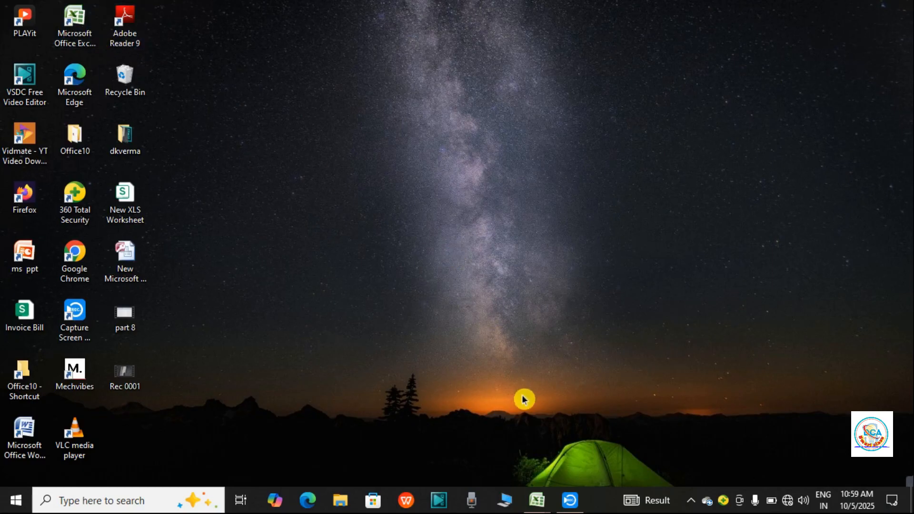
Switch to the blank Book1 workbook in Microsoft Excel.
{"action": "left_click", "coordinate": [536, 497]}
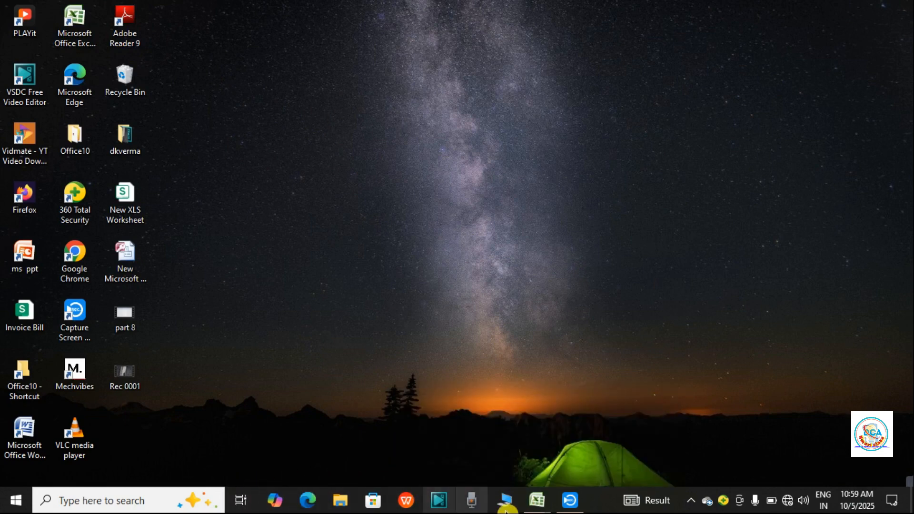
{"action": "left_click", "coordinate": [544, 509]}
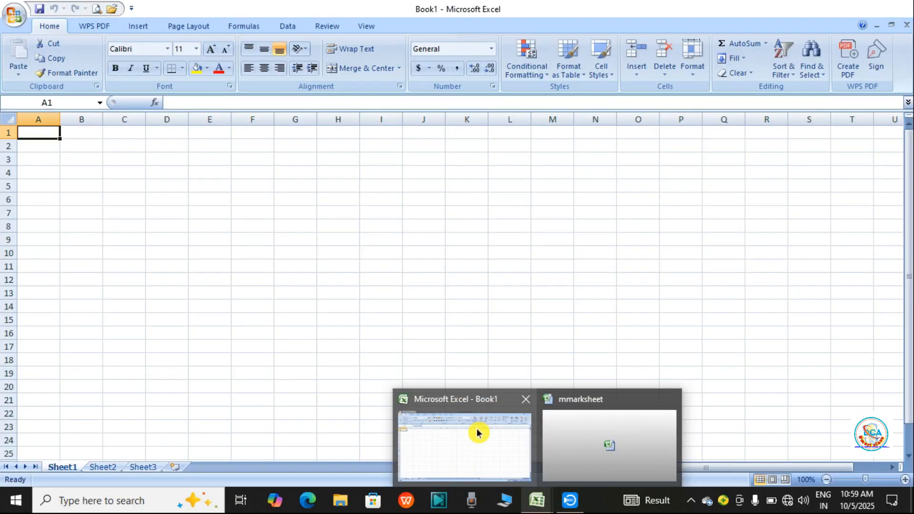
{"action": "left_click", "coordinate": [479, 432]}
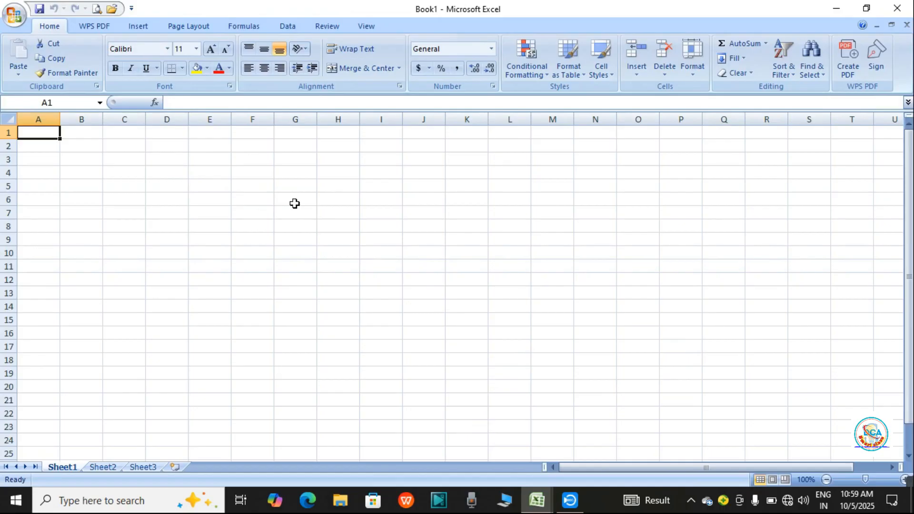
Merge and center the range C3:M4 on Sheet1 as the title block.
{"action": "left_click", "coordinate": [122, 159]}
{"action": "left_click", "coordinate": [176, 172]}
{"action": "left_click_drag", "start_coordinate": [190, 174], "coordinate": [314, 174]}
{"action": "left_click_drag", "start_coordinate": [116, 154], "coordinate": [551, 170]}
{"action": "left_click", "coordinate": [552, 169]}
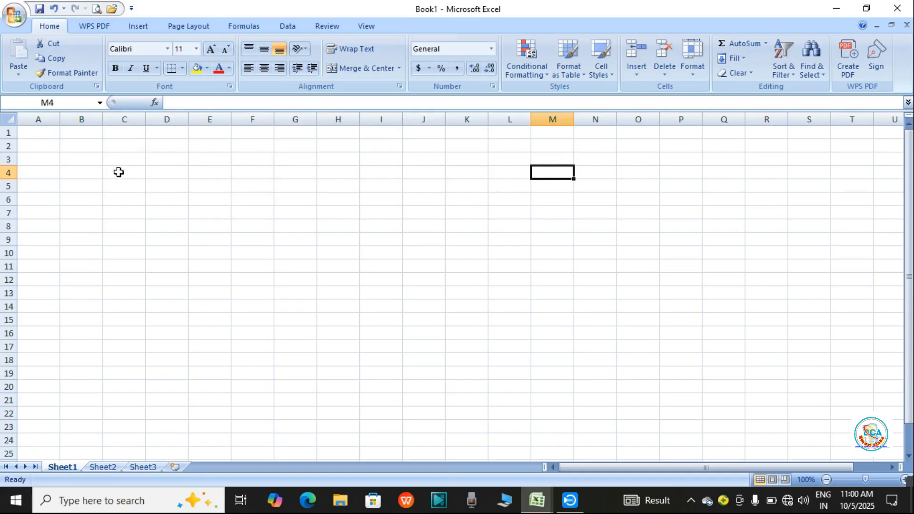
{"action": "left_click_drag", "start_coordinate": [123, 158], "coordinate": [538, 166]}
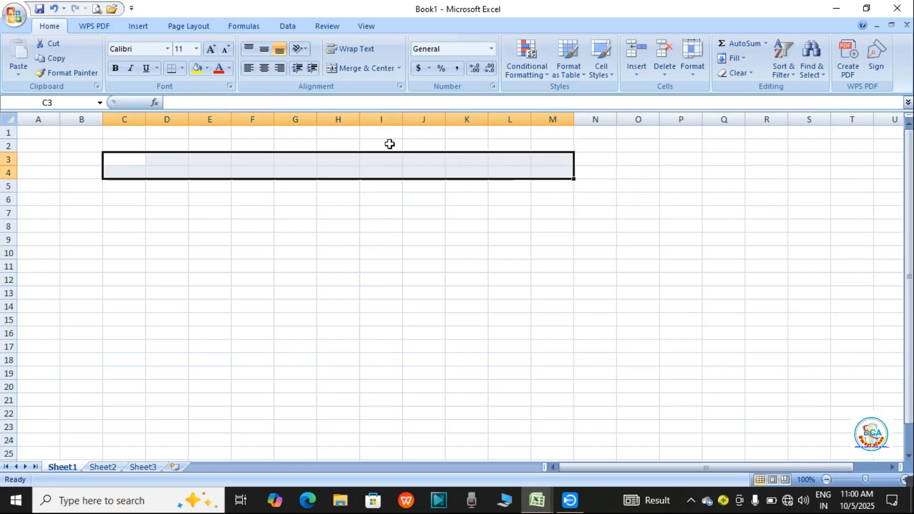
{"action": "left_click", "coordinate": [366, 68]}
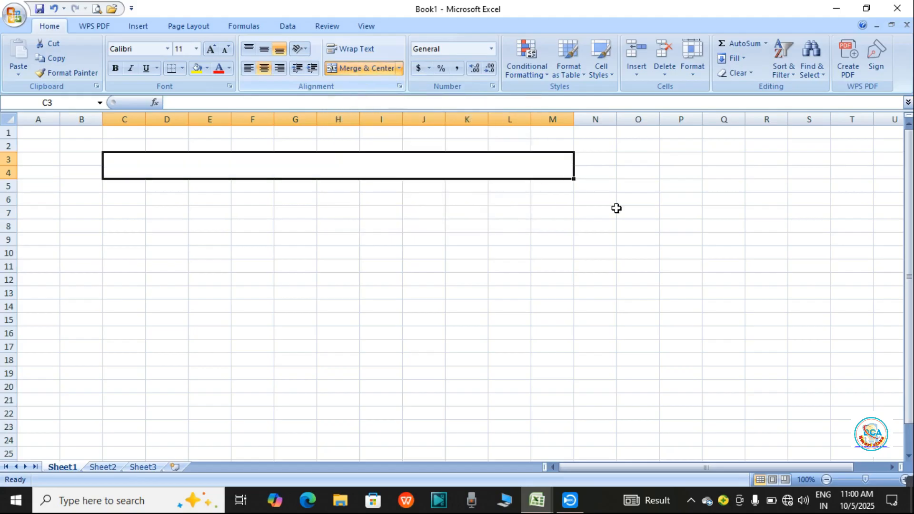
{"action": "left_click", "coordinate": [717, 241]}
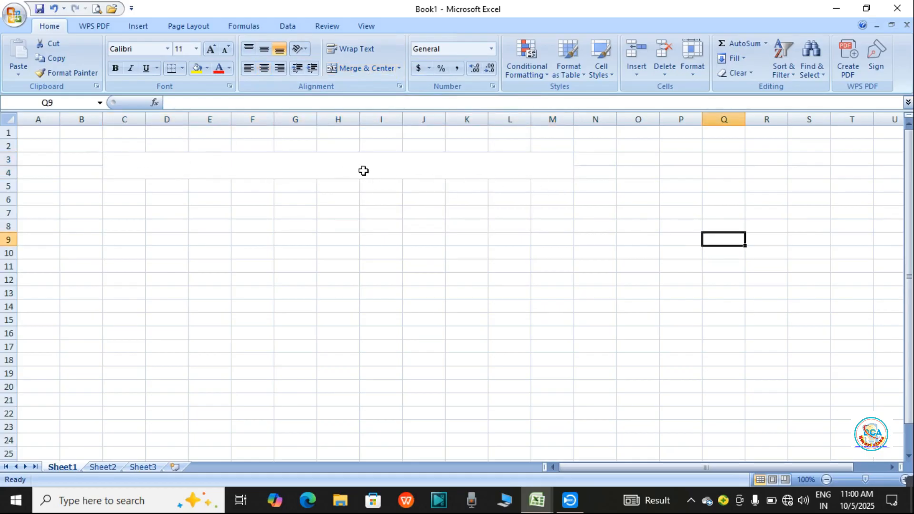
Enter the title "DCA SMART CLASS EDUCATION CENTER" in the merged block C3:M4.
{"action": "left_click", "coordinate": [334, 169]}
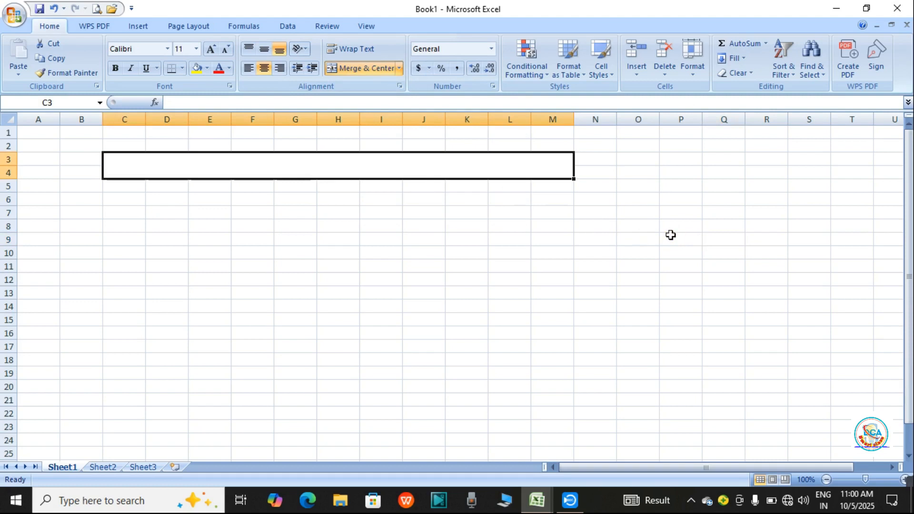
{"action": "left_click", "coordinate": [750, 213]}
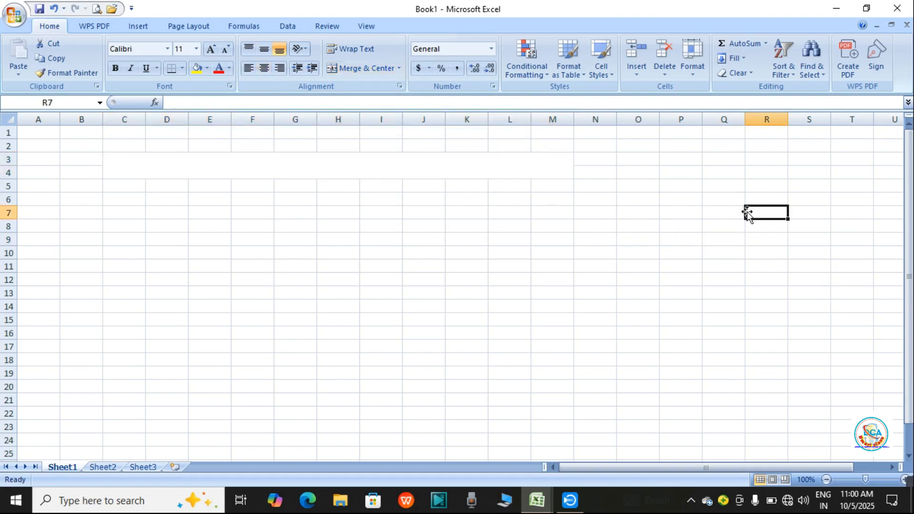
{"action": "left_click", "coordinate": [354, 169]}
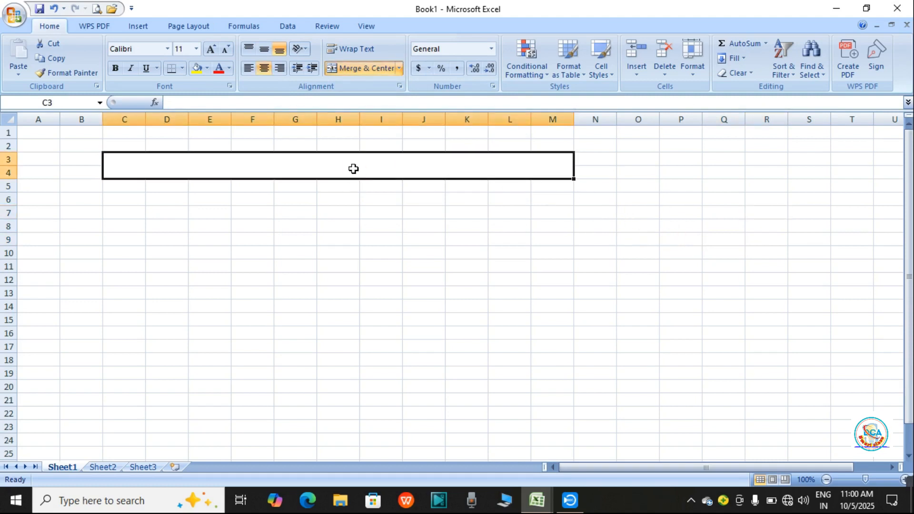
{"action": "left_click", "coordinate": [637, 212]}
{"action": "left_click", "coordinate": [439, 165]}
{"action": "double_click", "coordinate": [439, 171]}
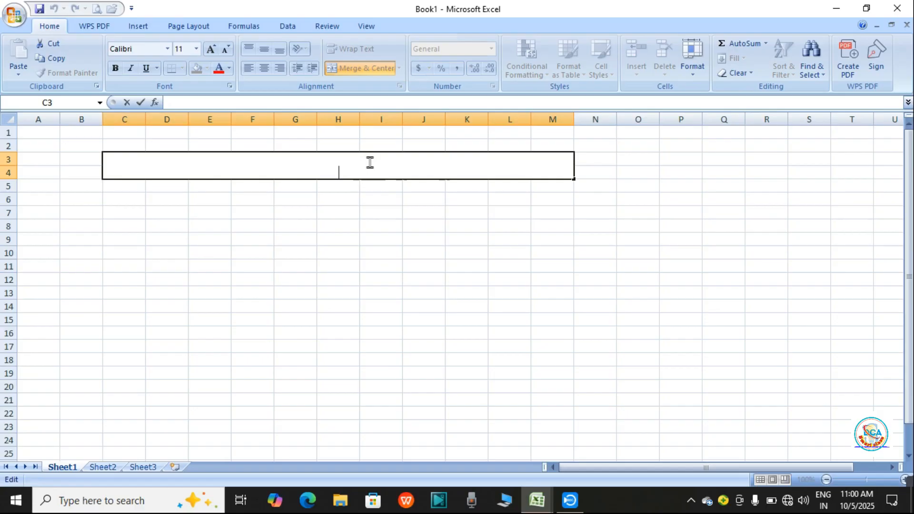
{"action": "type", "text": "CA SMART"}
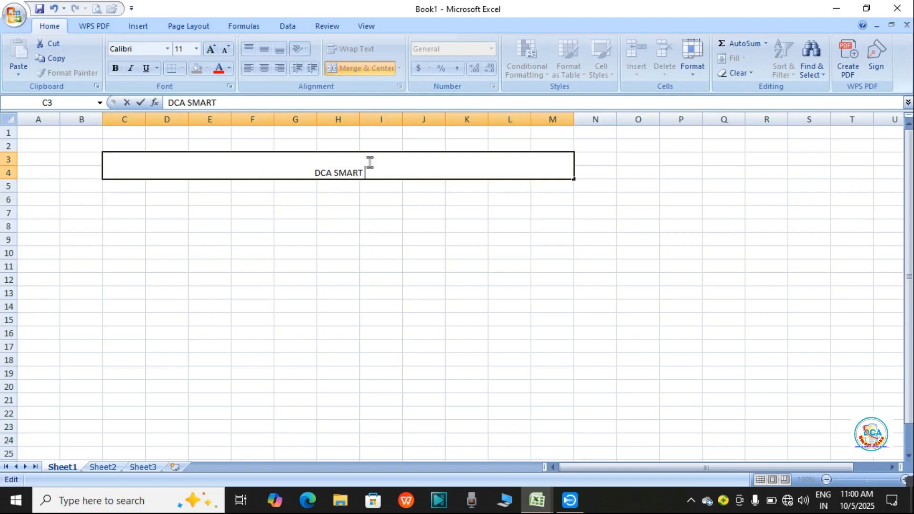
{"action": "type", "text": "CLASS ED"}
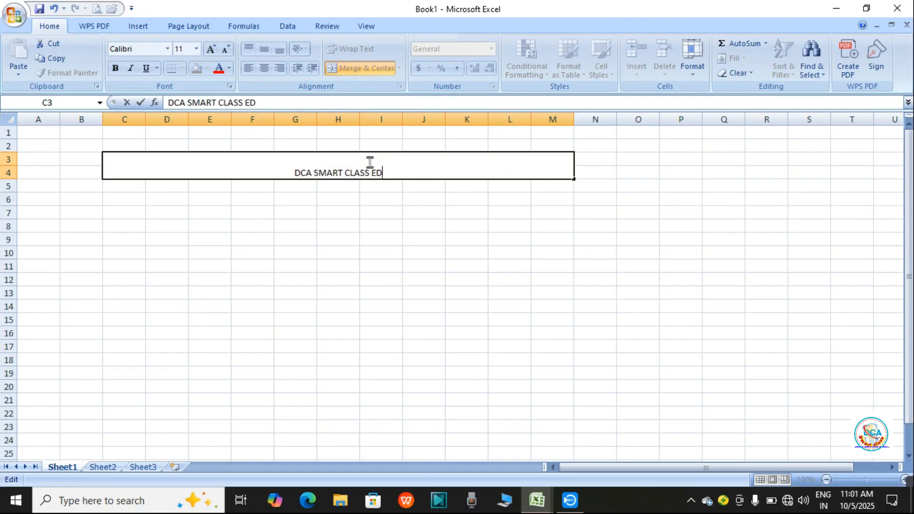
{"action": "type", "text": "UCATIO"}
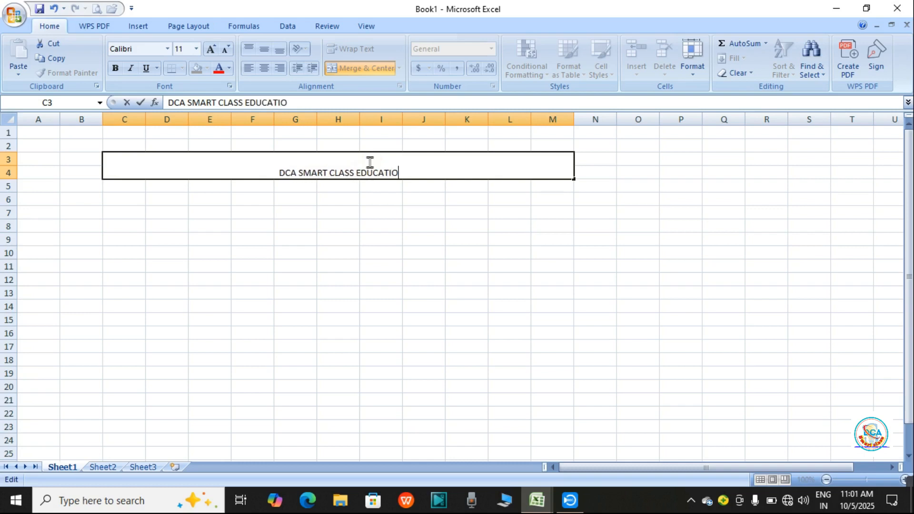
{"action": "type", "text": "N CENT"}
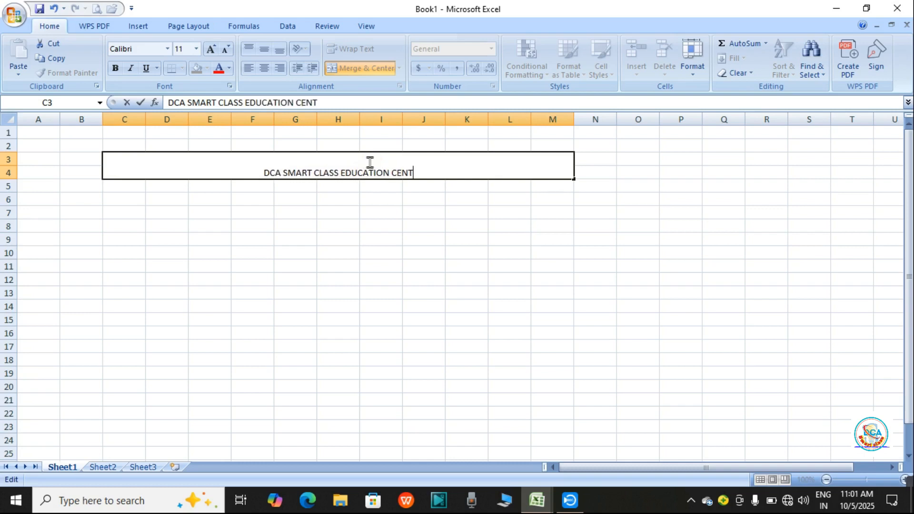
{"action": "type", "text": "ER"}
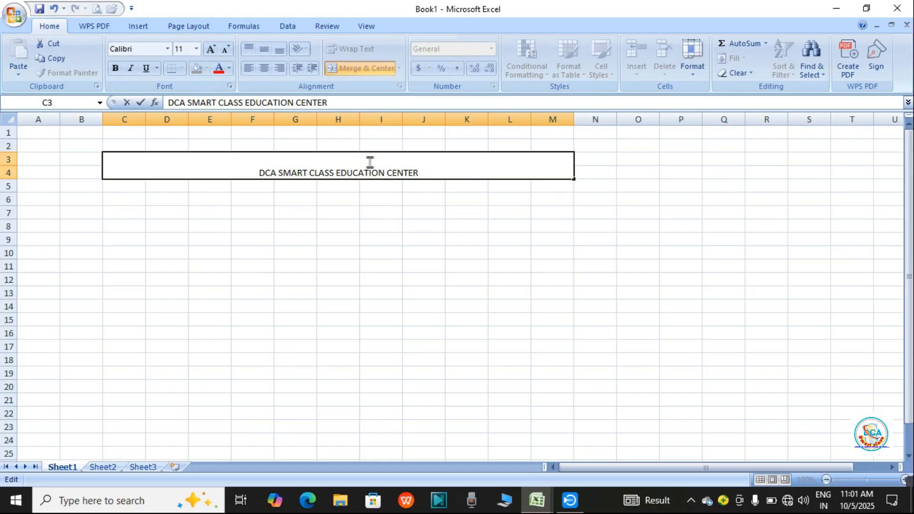
{"action": "left_click", "coordinate": [664, 213]}
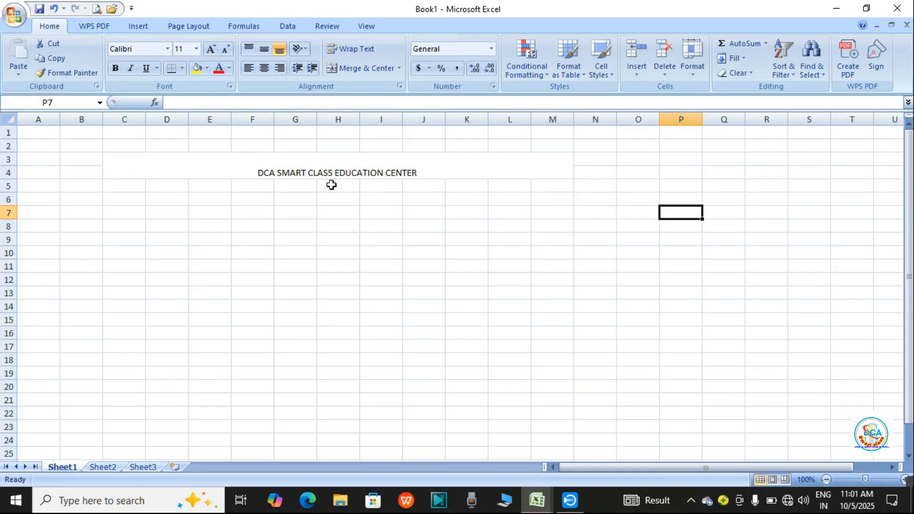
Merge and center the range C5:M6 directly below the title.
{"action": "left_click", "coordinate": [117, 190]}
{"action": "left_click", "coordinate": [143, 200]}
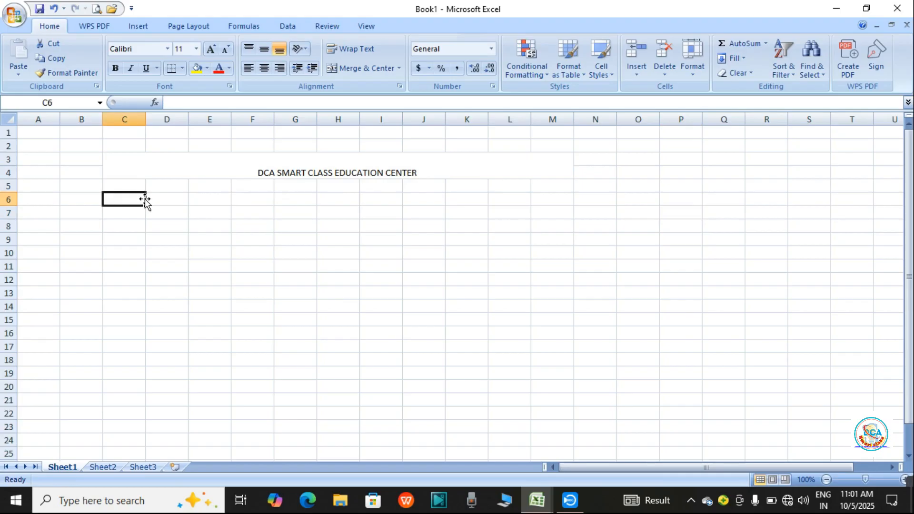
{"action": "left_click", "coordinate": [128, 187]}
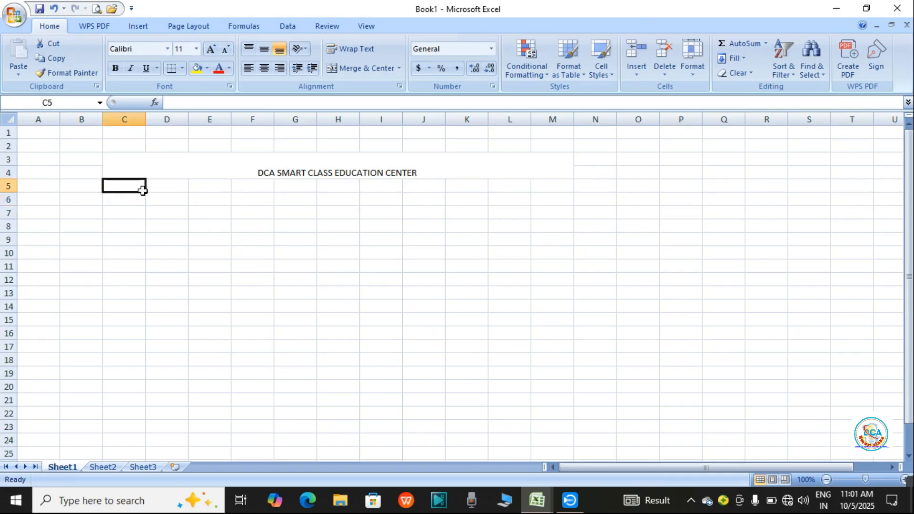
{"action": "left_click_drag", "start_coordinate": [142, 189], "coordinate": [350, 220]}
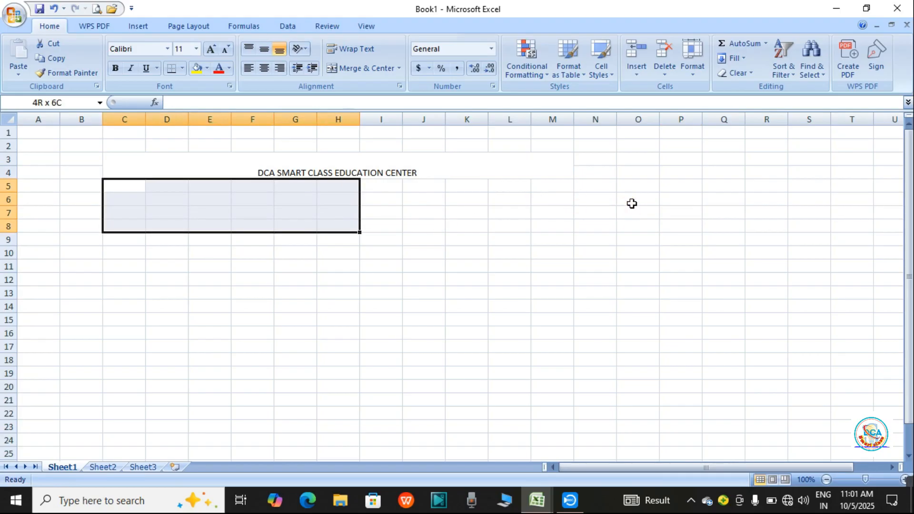
{"action": "left_click", "coordinate": [558, 200], "text": "shift"}
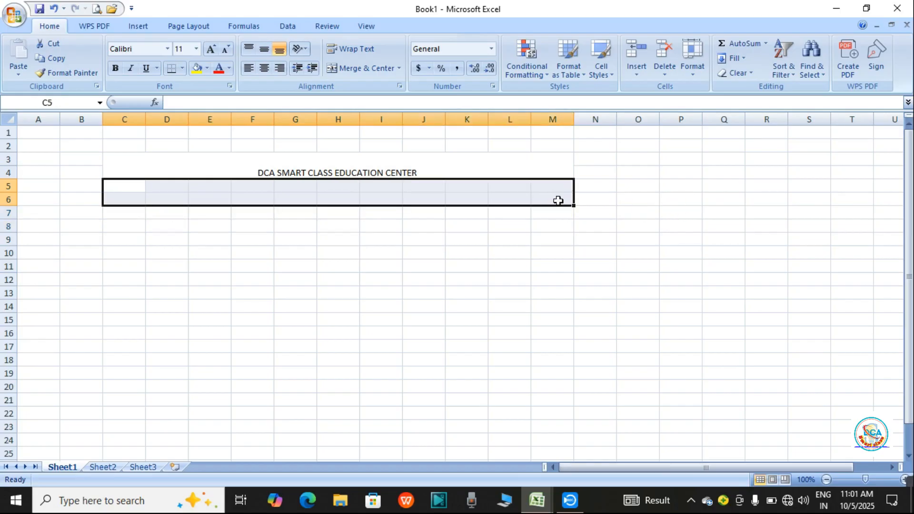
{"action": "left_click", "coordinate": [369, 69]}
{"action": "left_click", "coordinate": [664, 166]}
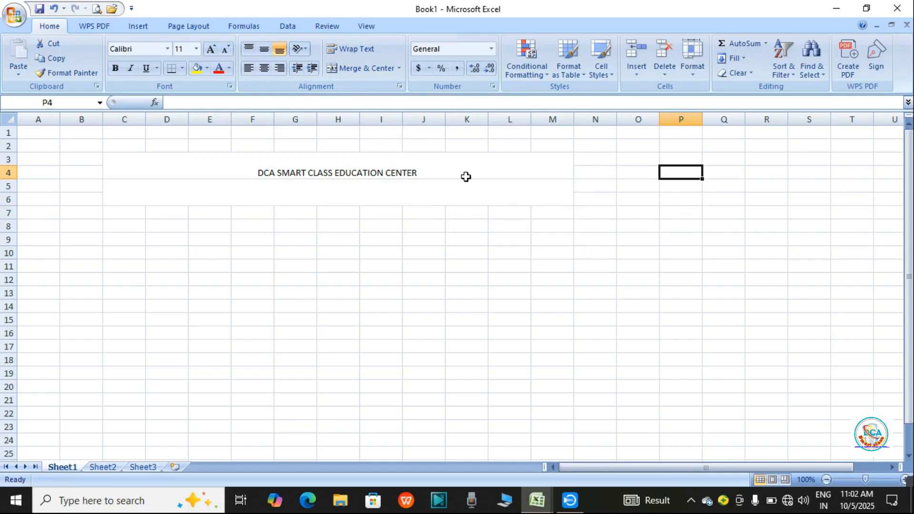
Enter the subtitle "BALASAN CHAURAHA PRAYAGRAJ" in the merged block C5:M6.
{"action": "left_click", "coordinate": [449, 186]}
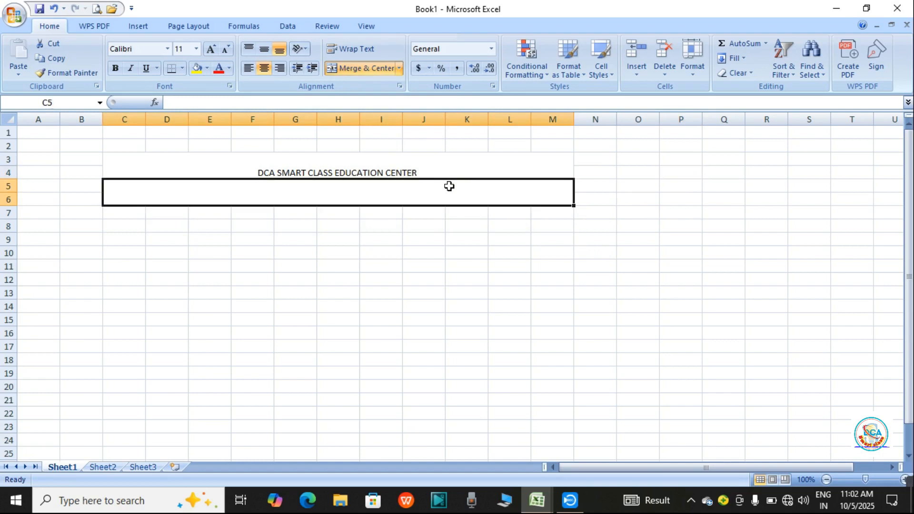
{"action": "double_click", "coordinate": [449, 186]}
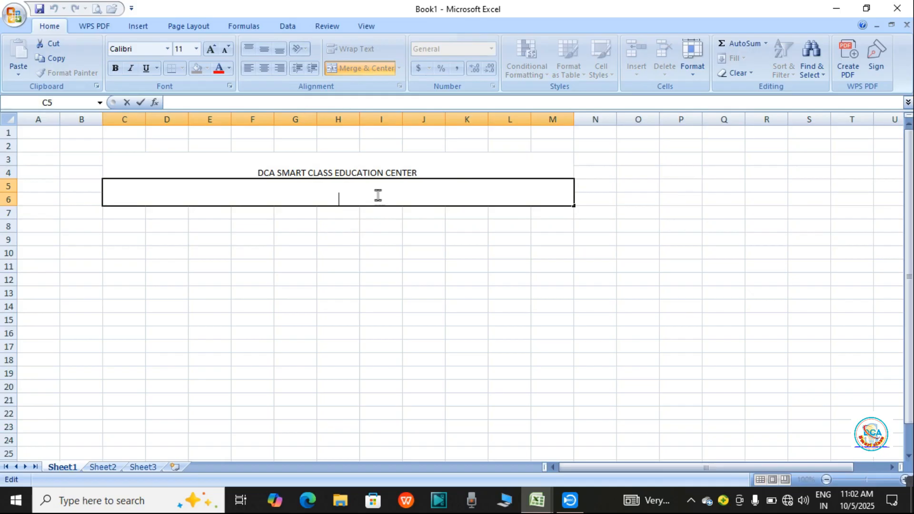
{"action": "type", "text": "BALASAN "}
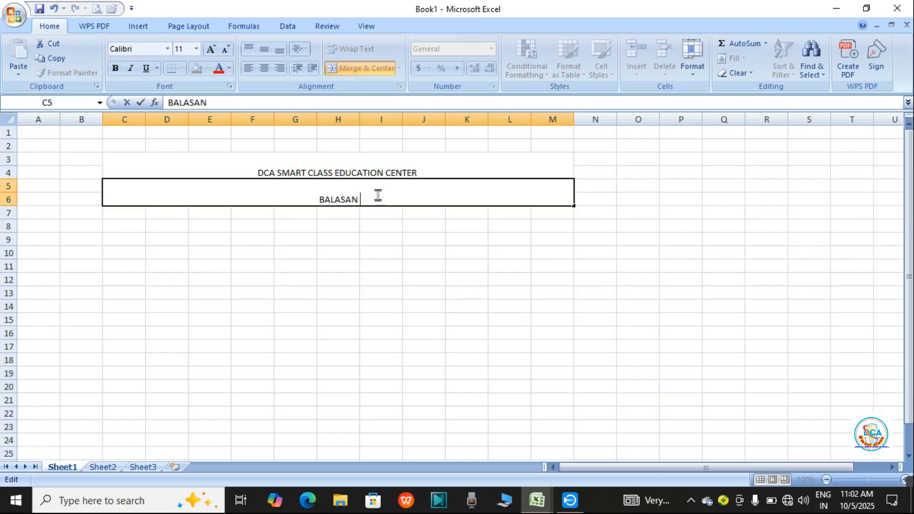
{"action": "type", "text": "CHAURA"}
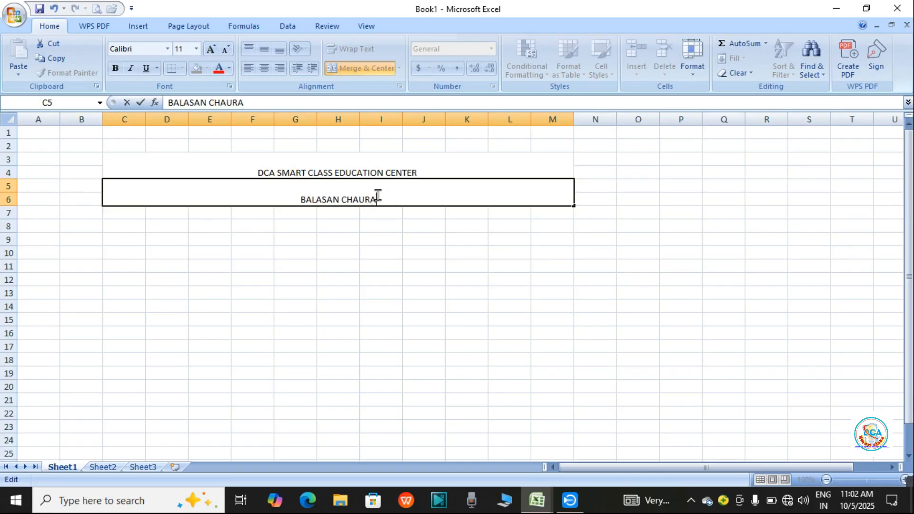
{"action": "type", "text": "HA PRAYAGRAJ"}
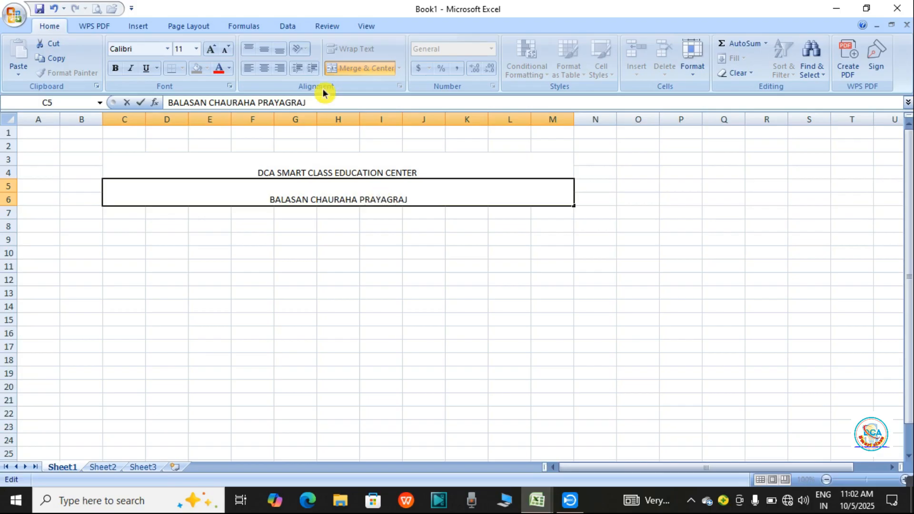
{"action": "left_click", "coordinate": [650, 185]}
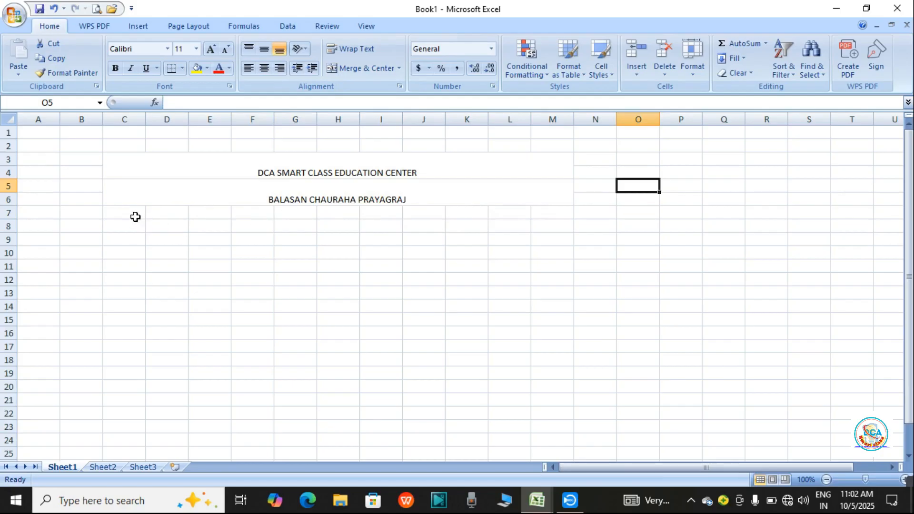
Enter the column headings "S.NO.:" in C7 and "NAME" in D7, directly below the subtitle.
{"action": "left_click", "coordinate": [119, 211]}
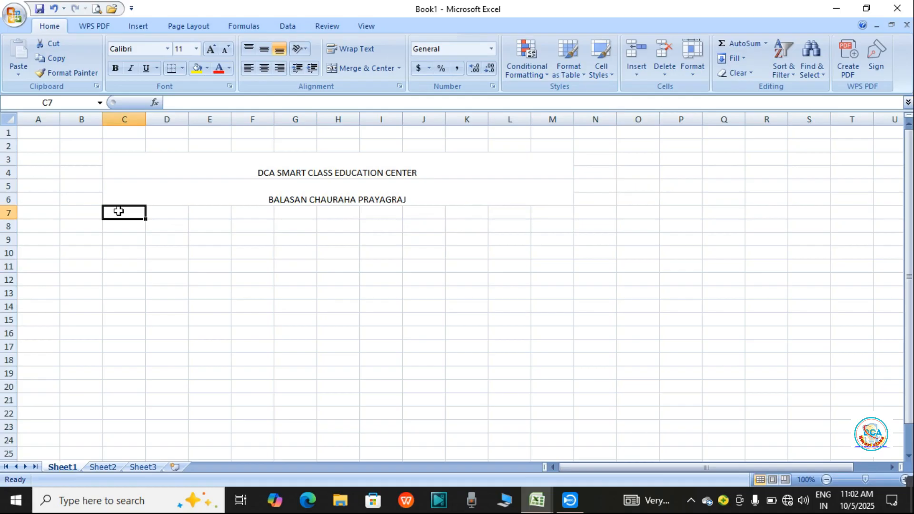
{"action": "type", "text": "SO"}
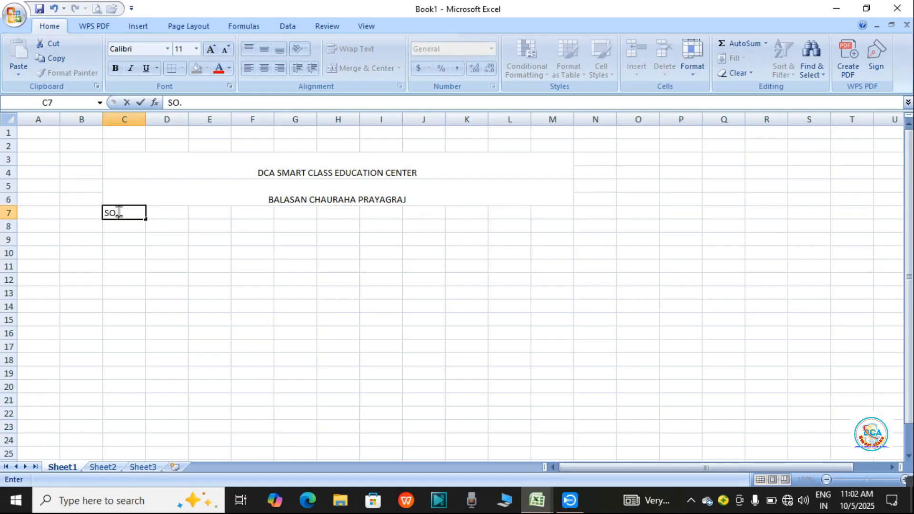
{"action": "key", "text": "BackSpace"}
{"action": "type", "text": ".NO.:"}
{"action": "key", "text": "Tab"}
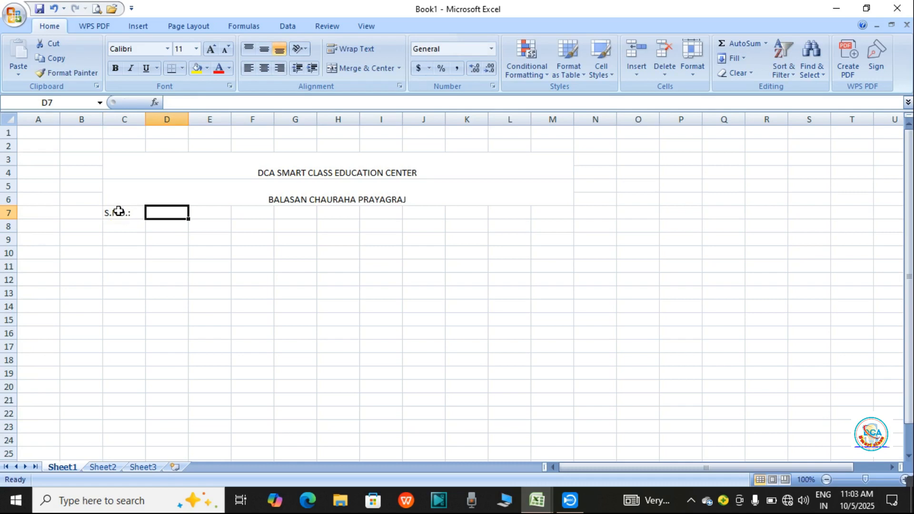
{"action": "type", "text": "NAME"}
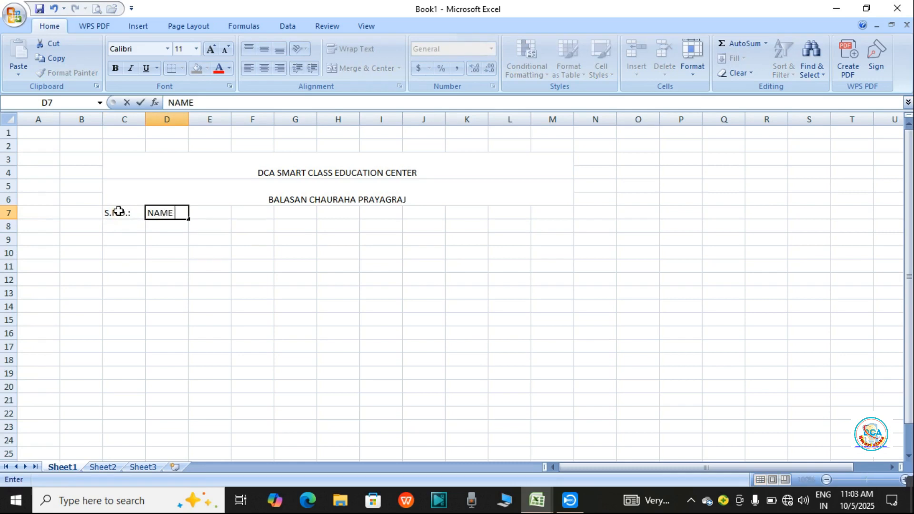
{"action": "key", "text": "Tab"}
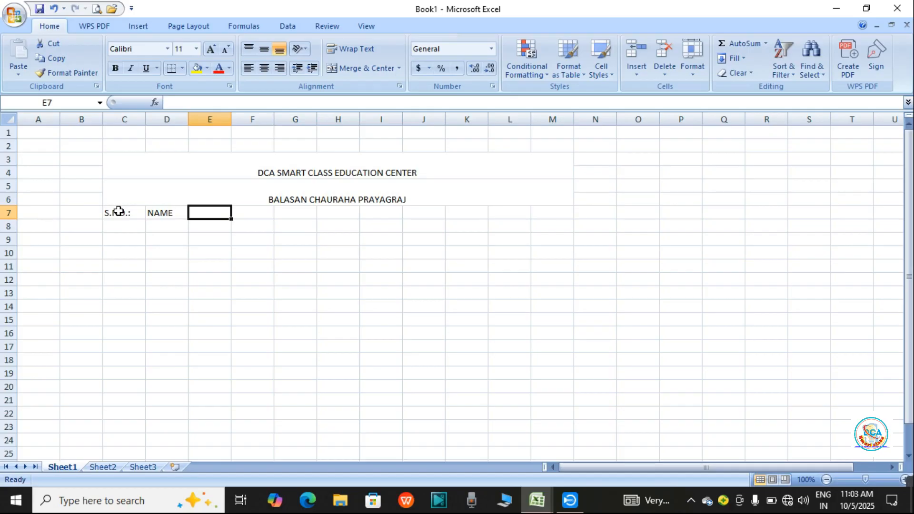
Enter the subject headings "HINDI" in E7 and "ENGLISH" in F7.
{"action": "type", "text": "H"}
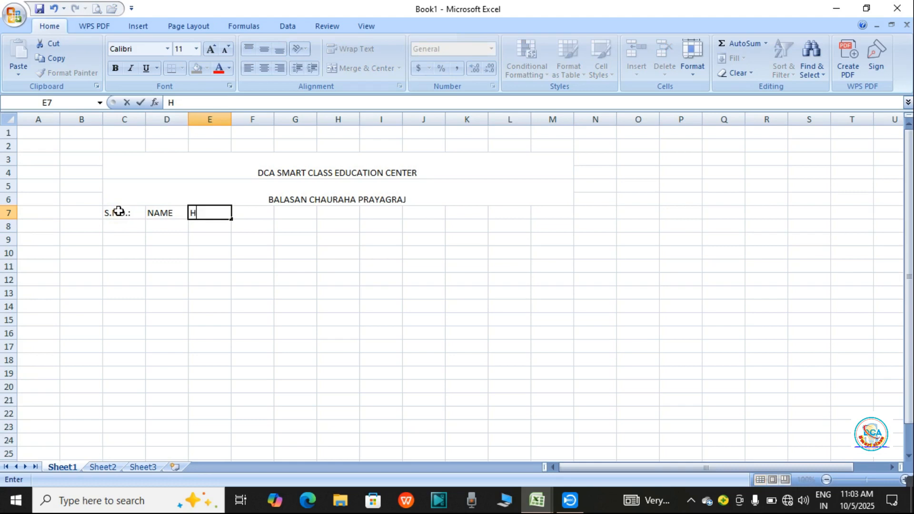
{"action": "type", "text": "i"}
{"action": "key", "text": "BackSpace"}
{"action": "type", "text": "INDI"}
{"action": "key", "text": "Tab"}
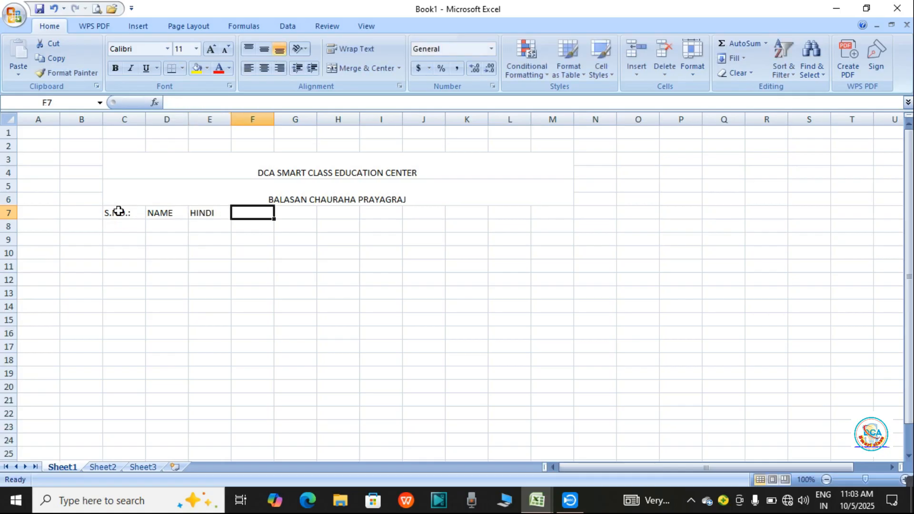
{"action": "type", "text": "EN"}
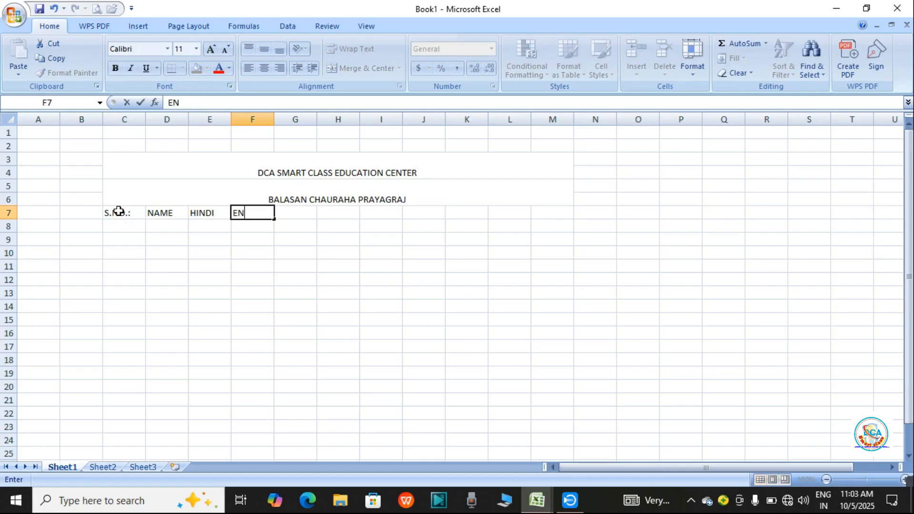
{"action": "type", "text": "GLISH"}
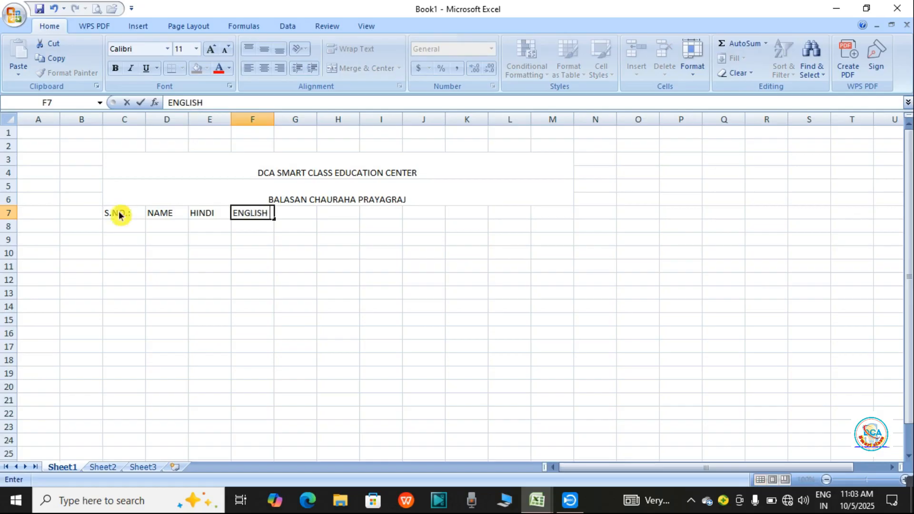
{"action": "key", "text": "Tab"}
Enter the subject headings "SCIENCE" in G7 and "SANSAKRIT" in H7.
{"action": "type", "text": "S"}
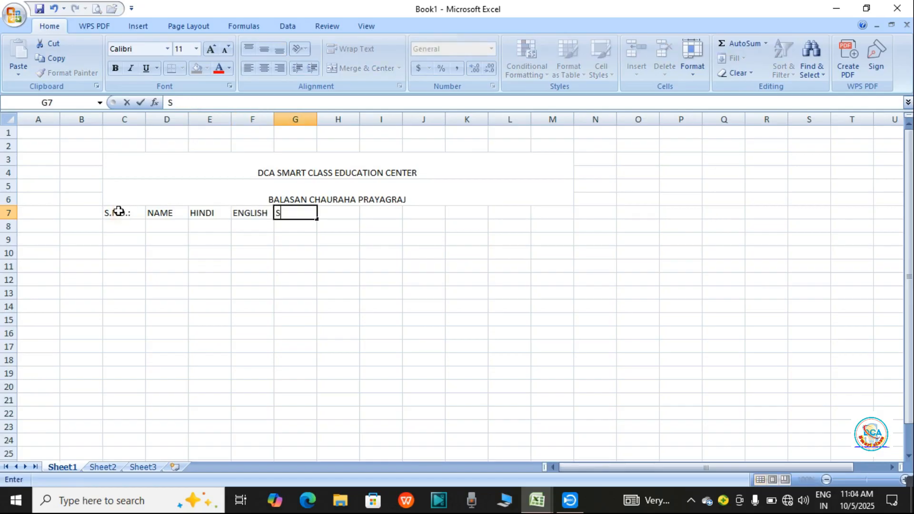
{"action": "type", "text": "CIRNCE"}
{"action": "key", "text": "BackSpace"}
{"action": "key", "text": "BackSpace"}
{"action": "key", "text": "BackSpace"}
{"action": "key", "text": "BackSpace"}
{"action": "type", "text": "ENCE"}
{"action": "key", "text": "Tab"}
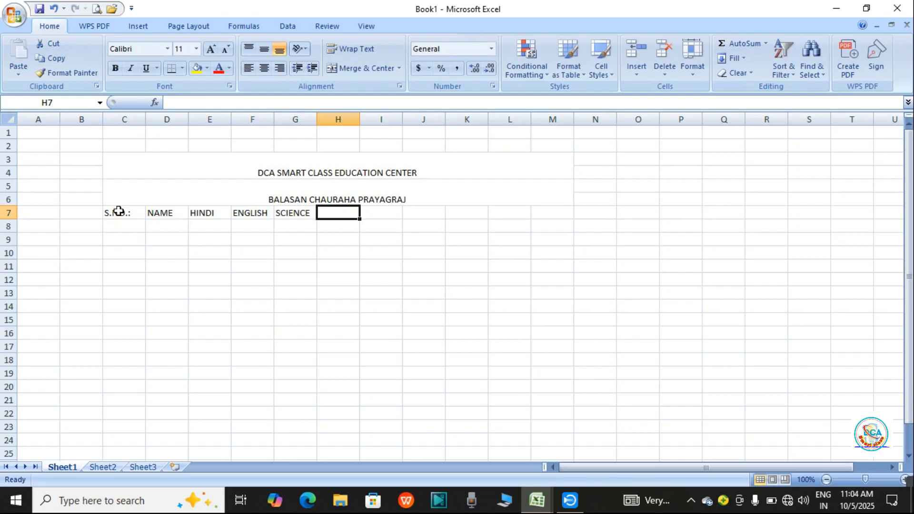
{"action": "type", "text": "SAM"}
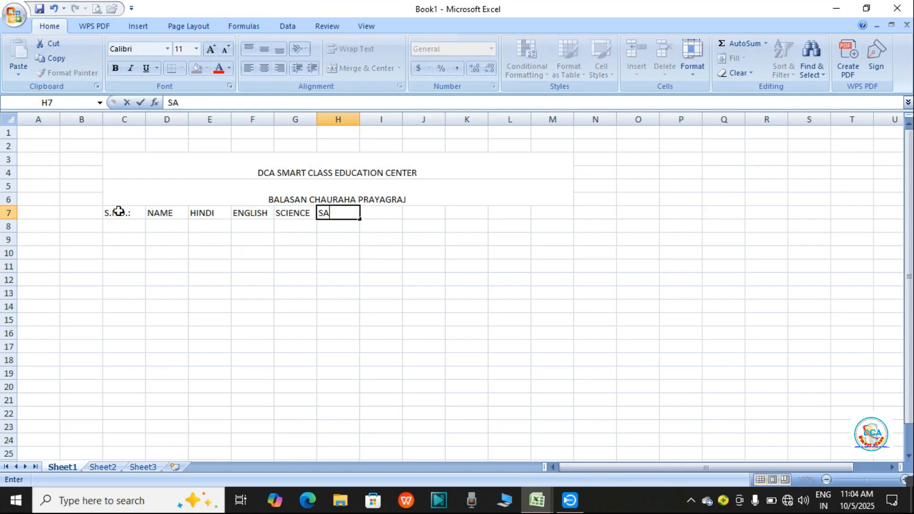
{"action": "type", "text": "NSAK"}
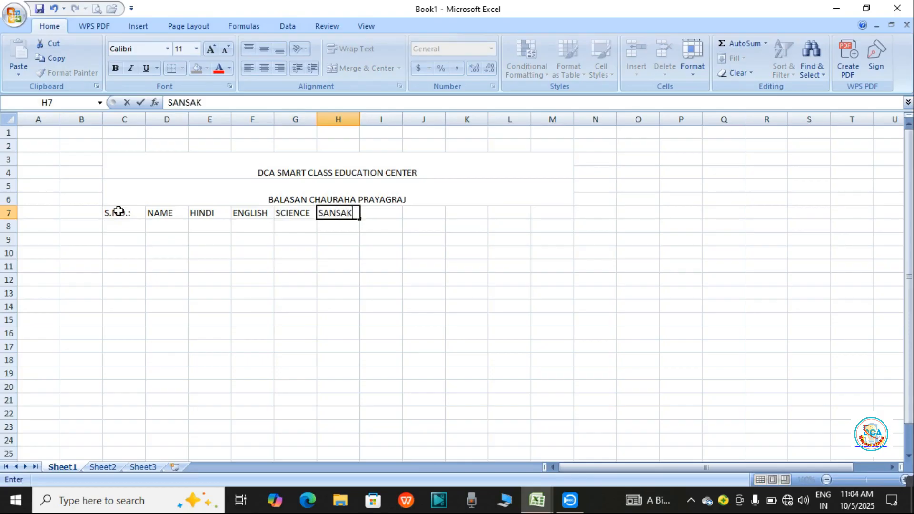
{"action": "type", "text": "RIT"}
{"action": "key", "text": "Tab"}
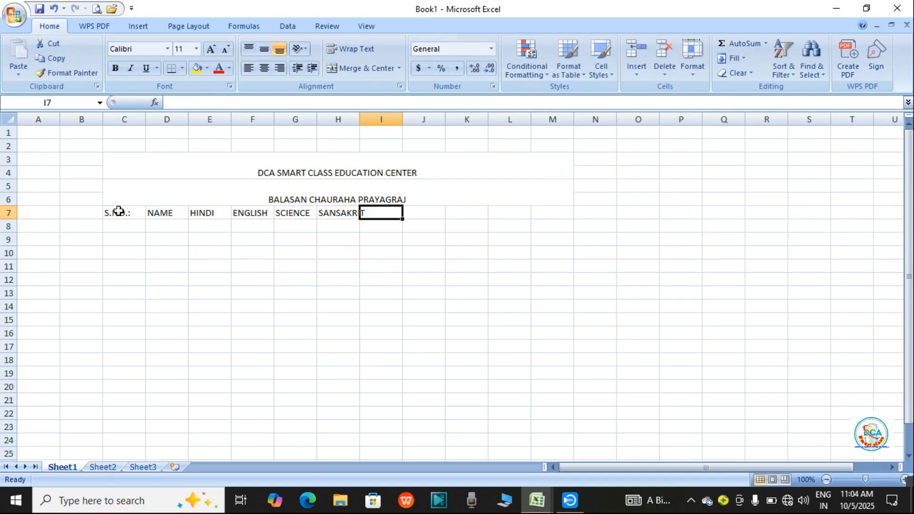
Widen column H slightly so the "SANSAKRIT" heading fits inside its cell.
{"action": "left_click", "coordinate": [467, 265]}
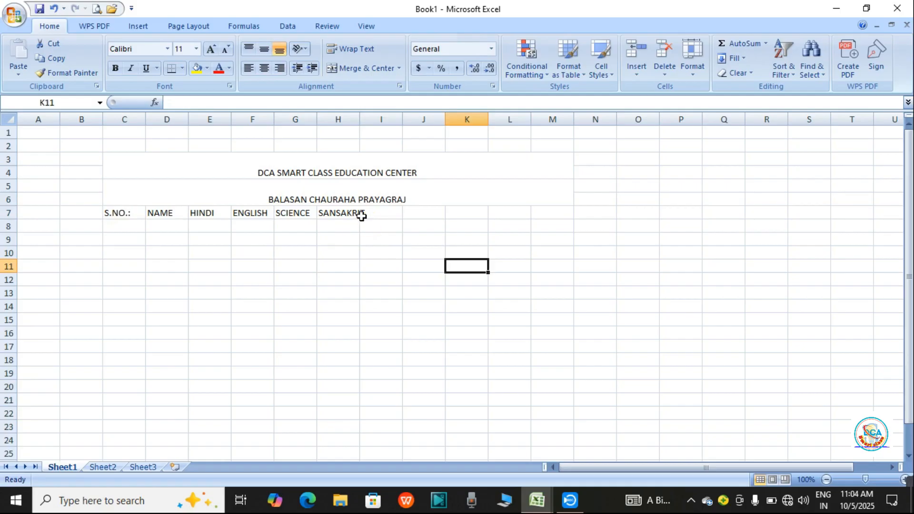
{"action": "left_click", "coordinate": [345, 115]}
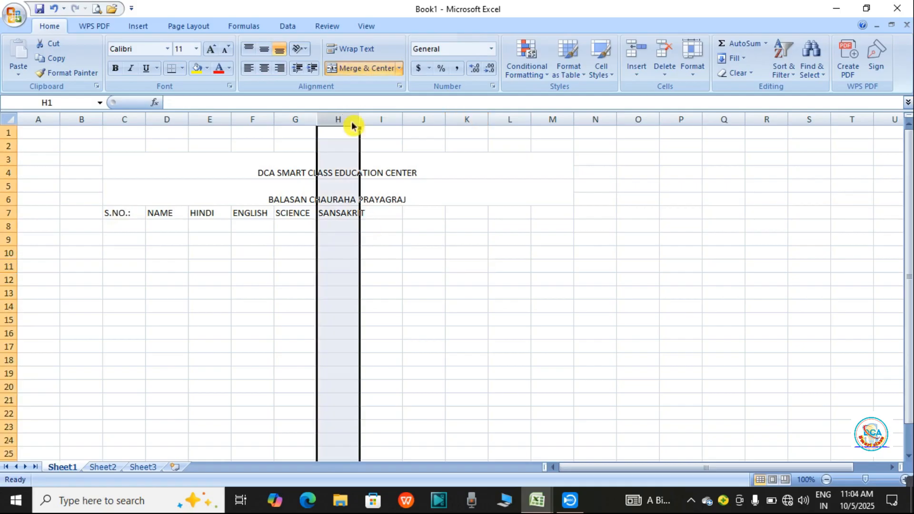
{"action": "left_click_drag", "start_coordinate": [362, 121], "coordinate": [369, 121]}
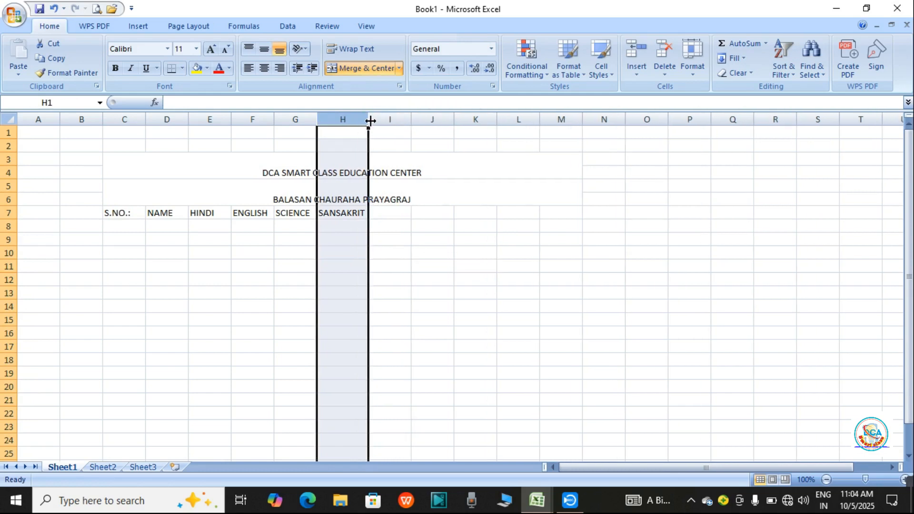
{"action": "left_click", "coordinate": [495, 242]}
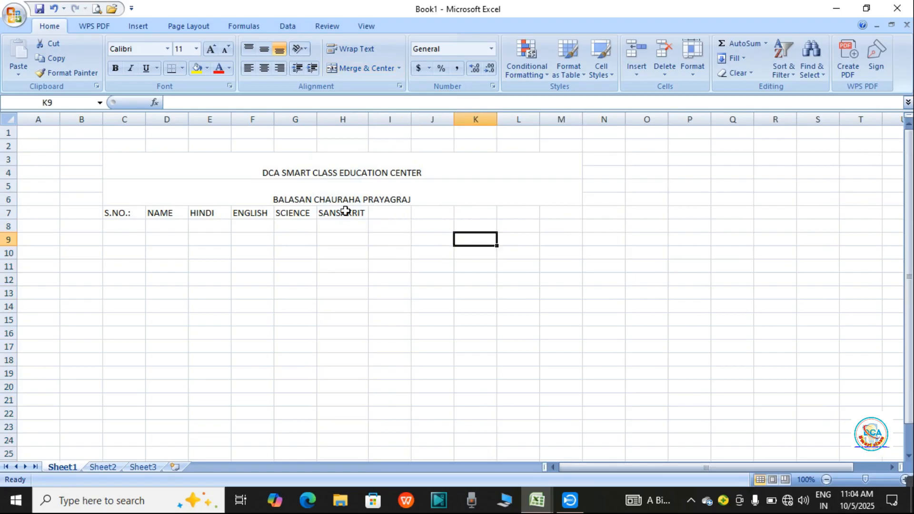
Enter the subject heading "COMPUTER" in I7.
{"action": "left_click", "coordinate": [374, 211]}
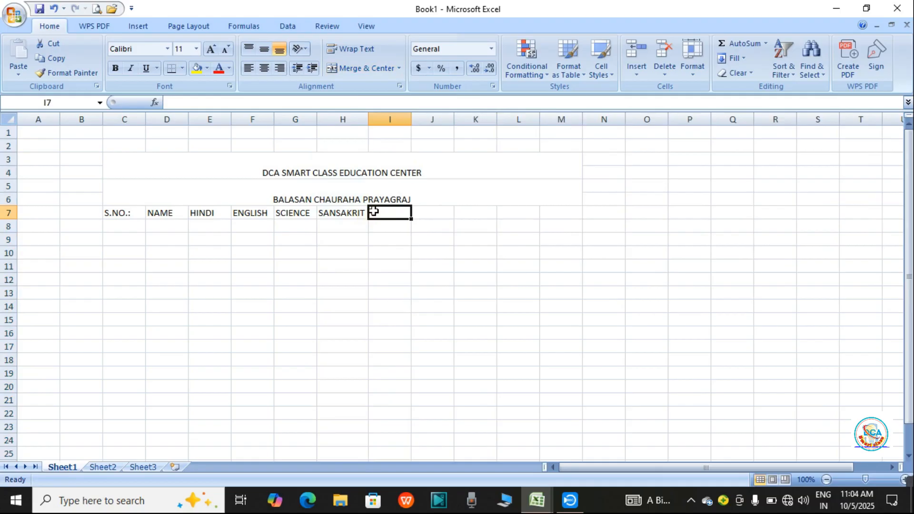
{"action": "type", "text": "COM"}
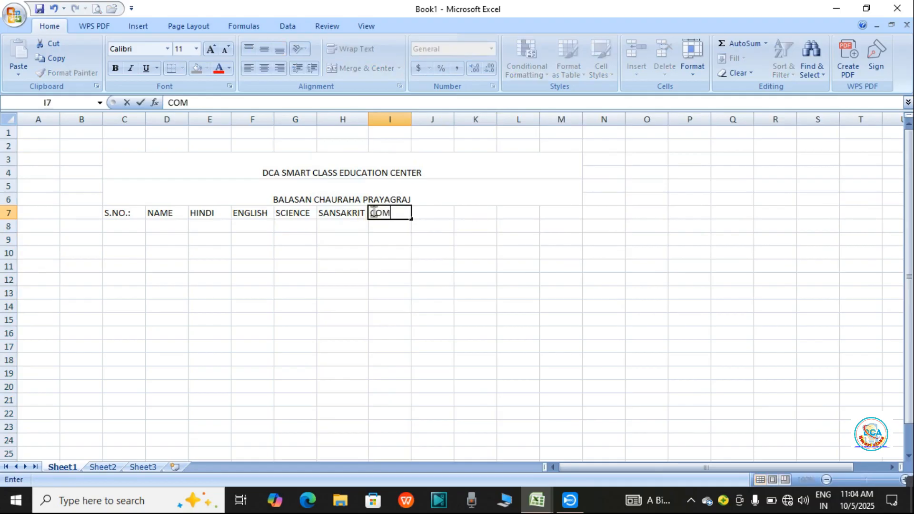
{"action": "type", "text": "PUTER"}
{"action": "left_click", "coordinate": [575, 237]}
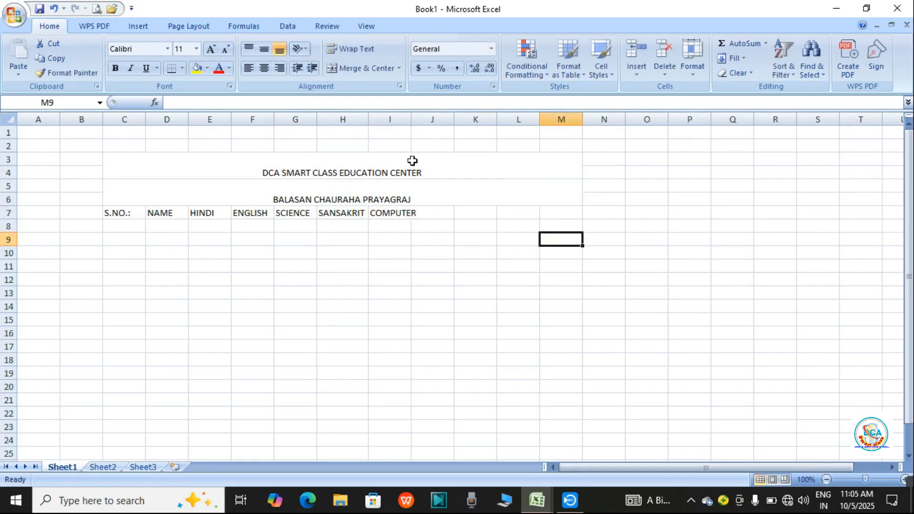
Widen column I so the "COMPUTER" heading fits inside its cell.
{"action": "left_click", "coordinate": [391, 120]}
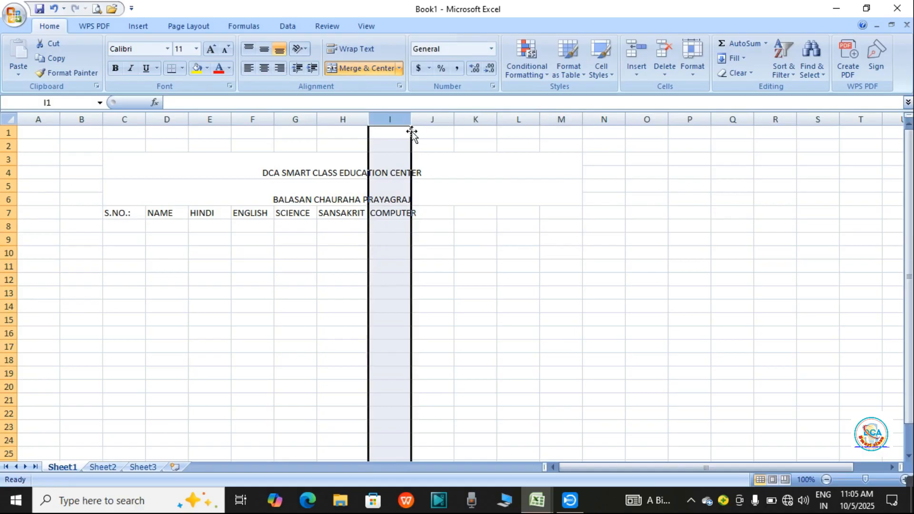
{"action": "left_click", "coordinate": [446, 157]}
{"action": "left_click", "coordinate": [400, 120]}
{"action": "mouse_move", "coordinate": [407, 122]}
{"action": "left_mouse_down"}
{"action": "mouse_move", "coordinate": [440, 123]}
{"action": "mouse_move", "coordinate": [421, 122]}
{"action": "left_mouse_up"}
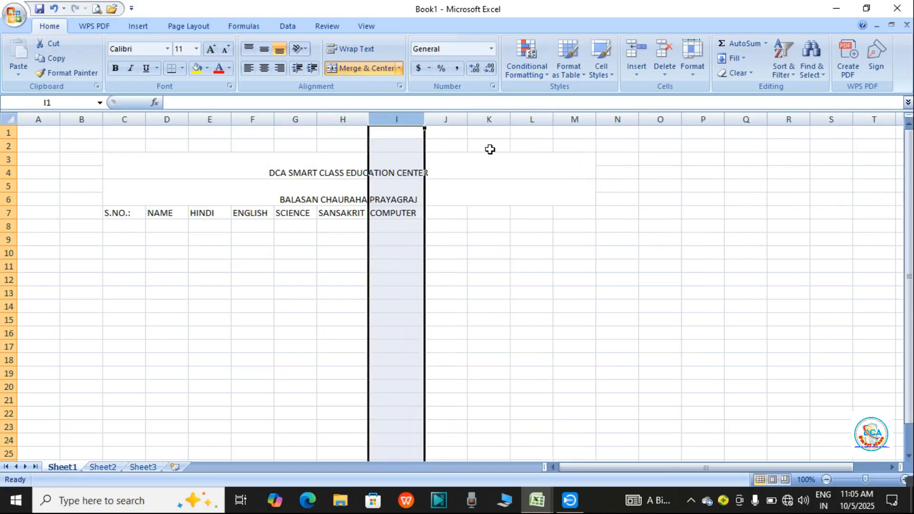
{"action": "left_click", "coordinate": [509, 165]}
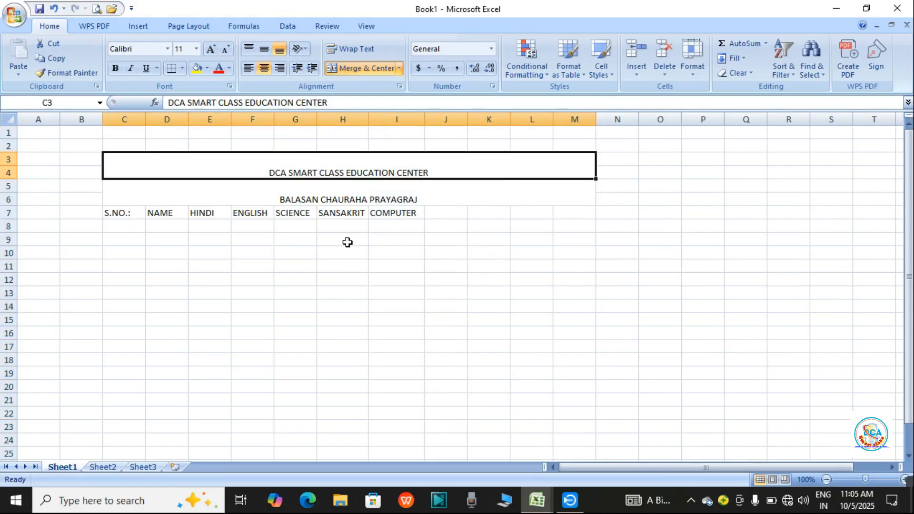
Enter the result headings "TOTAL" in J7 and "PERCENTAGE" in K7.
{"action": "left_click", "coordinate": [436, 212]}
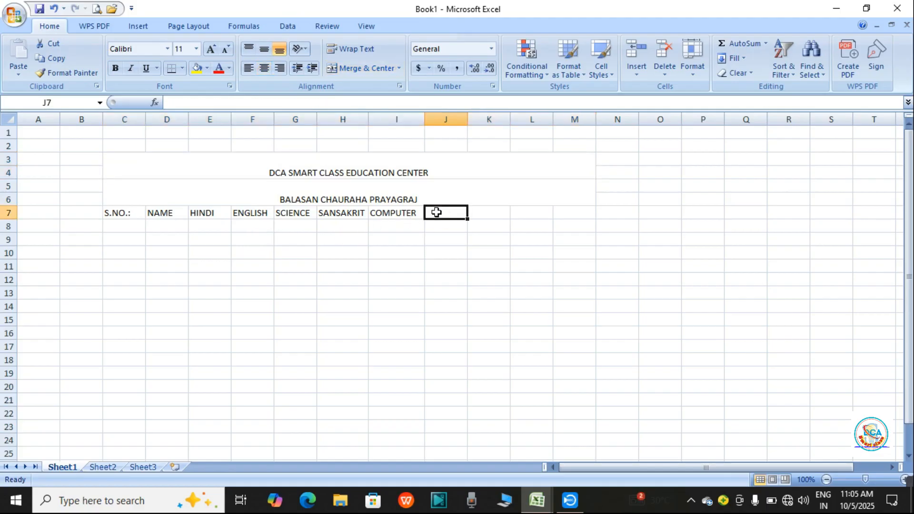
{"action": "type", "text": "TOTAL"}
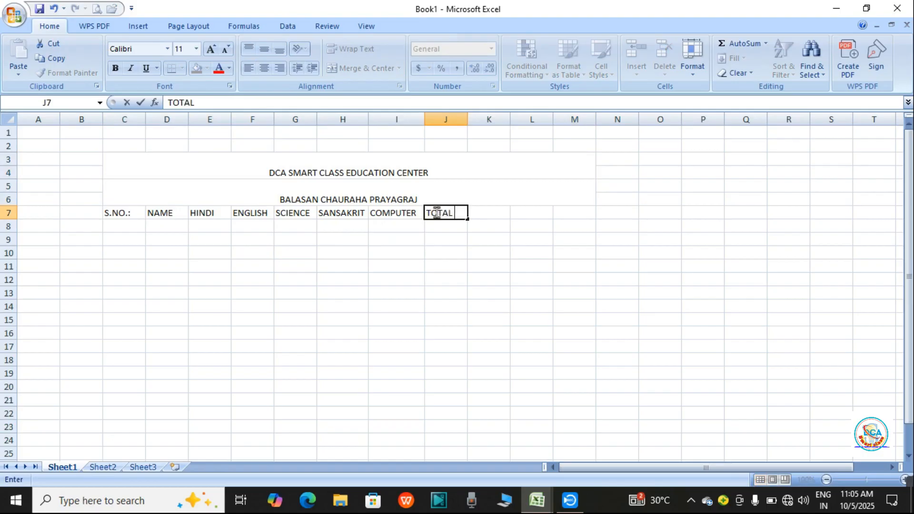
{"action": "key", "text": "Tab"}
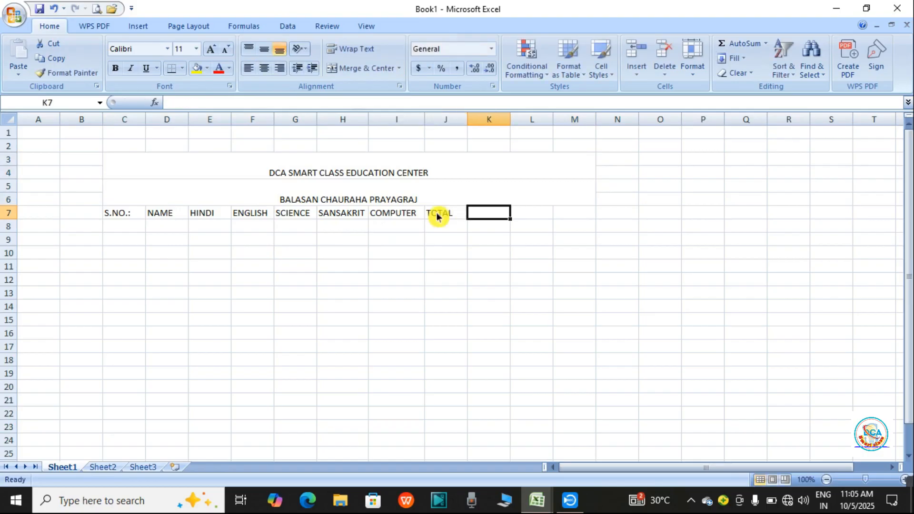
{"action": "type", "text": "PERC"}
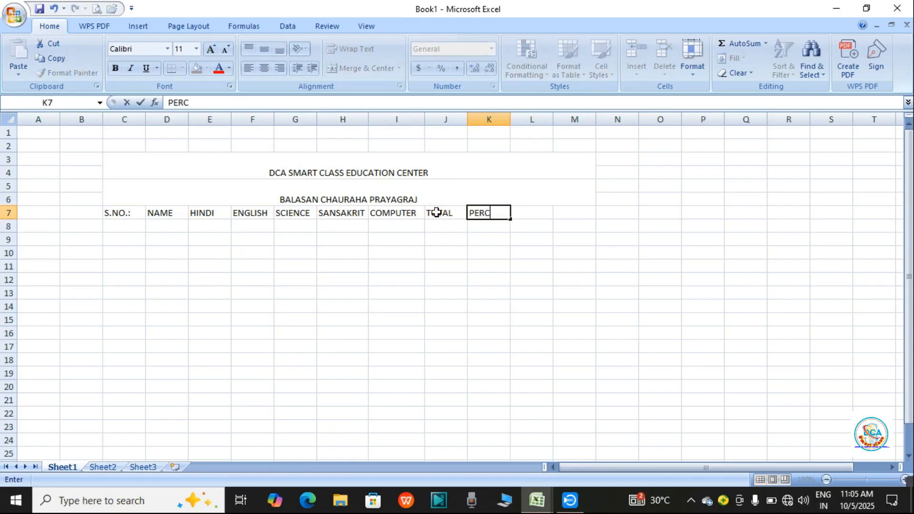
{"action": "type", "text": "ENTAGE"}
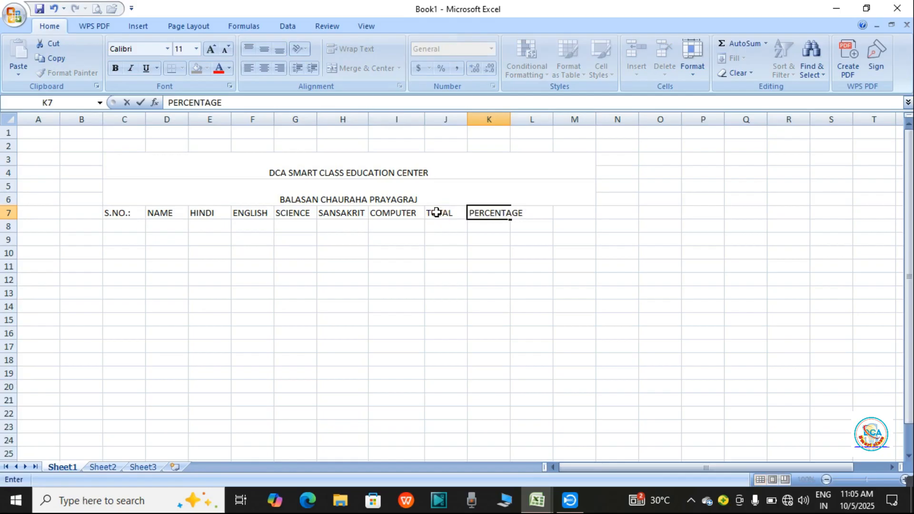
{"action": "left_click", "coordinate": [684, 240]}
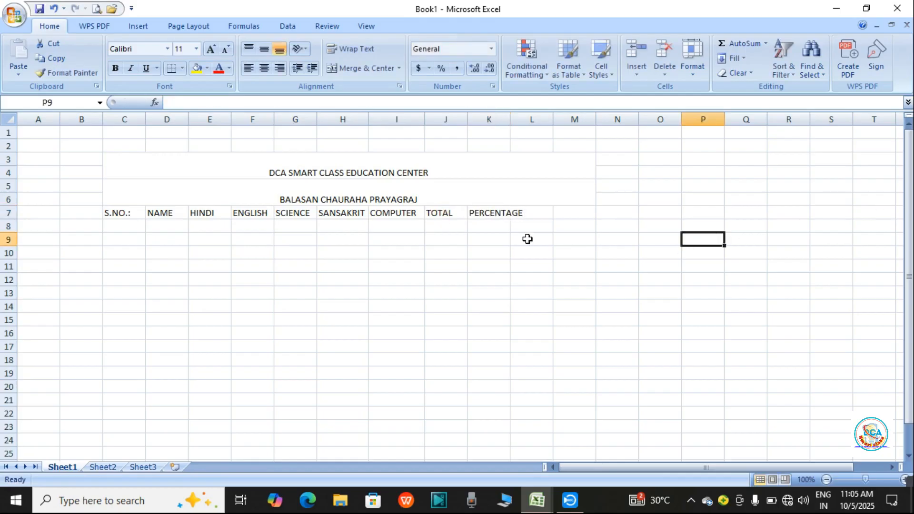
Widen column K so the "PERCENTAGE" heading fits inside its cell.
{"action": "left_click", "coordinate": [501, 116]}
{"action": "left_click_drag", "start_coordinate": [507, 120], "coordinate": [528, 120]}
{"action": "left_click", "coordinate": [624, 216]}
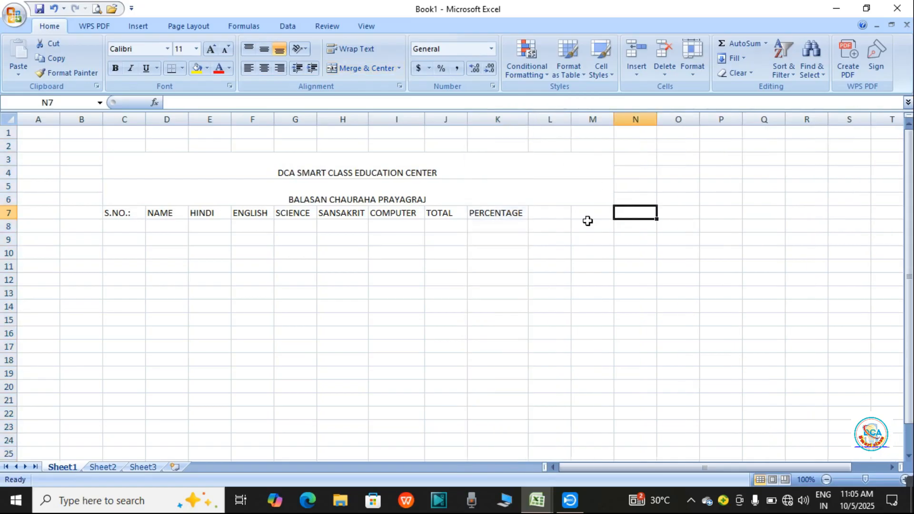
Enter the heading "DIVISION" in L7, beside the "PERCENTAGE" heading.
{"action": "left_click", "coordinate": [552, 226]}
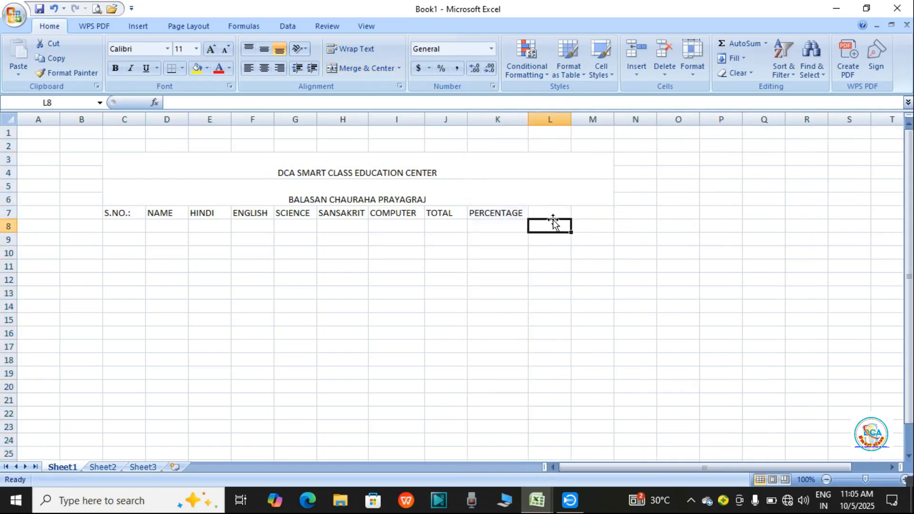
{"action": "left_click", "coordinate": [552, 205]}
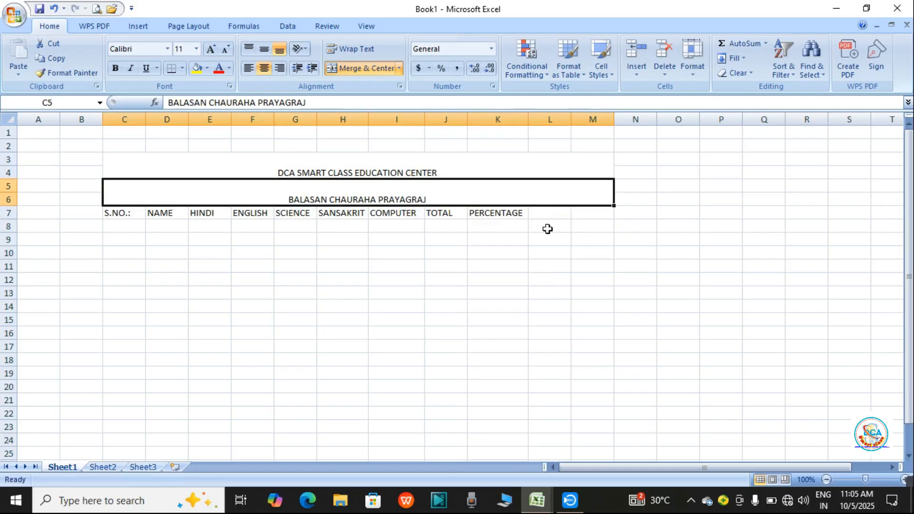
{"action": "left_click", "coordinate": [548, 218]}
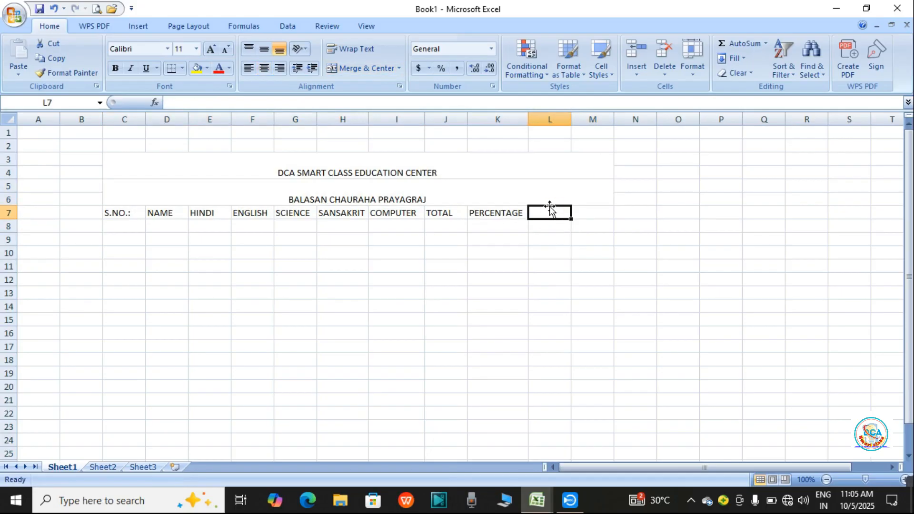
{"action": "left_click", "coordinate": [551, 209]}
{"action": "type", "text": "DIVISION"}
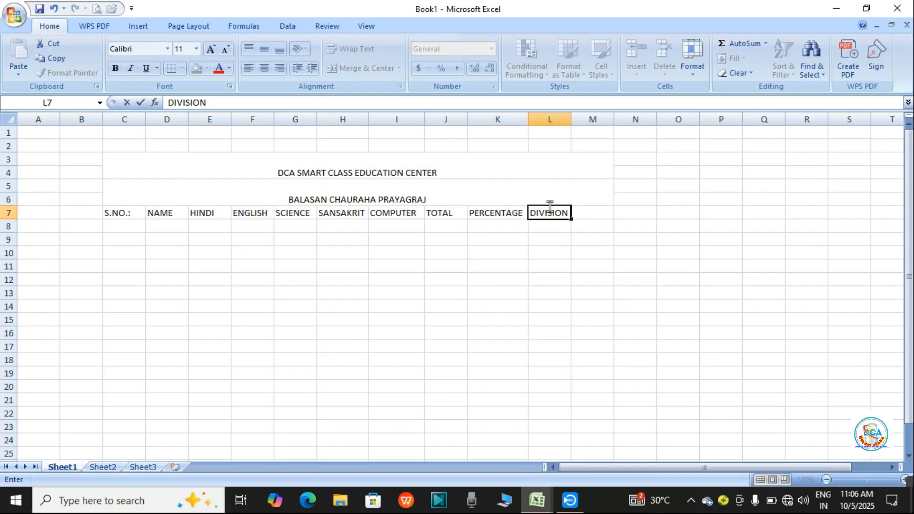
Enter the heading "F/P" in M7, beside the "DIVISION" heading.
{"action": "key", "text": "Tab"}
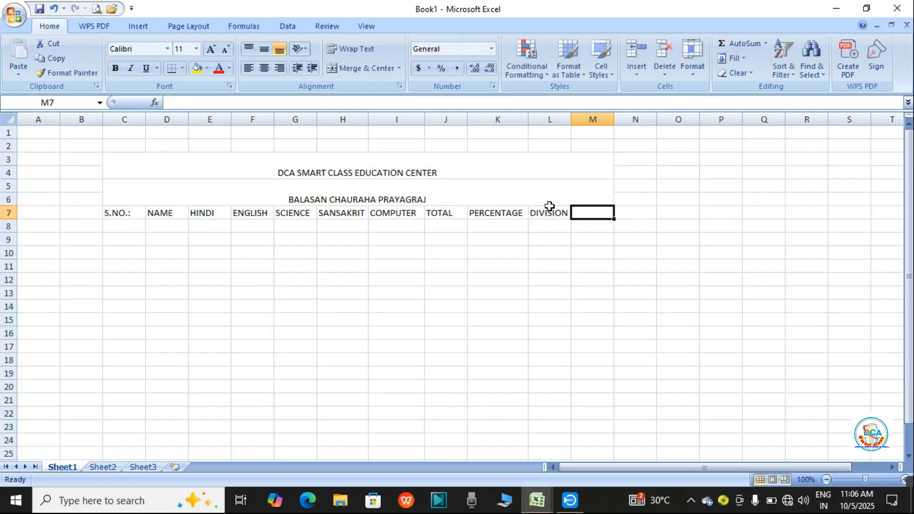
{"action": "type", "text": "F/P"}
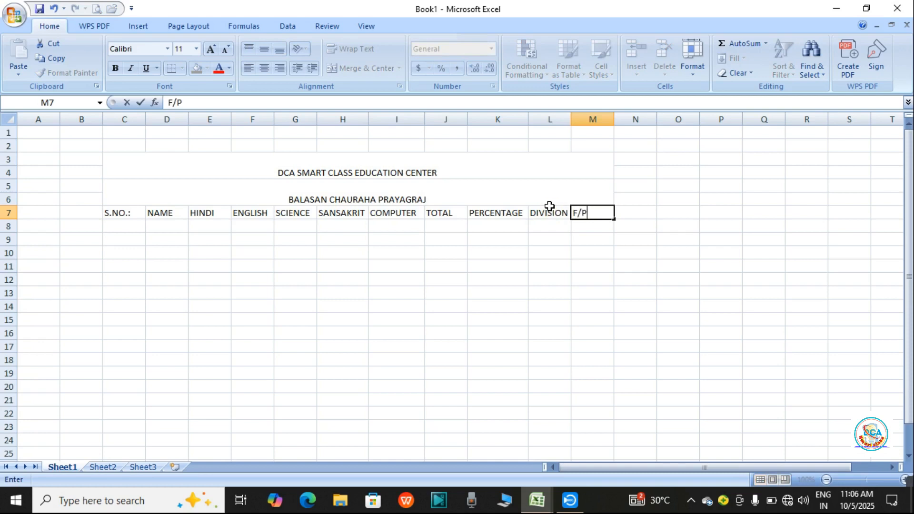
{"action": "left_click", "coordinate": [699, 271]}
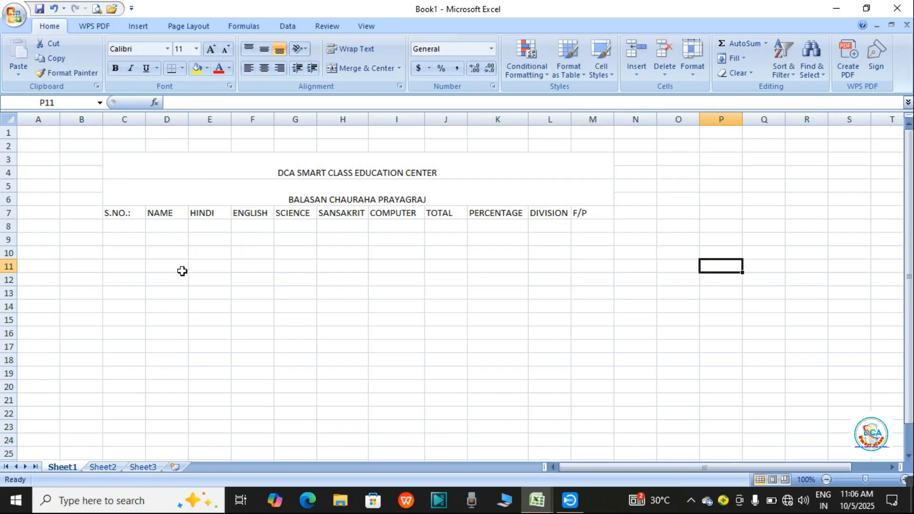
Enter the first two serial numbers, 1 in C8 and 2 in C9, under "S.NO.:".
{"action": "left_click", "coordinate": [133, 224]}
{"action": "type", "text": "1"}
{"action": "key", "text": "Return"}
{"action": "type", "text": "2"}
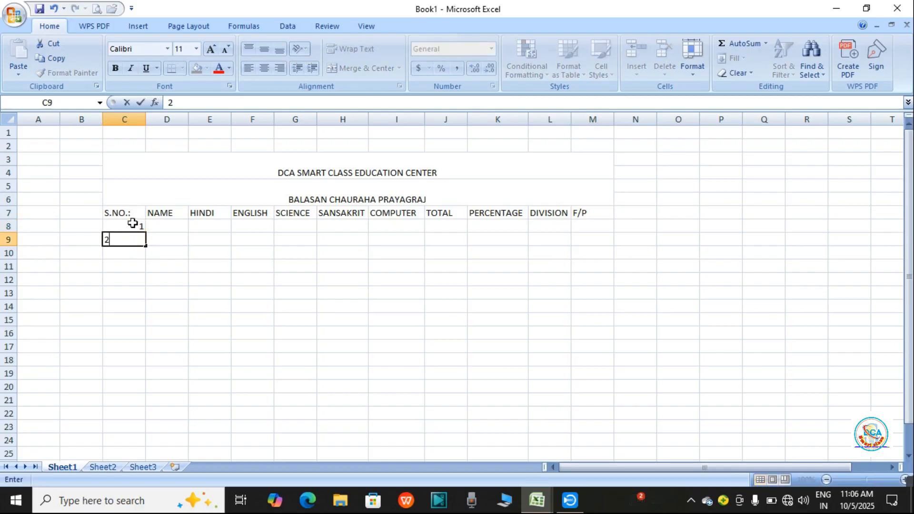
{"action": "key", "text": "Return"}
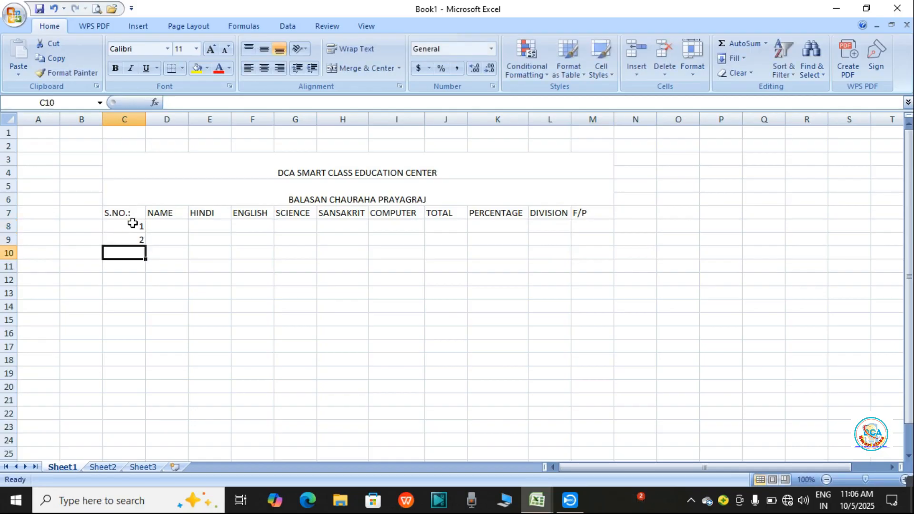
Extend the serial number series from C8:C9 down to C17, so it runs through 10.
{"action": "left_click", "coordinate": [314, 344]}
{"action": "left_click", "coordinate": [109, 227]}
{"action": "left_click_drag", "start_coordinate": [108, 227], "coordinate": [108, 243]}
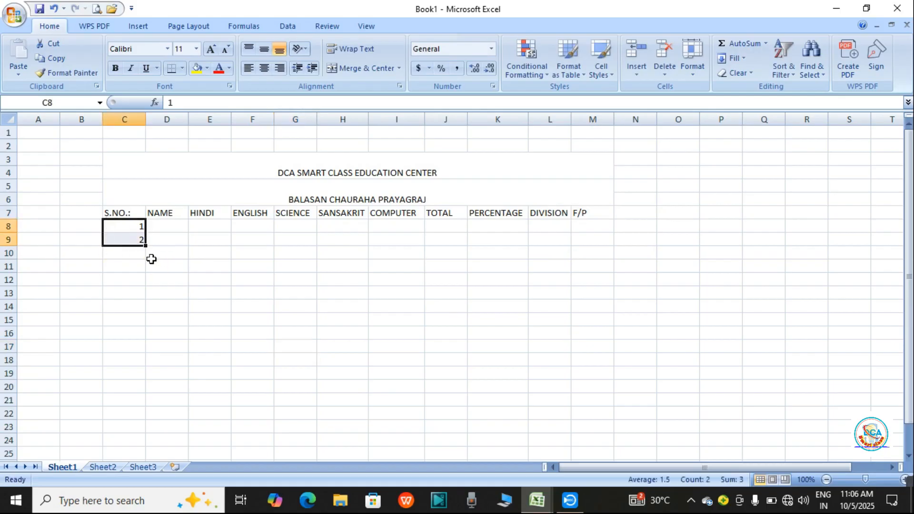
{"action": "left_click_drag", "start_coordinate": [145, 247], "coordinate": [142, 349]}
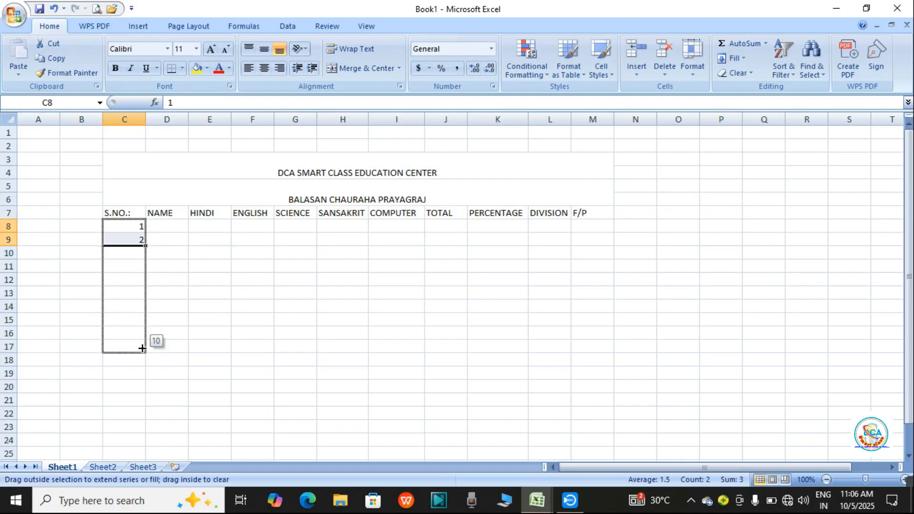
{"action": "mouse_move", "coordinate": [143, 349]}
{"action": "left_mouse_down"}
{"action": "mouse_move", "coordinate": [143, 437]}
{"action": "mouse_move", "coordinate": [153, 354]}
{"action": "left_mouse_up"}
{"action": "left_click", "coordinate": [397, 345]}
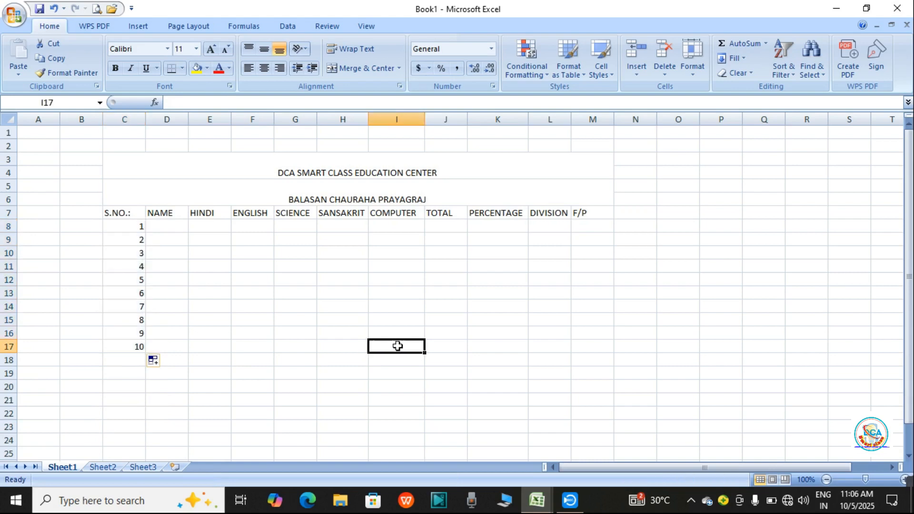
Enter the first four students' names in D8 to D11, under the "NAME" heading.
{"action": "left_click", "coordinate": [166, 227]}
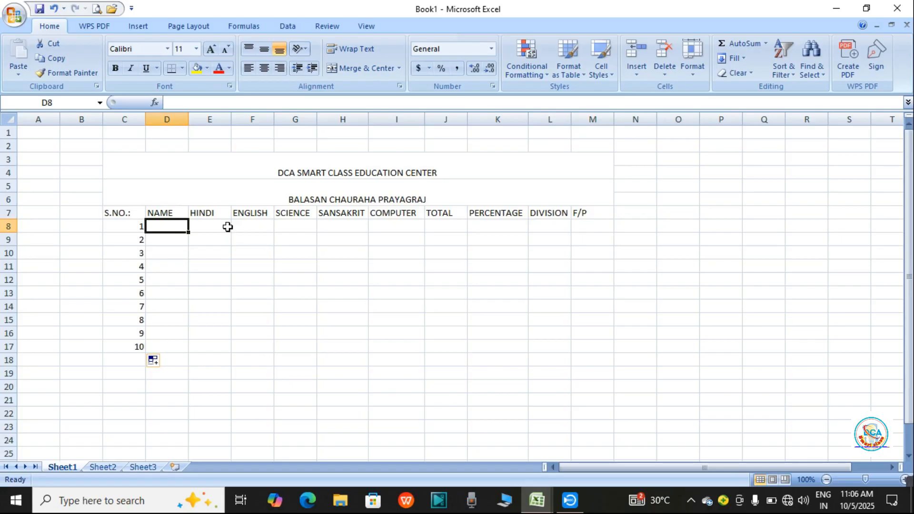
{"action": "type", "text": "RAGHAV"}
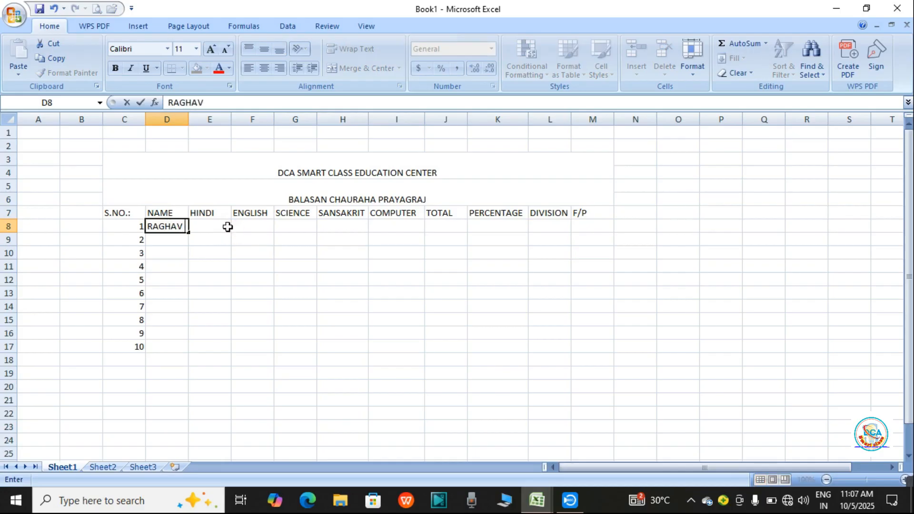
{"action": "key", "text": "Return"}
{"action": "type", "text": "KUNAL"}
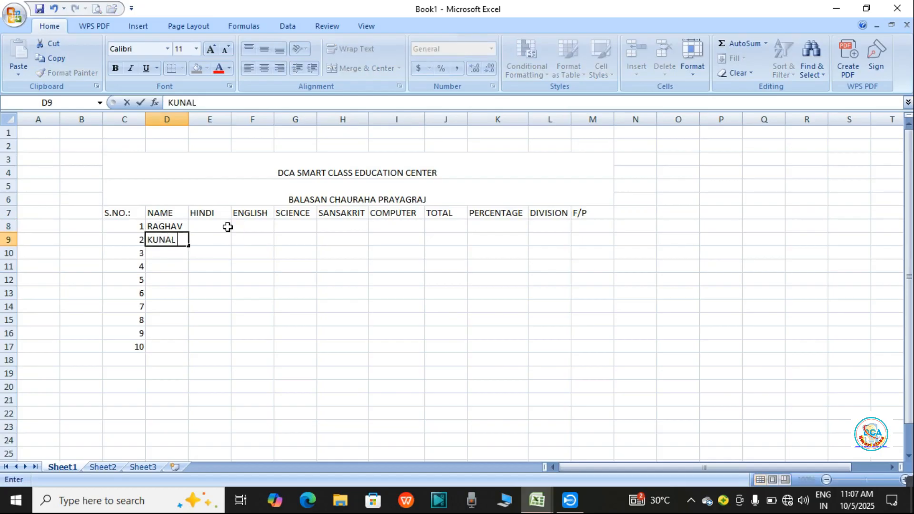
{"action": "key", "text": "Return"}
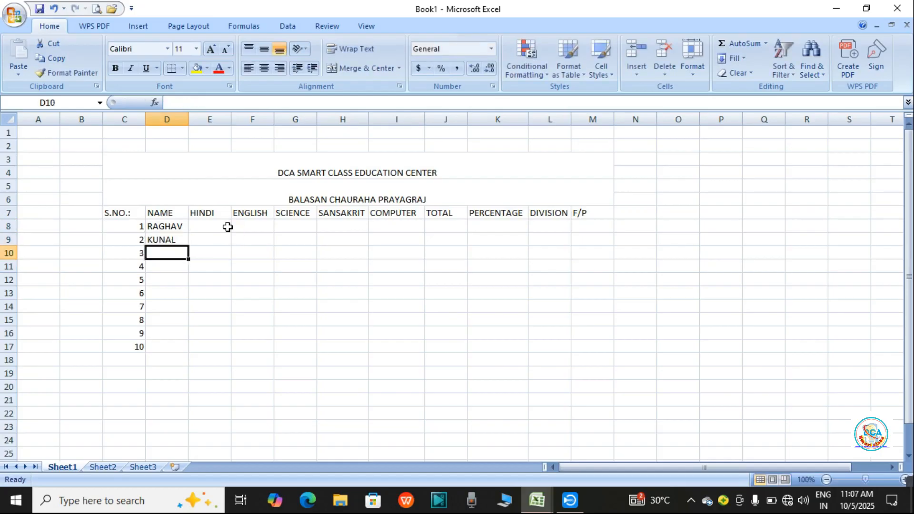
{"action": "type", "text": "SU"}
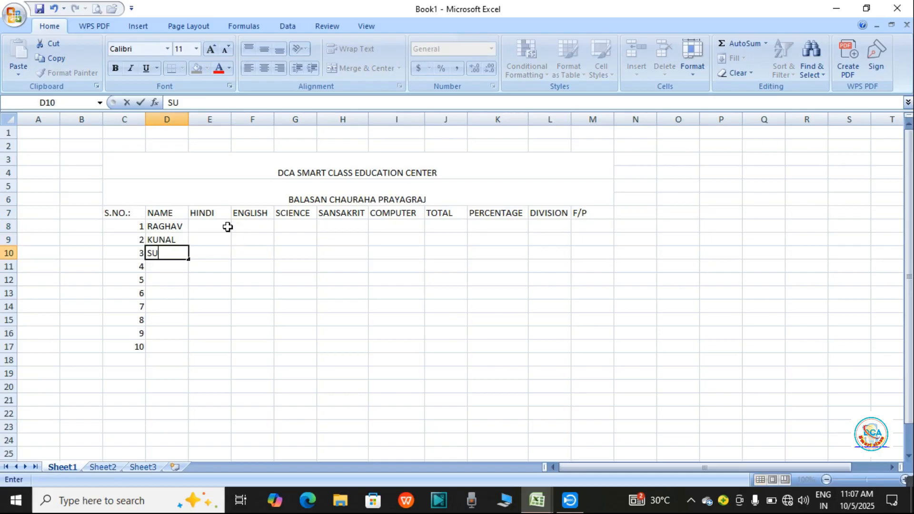
{"action": "type", "text": "NITA"}
{"action": "key", "text": "Return"}
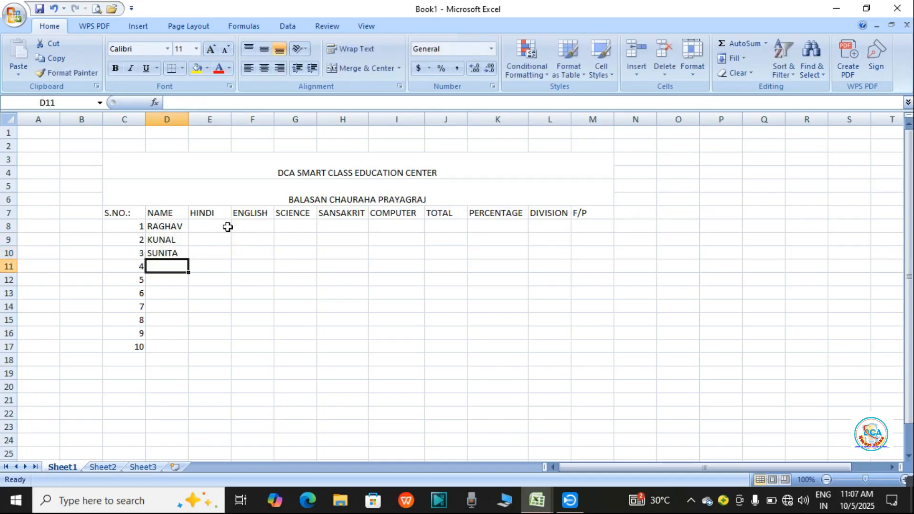
{"action": "type", "text": "SUSM"}
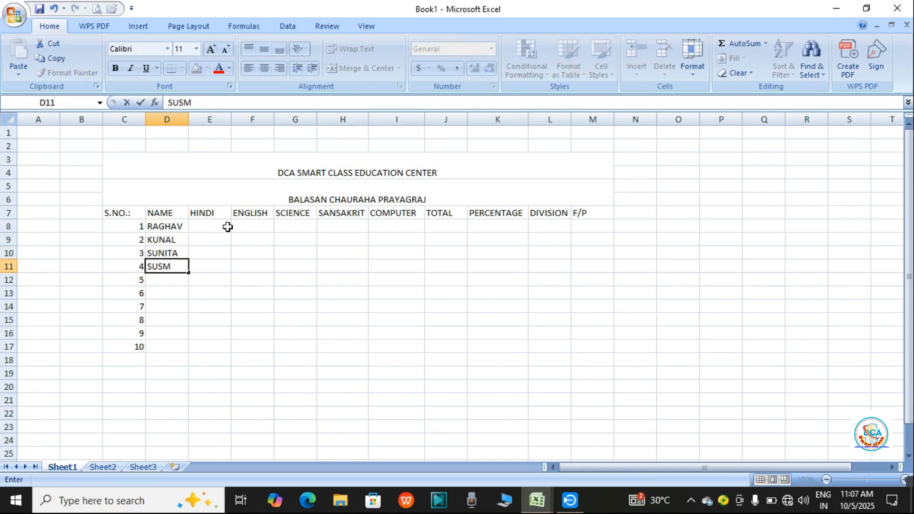
{"action": "key", "text": "BackSpace"}
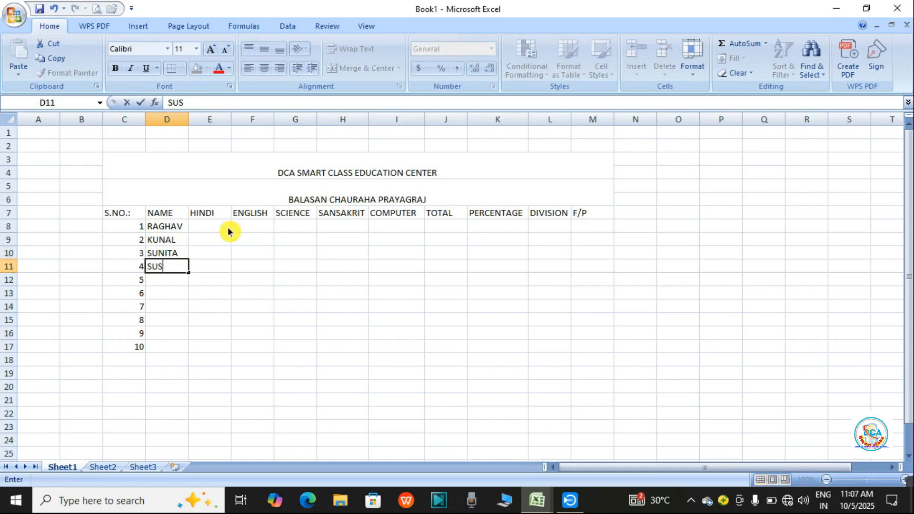
{"action": "type", "text": "HMA"}
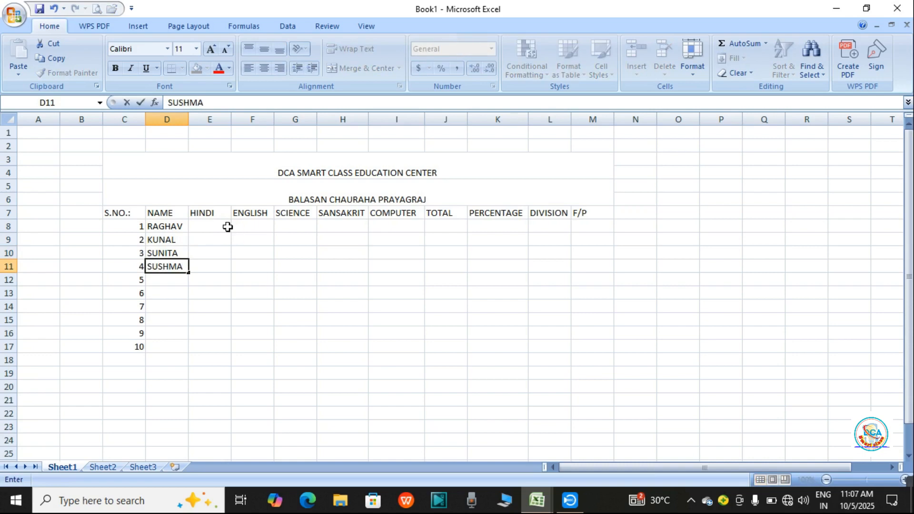
{"action": "key", "text": "Return"}
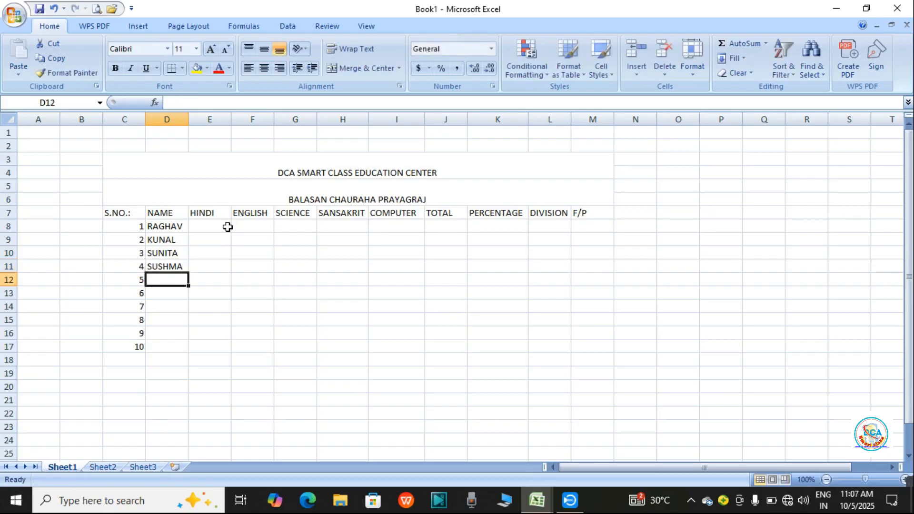
Enter the remaining six students' names in D12 to D17, for serial numbers 5 to 10.
{"action": "type", "text": "POOJA"}
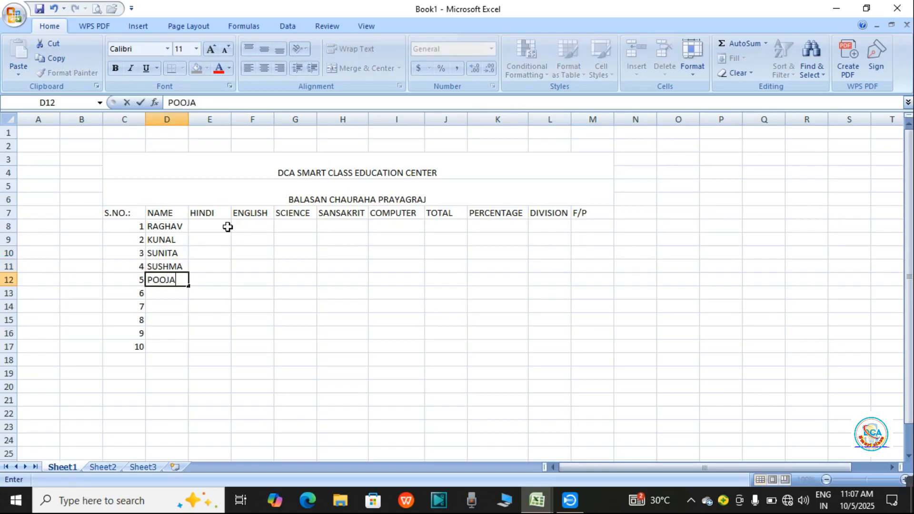
{"action": "key", "text": "Return"}
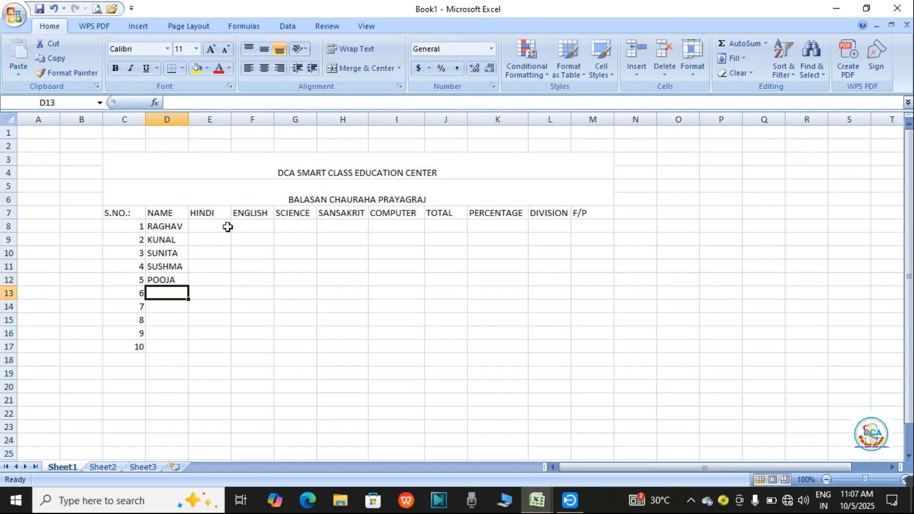
{"action": "type", "text": "KUSHUM"}
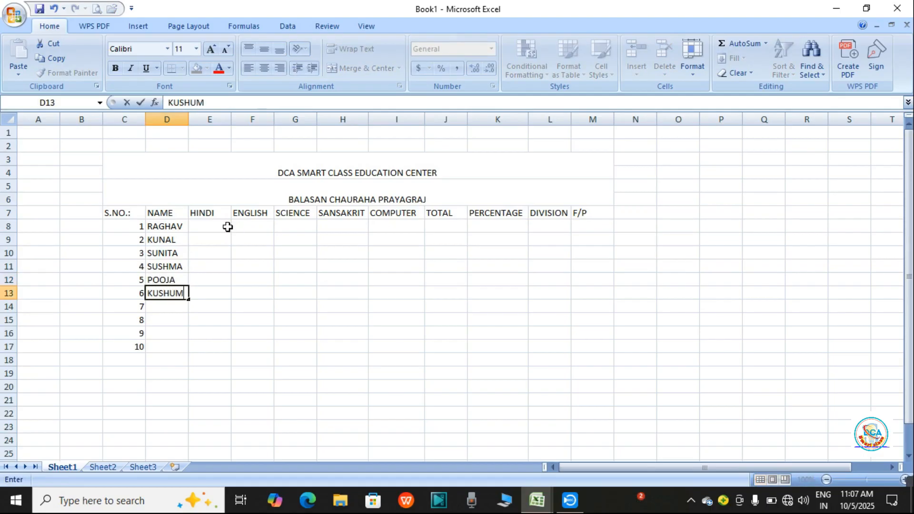
{"action": "key", "text": "Return"}
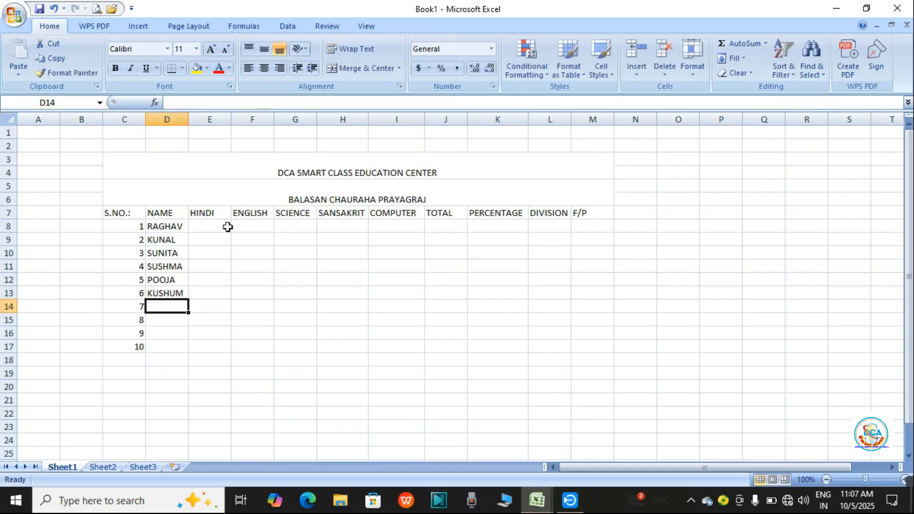
{"action": "type", "text": "NEHA"}
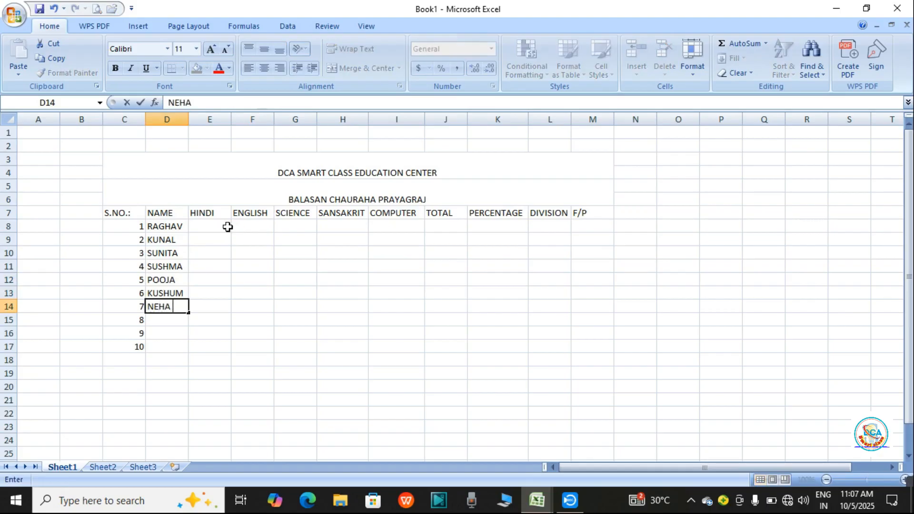
{"action": "key", "text": "Return"}
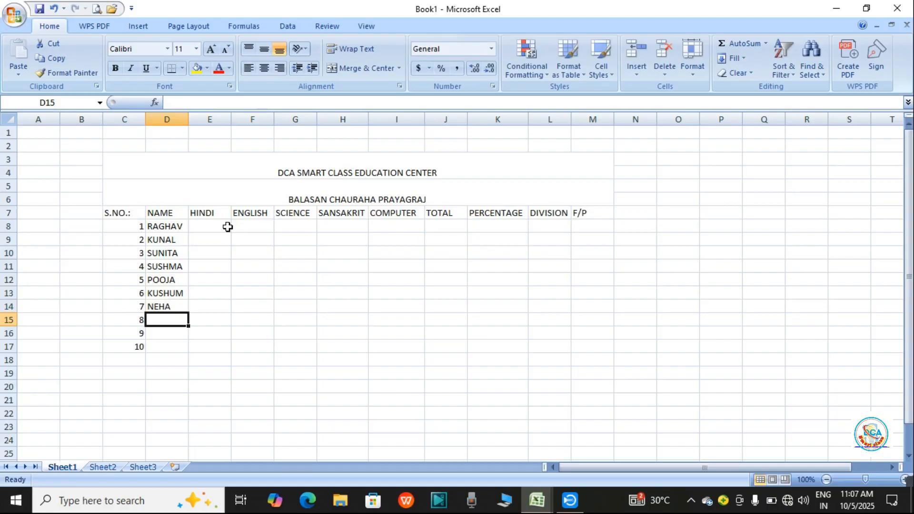
{"action": "type", "text": "PANKAJ"}
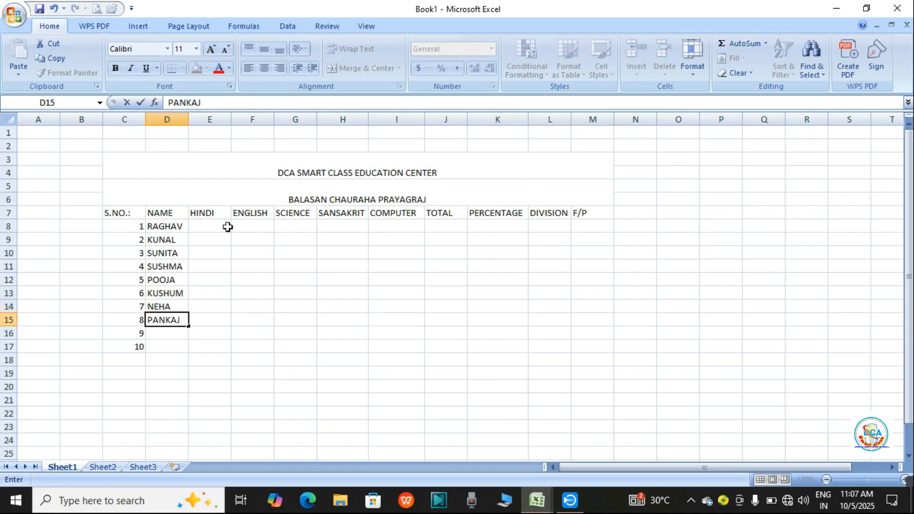
{"action": "key", "text": "Return"}
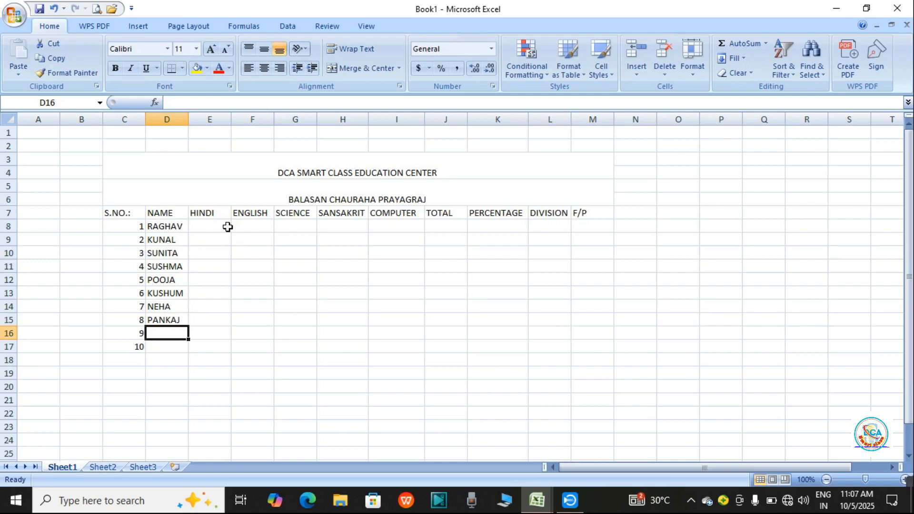
{"action": "type", "text": "PUSHPA"}
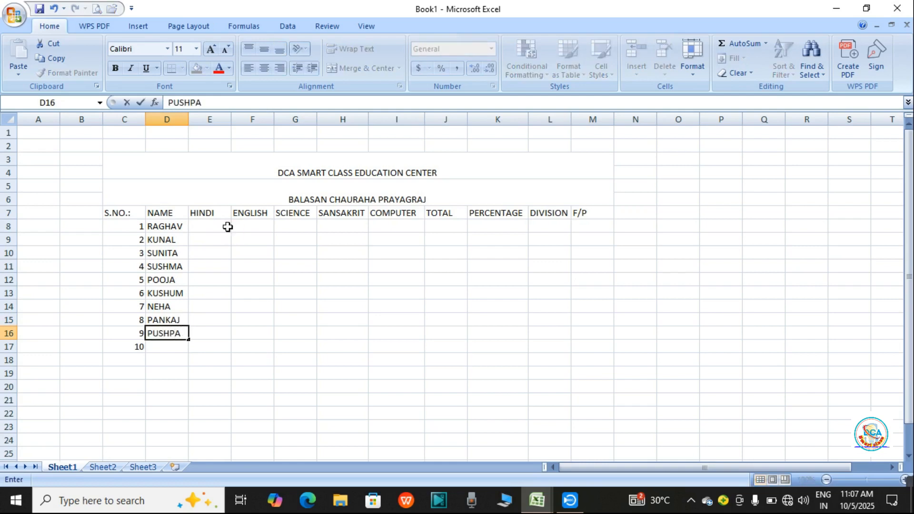
{"action": "key", "text": "Return"}
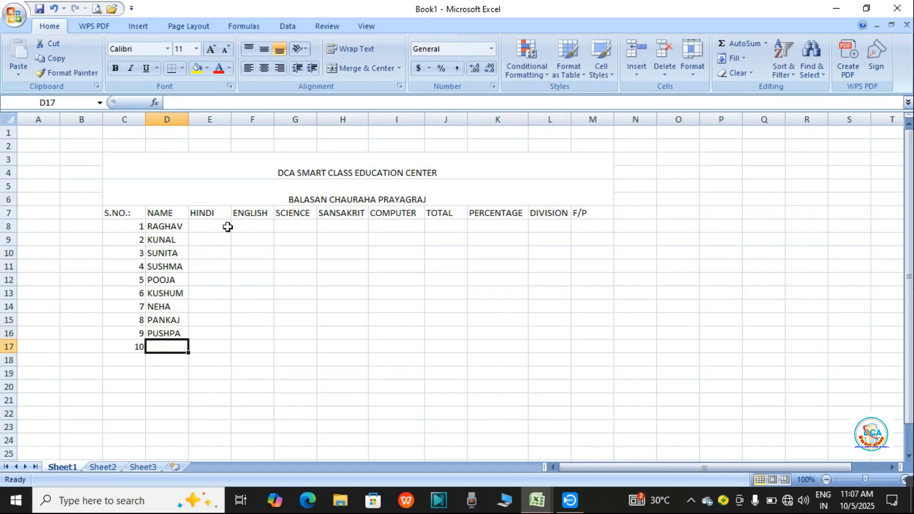
{"action": "type", "text": "MANOJ"}
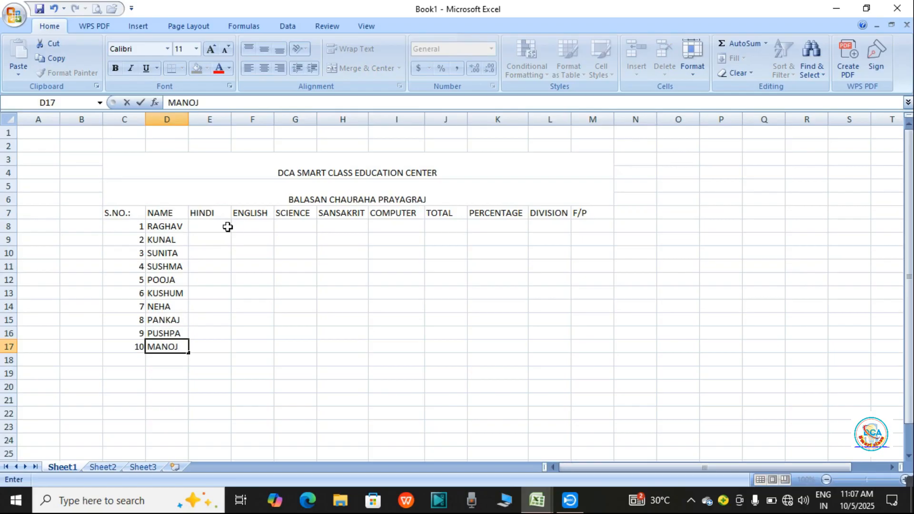
{"action": "left_click", "coordinate": [347, 356]}
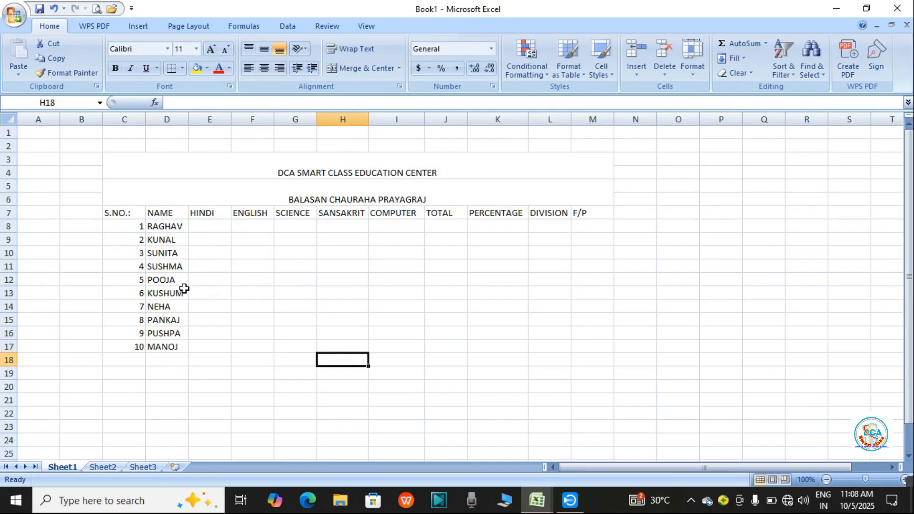
Enter the HINDI marks for the first five students, 80, 68, 96, 54 and 67, in E8 to E12.
{"action": "left_click", "coordinate": [212, 229]}
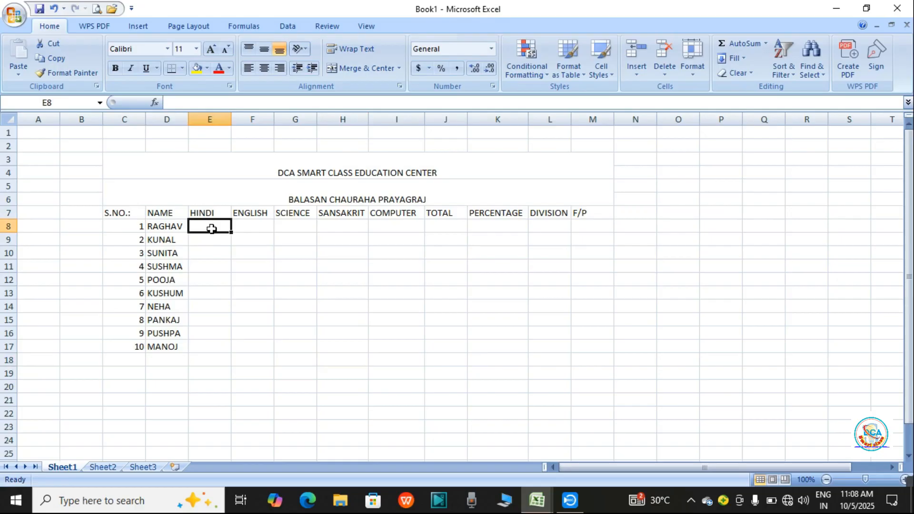
{"action": "type", "text": "80"}
{"action": "key", "text": "Return"}
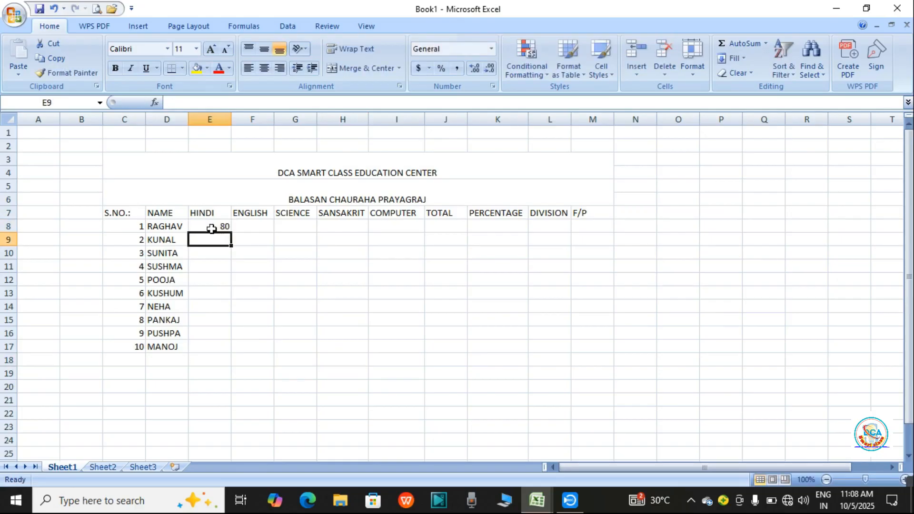
{"action": "type", "text": "68"}
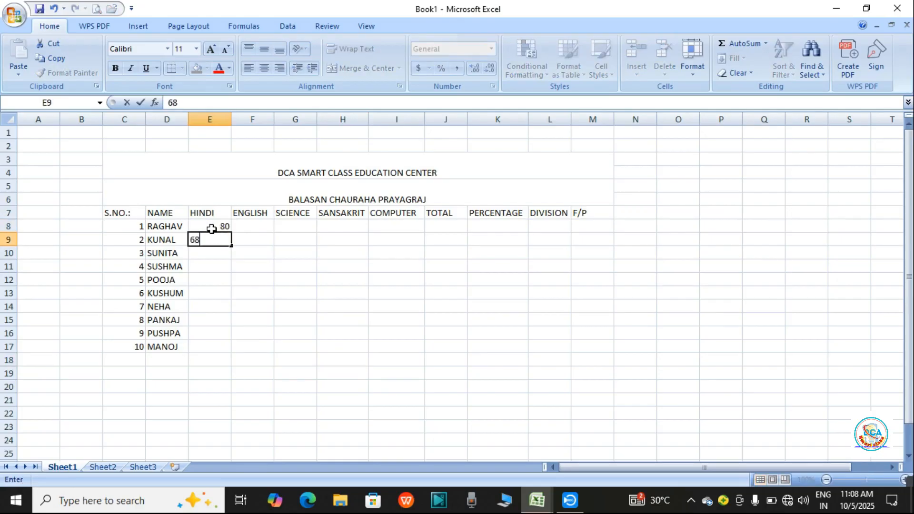
{"action": "key", "text": "Return"}
{"action": "type", "text": "96"}
{"action": "key", "text": "Return"}
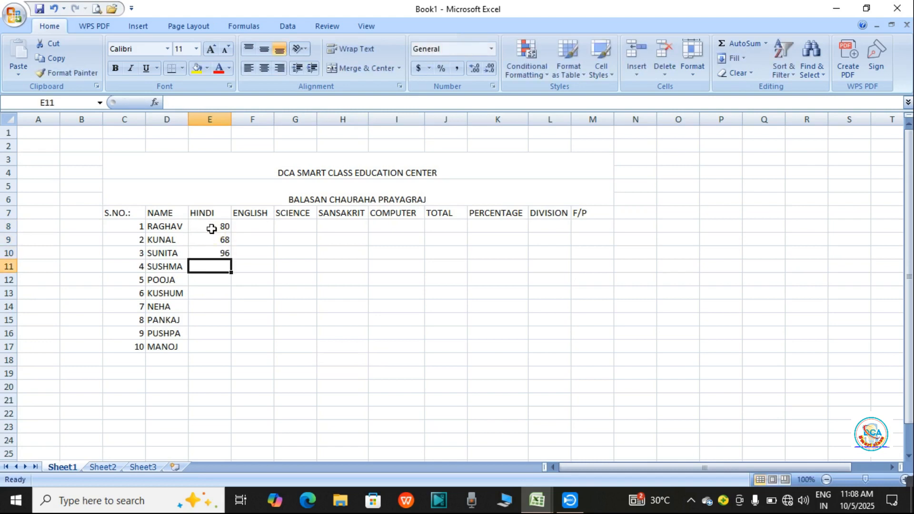
{"action": "type", "text": "54"}
{"action": "key", "text": "Return"}
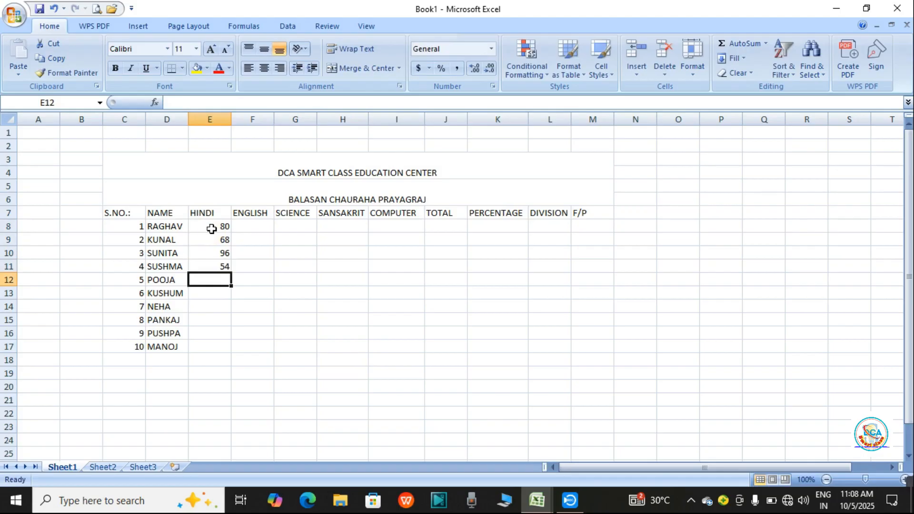
{"action": "type", "text": "67"}
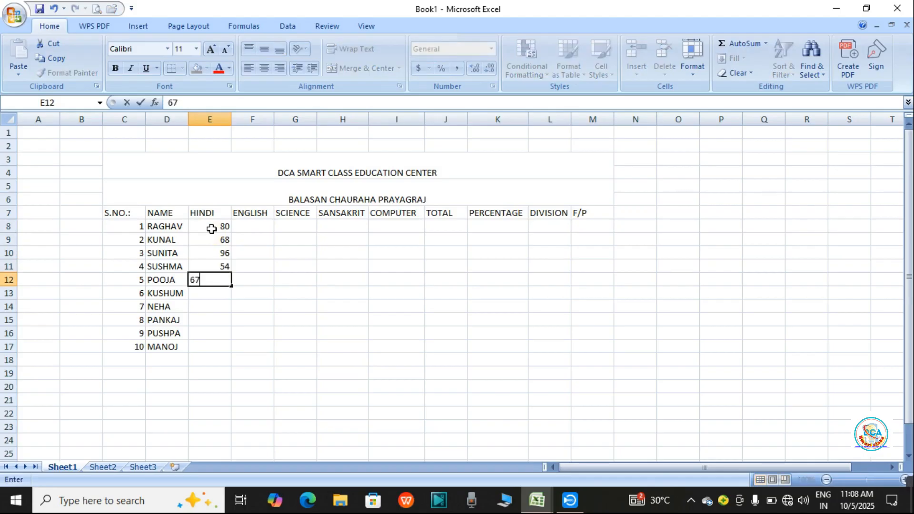
{"action": "key", "text": "Return"}
Enter the HINDI marks for students 6 to 10, 53, 89, 56, 45 and 57, in E13 to E17.
{"action": "type", "text": "53"}
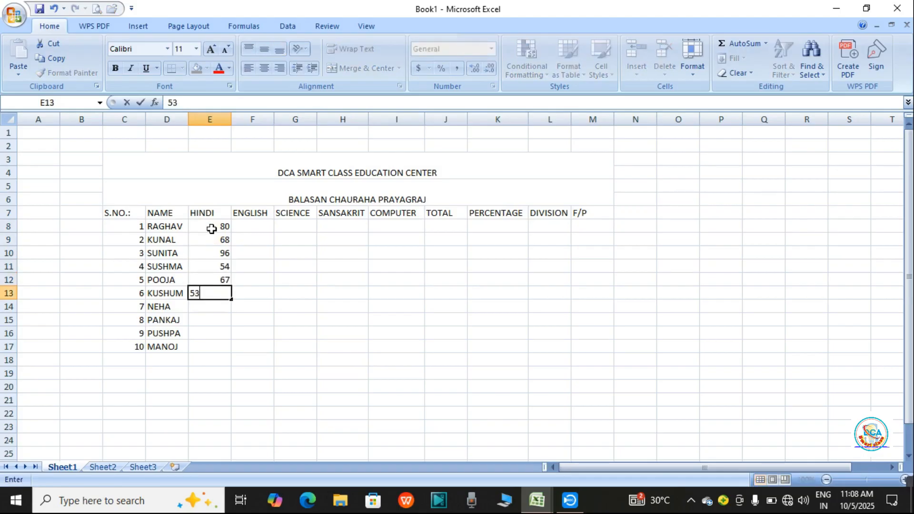
{"action": "key", "text": "Return"}
{"action": "type", "text": "89"}
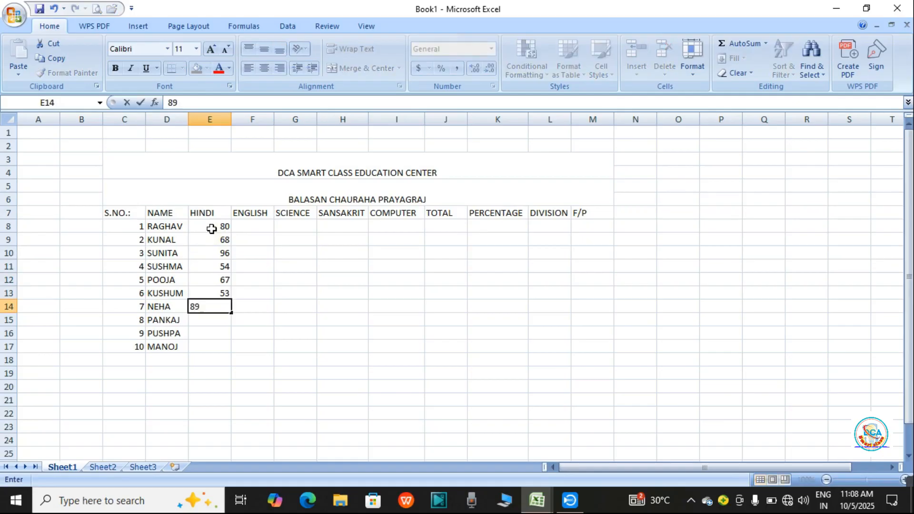
{"action": "key", "text": "Return"}
{"action": "type", "text": "56"}
{"action": "key", "text": "Return"}
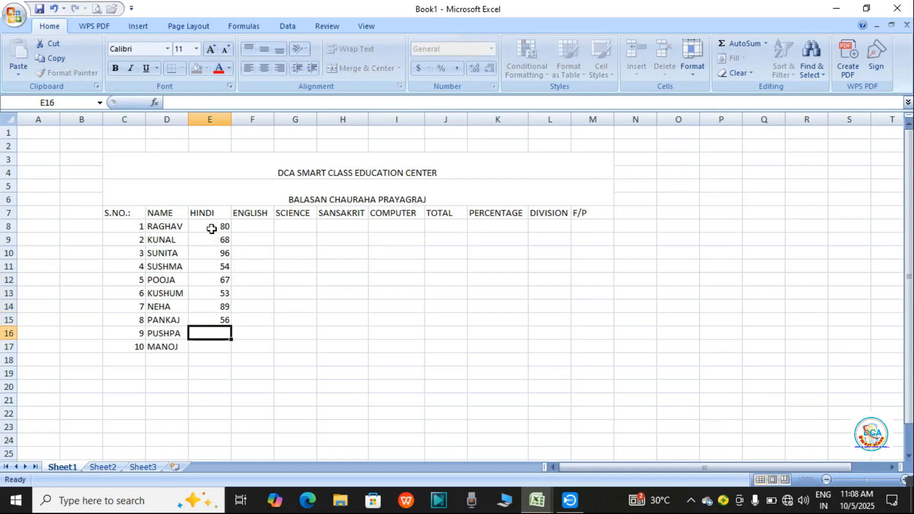
{"action": "type", "text": "45"}
{"action": "key", "text": "Return"}
{"action": "type", "text": "57"}
{"action": "key", "text": "Return"}
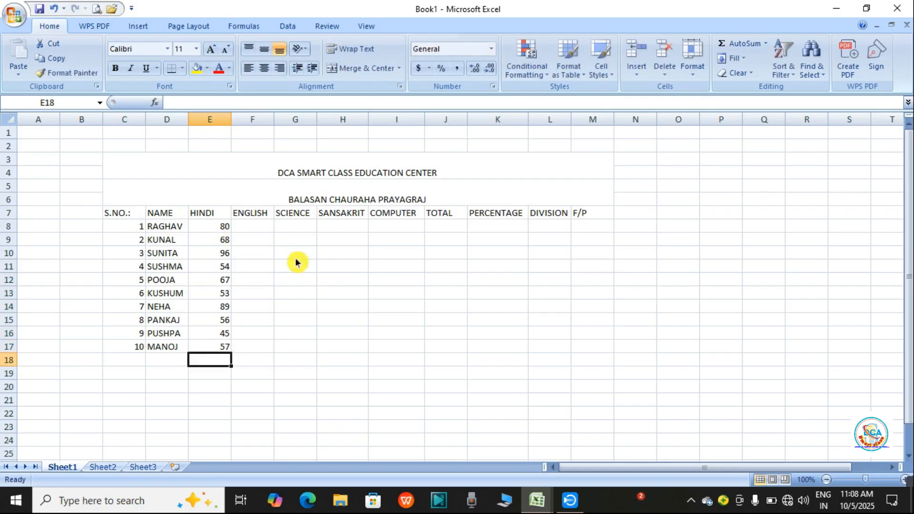
Enter the ENGLISH marks for the first three students, 56, 86 and 75, in F8 to F10.
{"action": "left_click", "coordinate": [261, 230]}
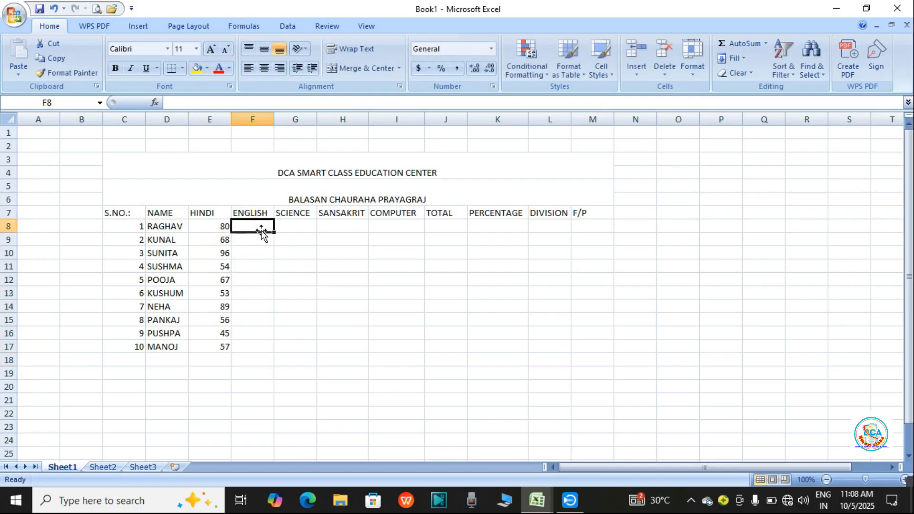
{"action": "type", "text": "5"}
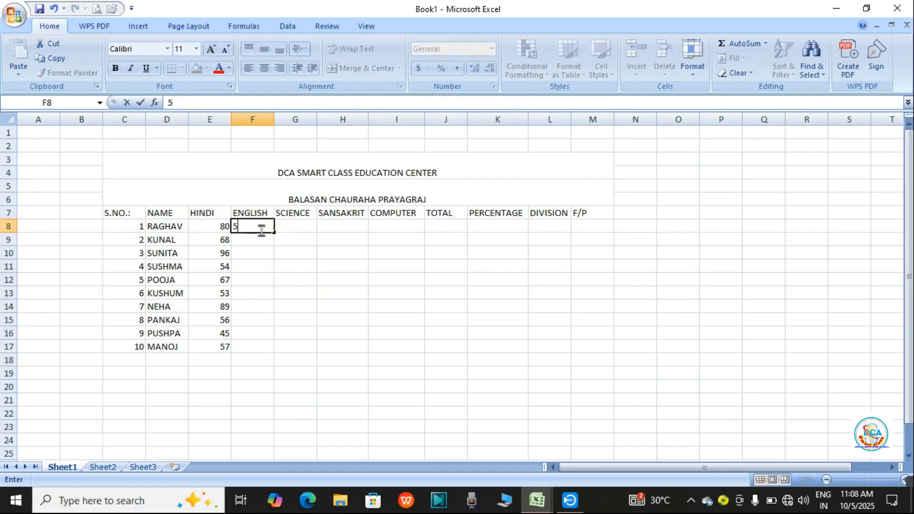
{"action": "type", "text": "6"}
{"action": "key", "text": "Return"}
{"action": "type", "text": "86"}
{"action": "key", "text": "Return"}
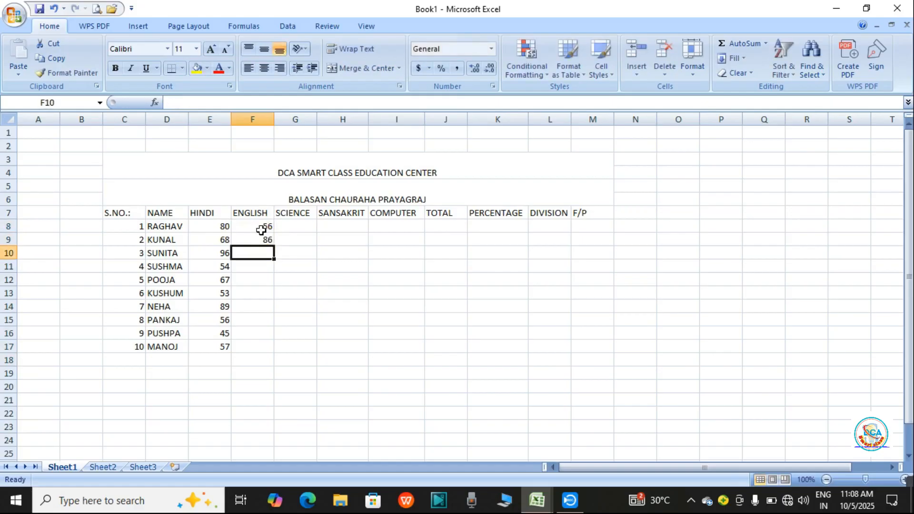
{"action": "type", "text": "75"}
{"action": "key", "text": "Return"}
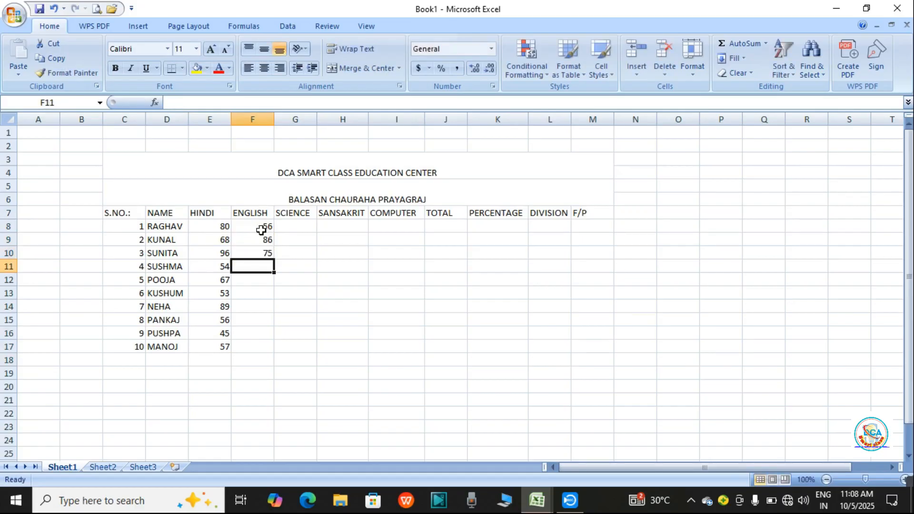
Enter the ENGLISH marks for students 4 to 6, 67, 84 and 89, in F11 to F13.
{"action": "type", "text": "67"}
{"action": "key", "text": "Return"}
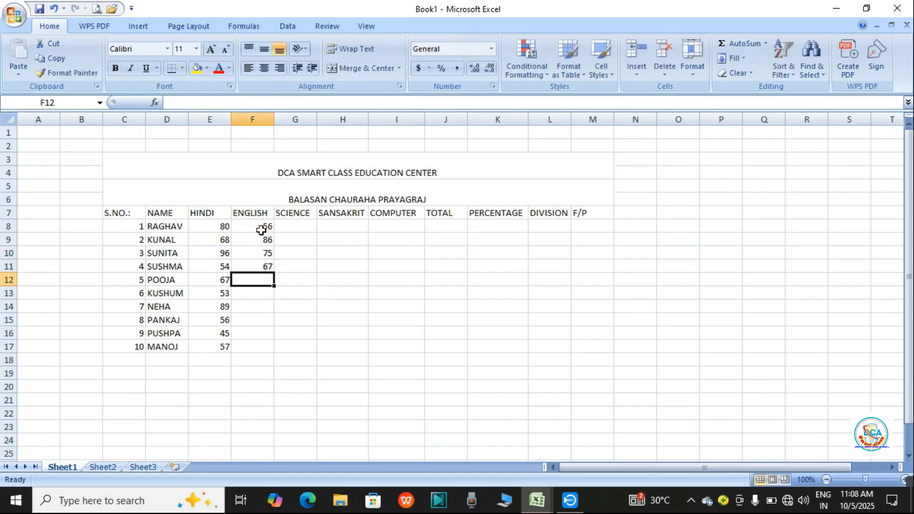
{"action": "type", "text": "84"}
{"action": "key", "text": "Return"}
{"action": "type", "text": "89"}
{"action": "key", "text": "Return"}
{"action": "type", "text": "7"}
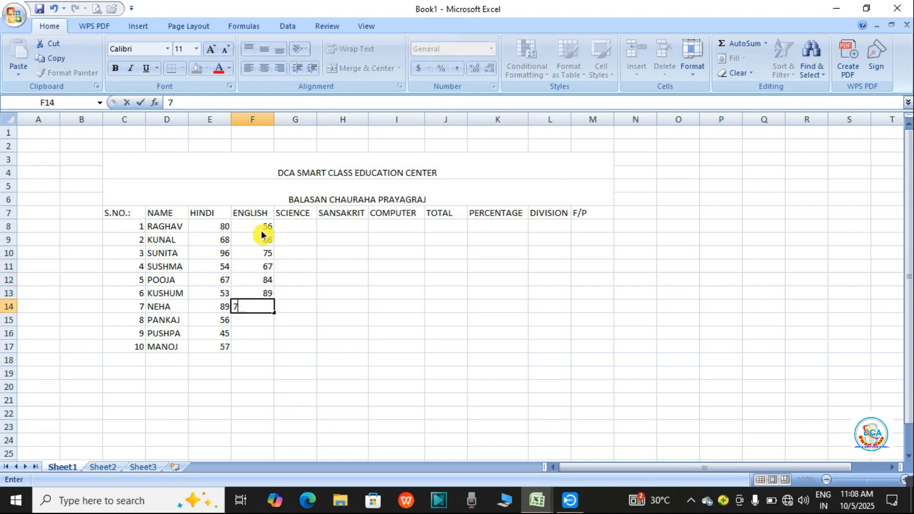
{"action": "key", "text": "Tab"}
{"action": "key", "text": "Down"}
{"action": "key", "text": "Right"}
{"action": "key", "text": "Down"}
{"action": "key", "text": "Home"}
{"action": "key", "text": "Down"}
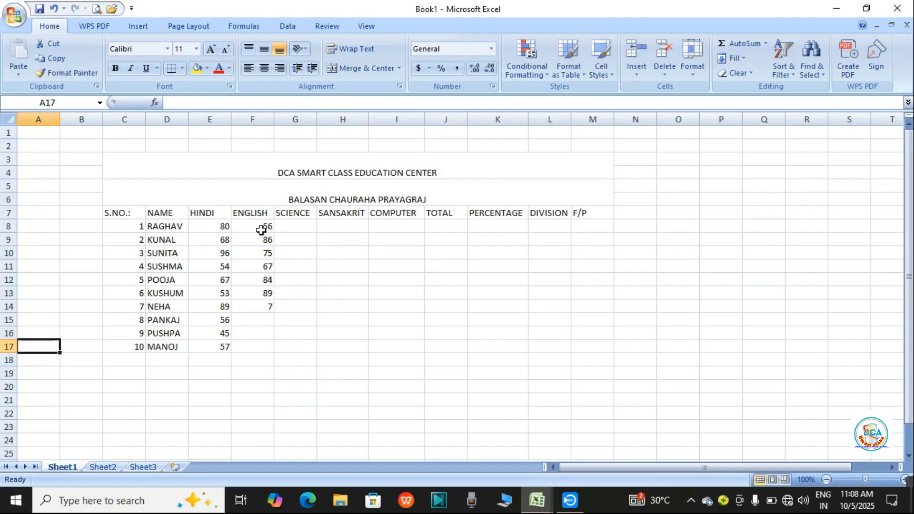
{"action": "key", "text": "Down"}
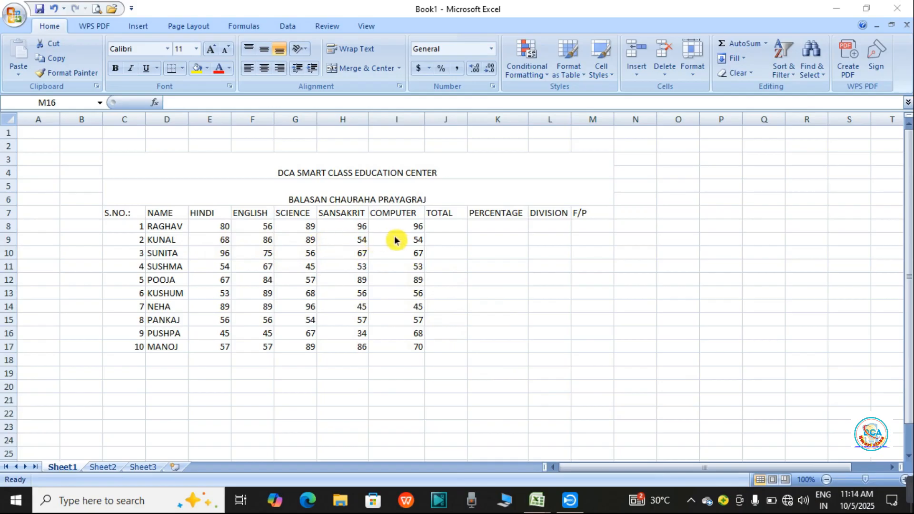
Total the first student's five subject marks in J8 with AutoSum, using =SUM(E8:I8).
{"action": "left_click", "coordinate": [437, 227]}
{"action": "left_click", "coordinate": [437, 227]}
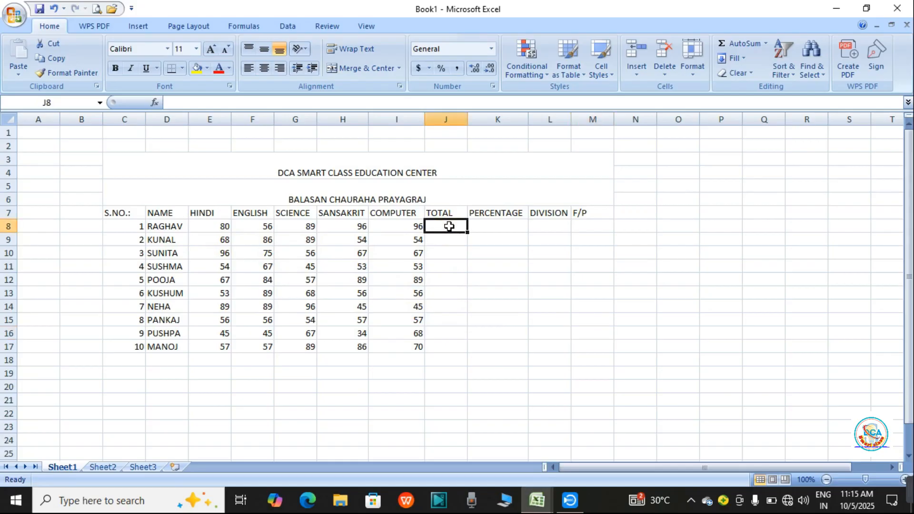
{"action": "type", "text": "="}
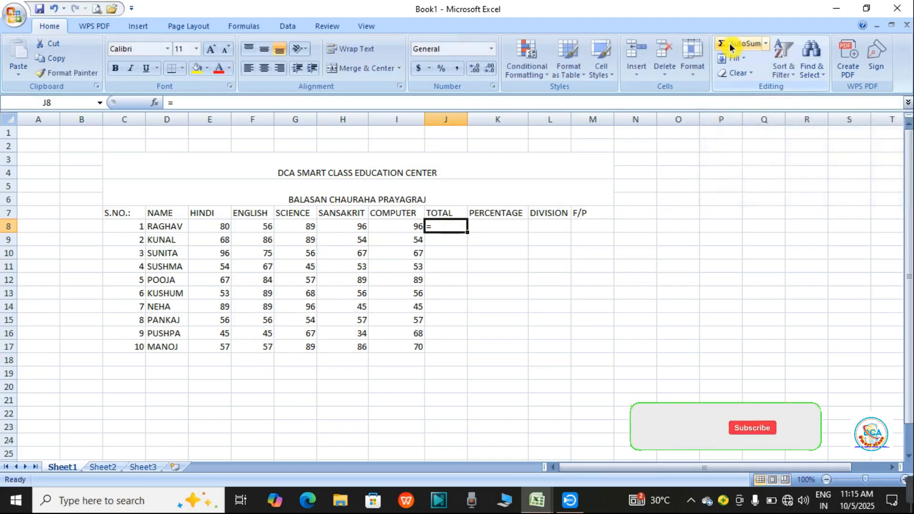
{"action": "left_click", "coordinate": [730, 43]}
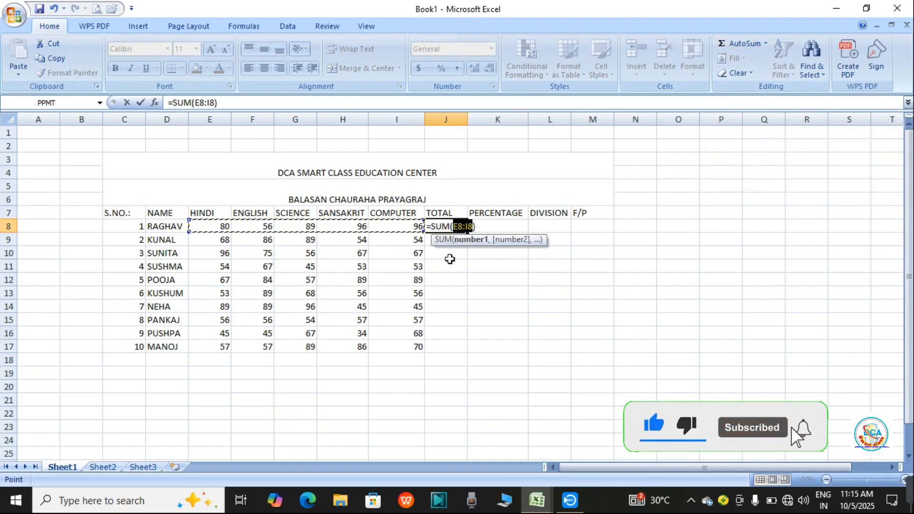
{"action": "key", "text": "Return"}
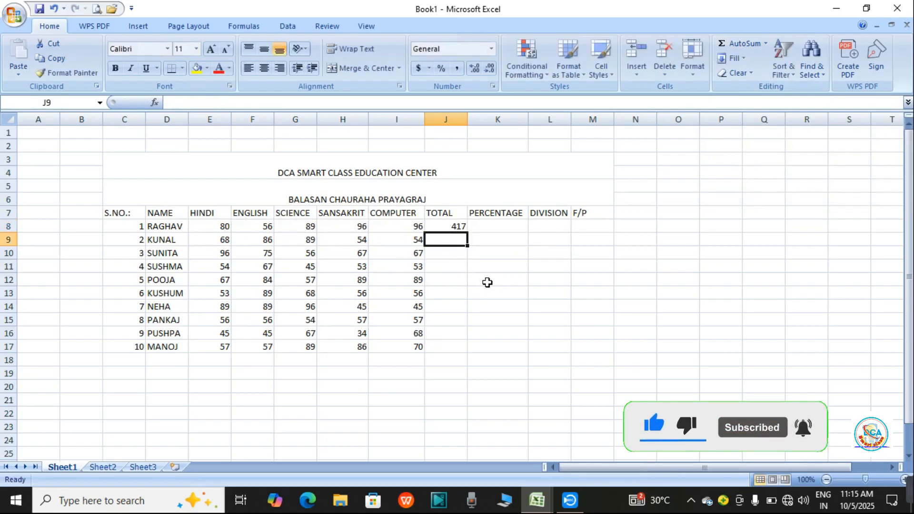
Copy the TOTAL formula from J8 down to J17 for the remaining students.
{"action": "left_click", "coordinate": [436, 228]}
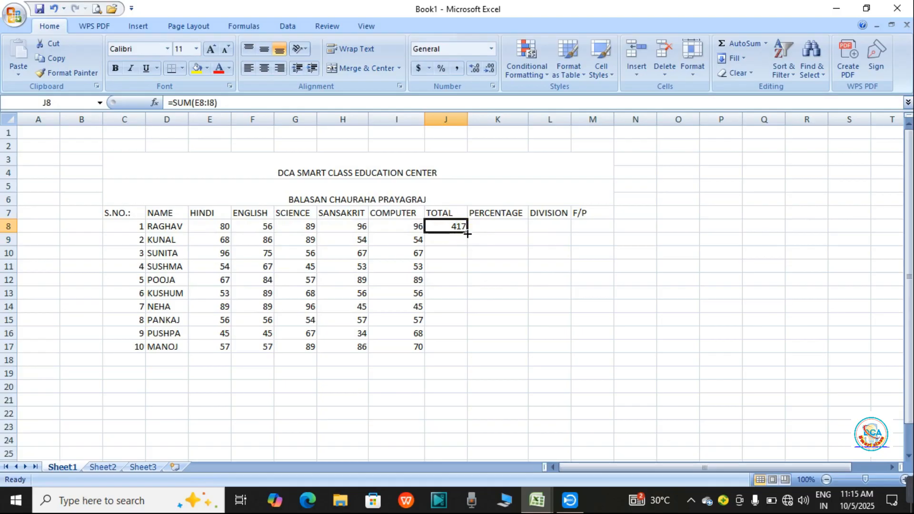
{"action": "left_click_drag", "start_coordinate": [467, 234], "coordinate": [472, 349]}
{"action": "left_click", "coordinate": [539, 317]}
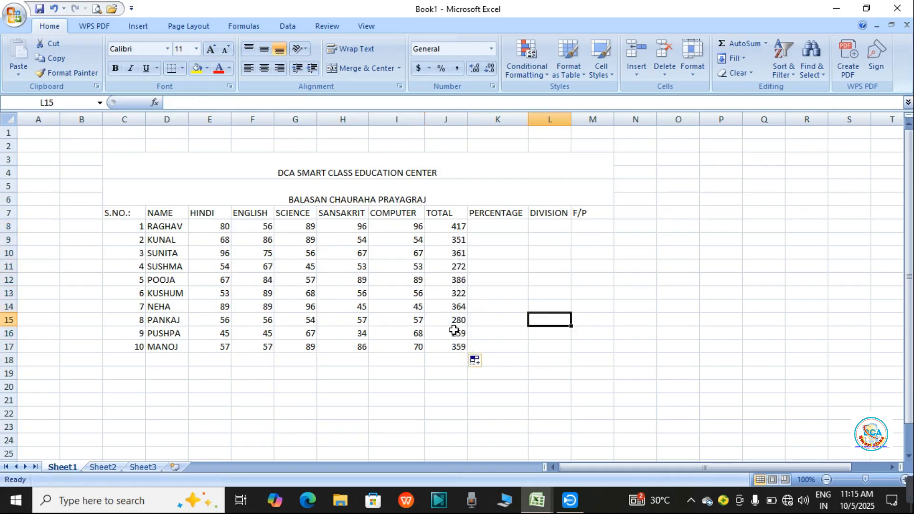
{"action": "left_click", "coordinate": [640, 285]}
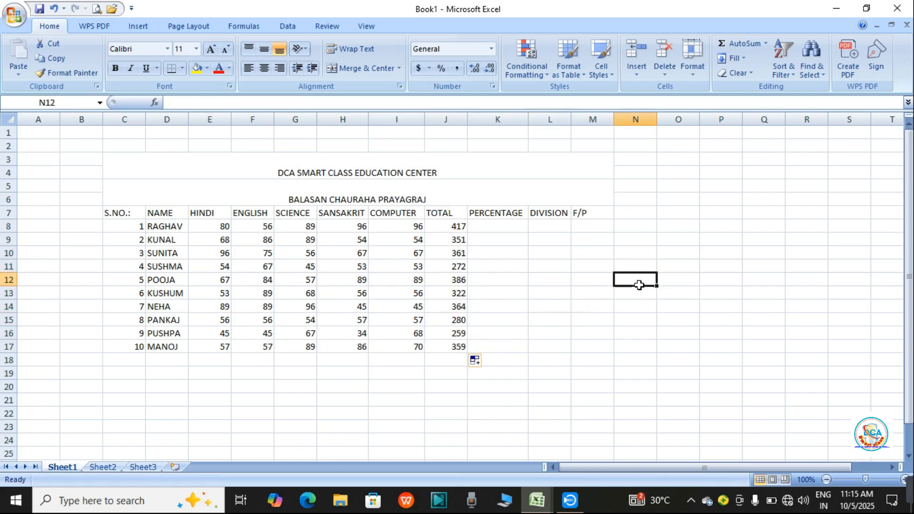
Calculate the first student's percentage in K8 with the formula =J8/500*100.
{"action": "left_click", "coordinate": [495, 230]}
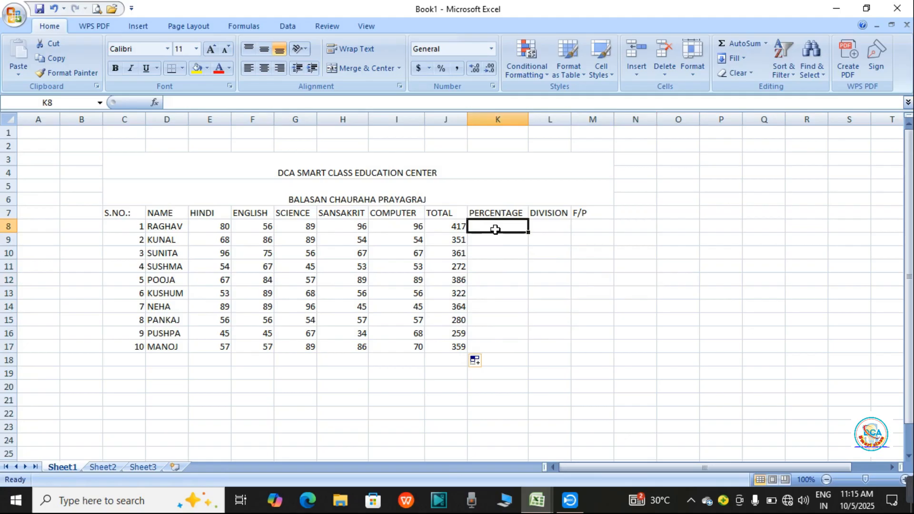
{"action": "type", "text": "="}
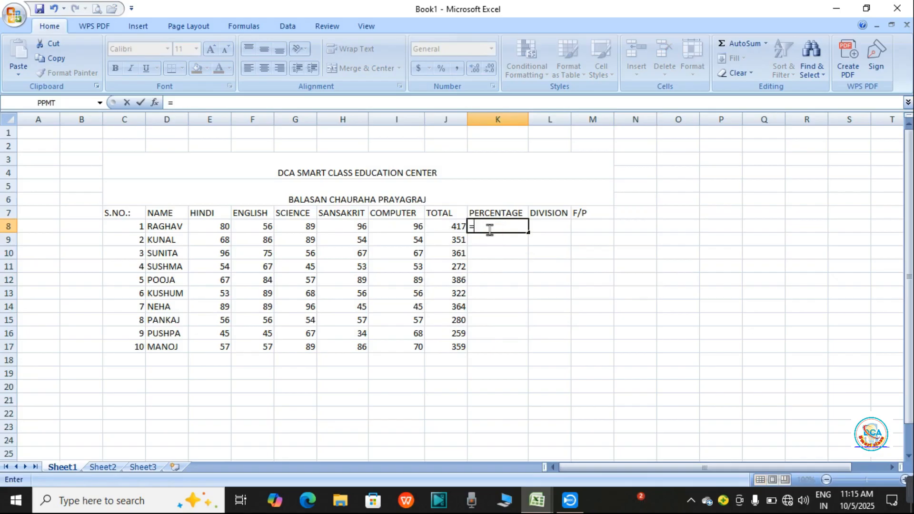
{"action": "left_click", "coordinate": [454, 226]}
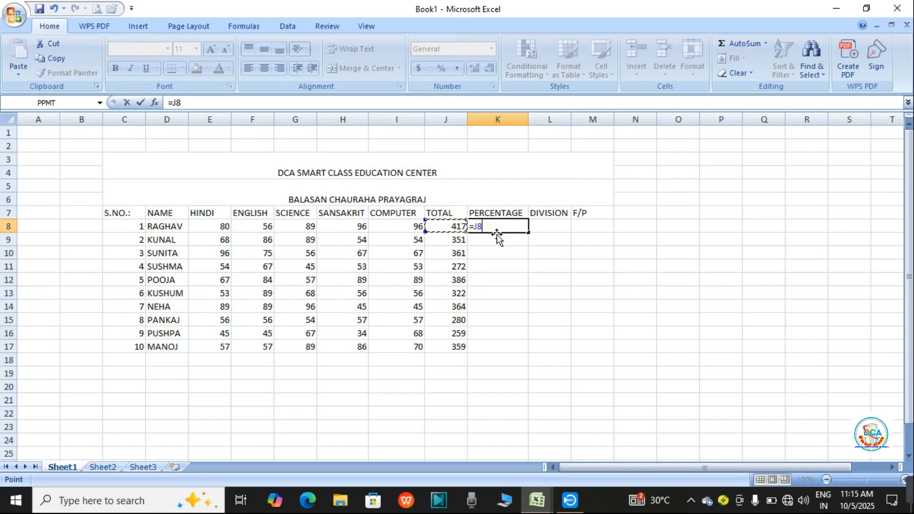
{"action": "type", "text": "/"}
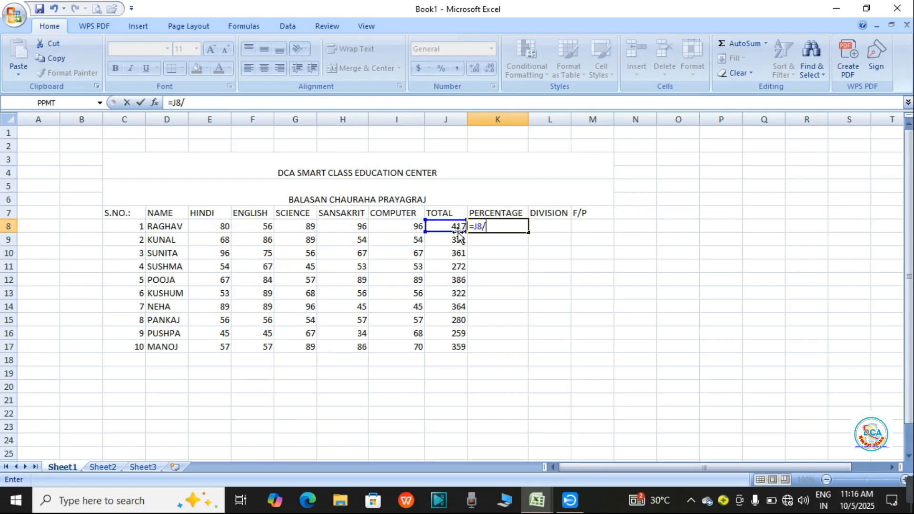
{"action": "type", "text": "00*100"}
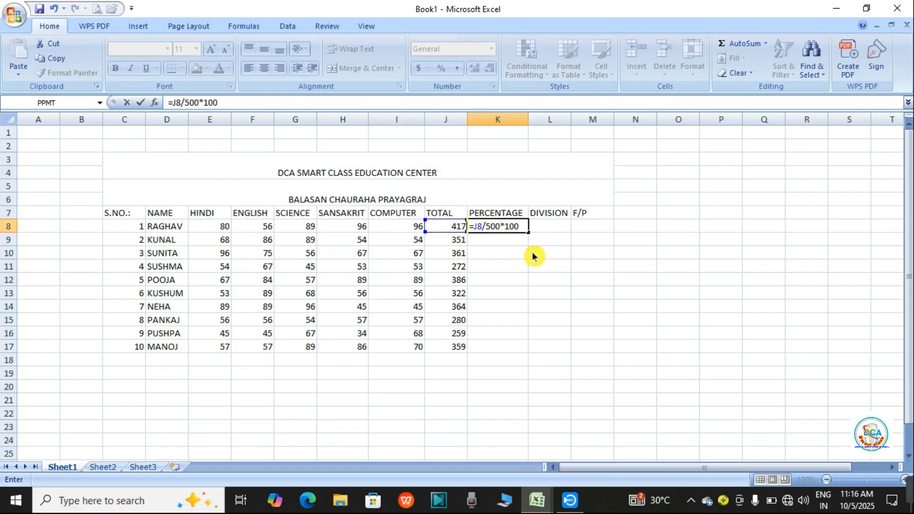
{"action": "key", "text": "Return"}
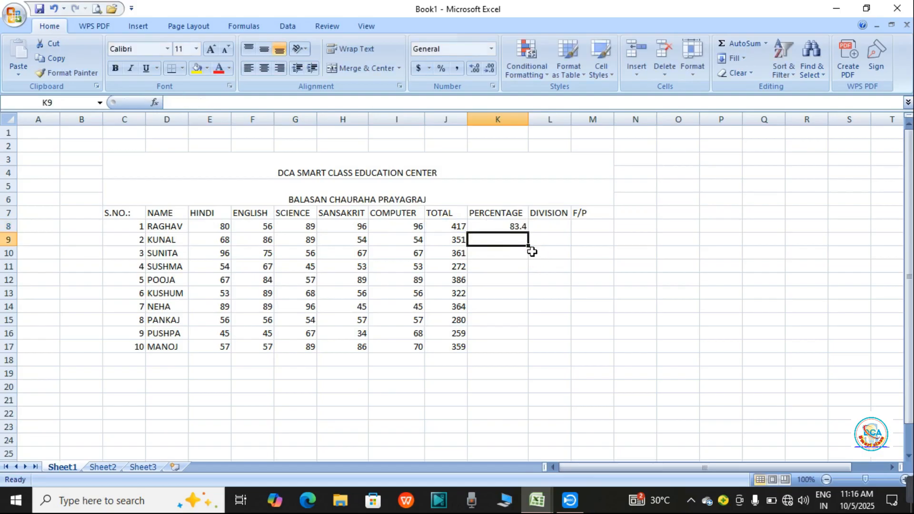
{"action": "left_click", "coordinate": [647, 244]}
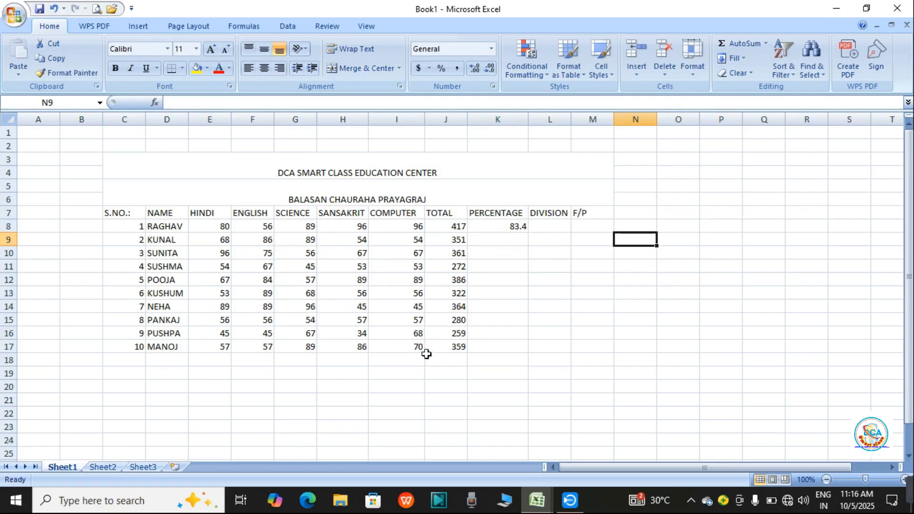
Copy the PERCENTAGE formula from K8 down to K17 for the remaining students.
{"action": "left_click", "coordinate": [493, 231]}
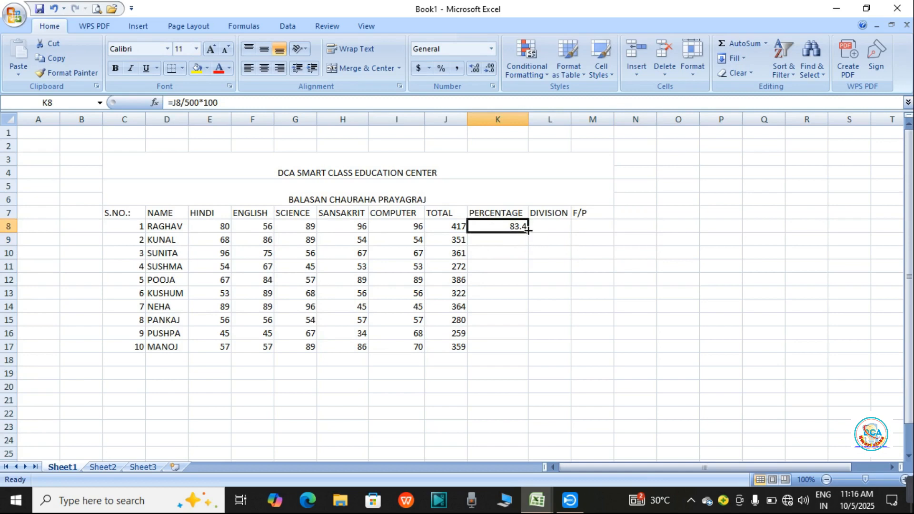
{"action": "left_click_drag", "start_coordinate": [528, 230], "coordinate": [526, 355]}
{"action": "left_click", "coordinate": [662, 284]}
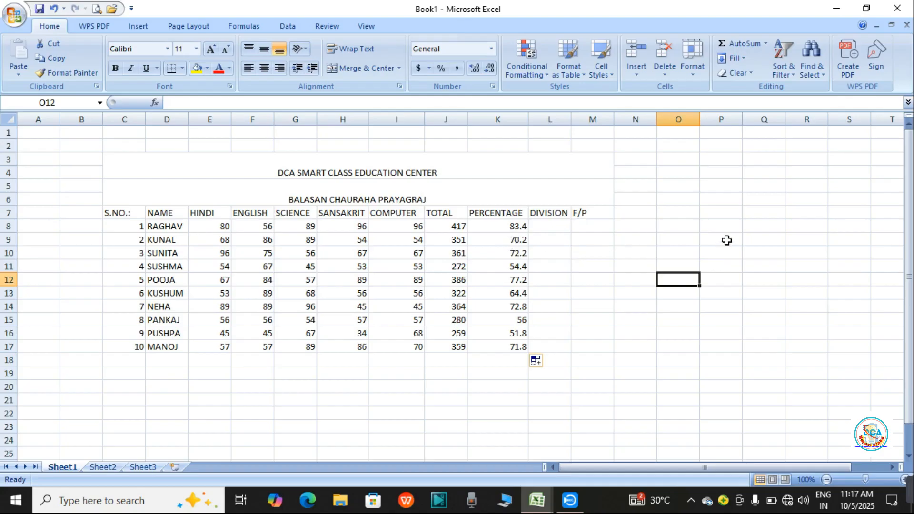
{"action": "left_click", "coordinate": [722, 174]}
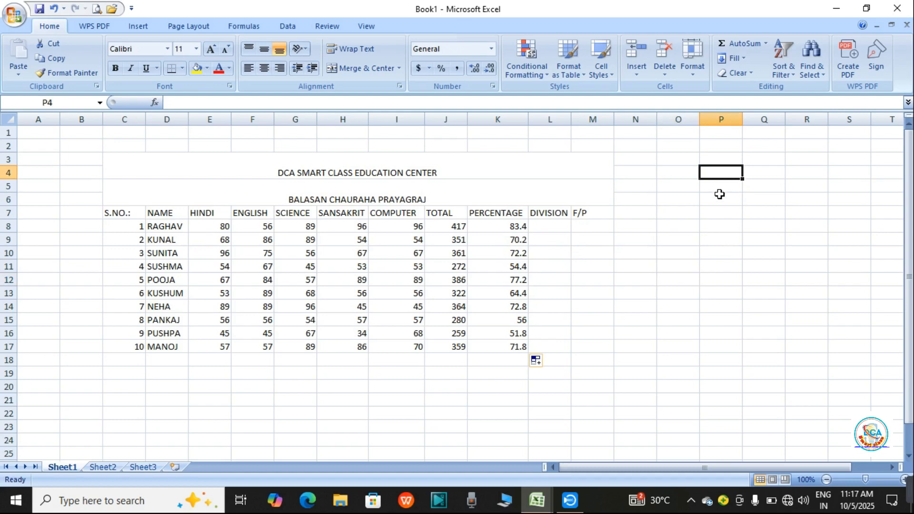
Enter the percentage formula =J8/500*100 in the spare cell P4 as a demonstration and clear that cell again.
{"action": "type", "text": "="}
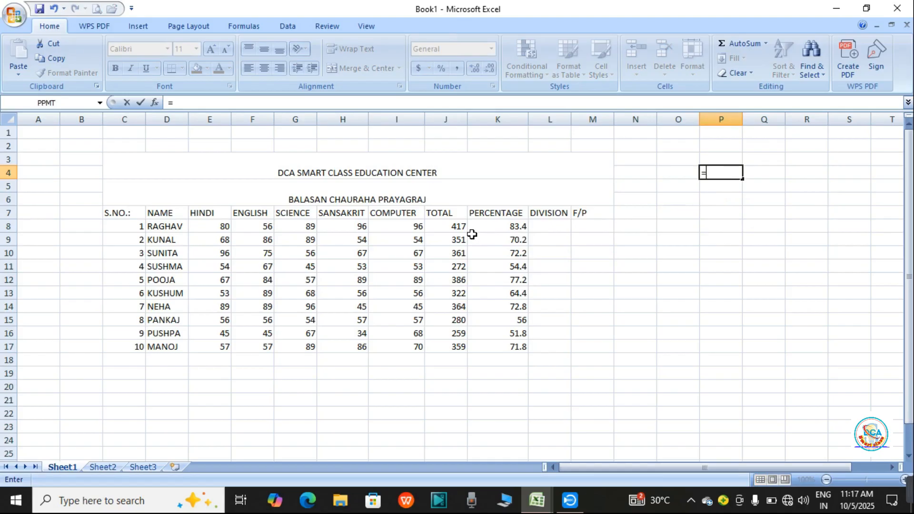
{"action": "left_click", "coordinate": [448, 227]}
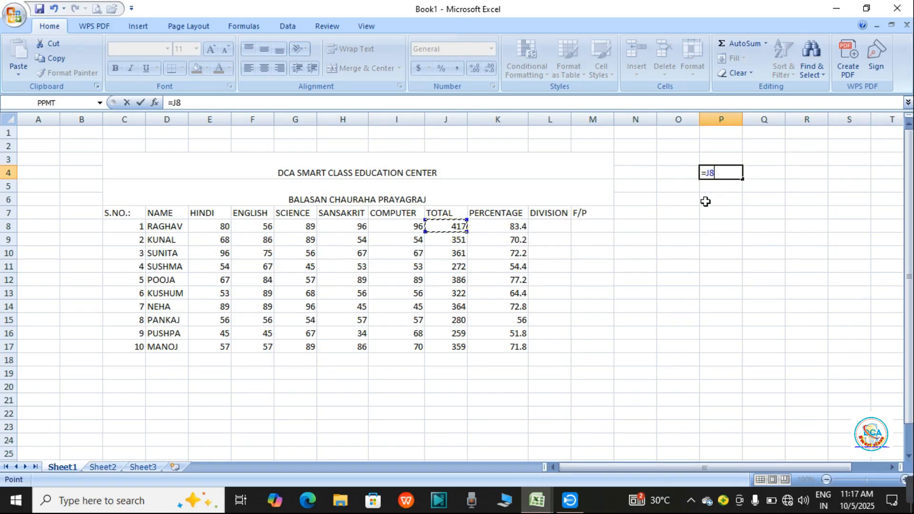
{"action": "type", "text": "/500"}
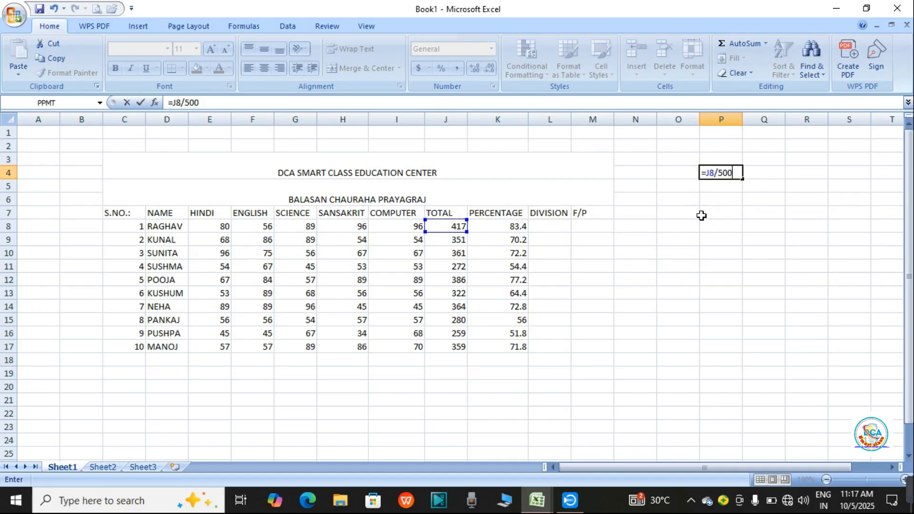
{"action": "type", "text": "*100"}
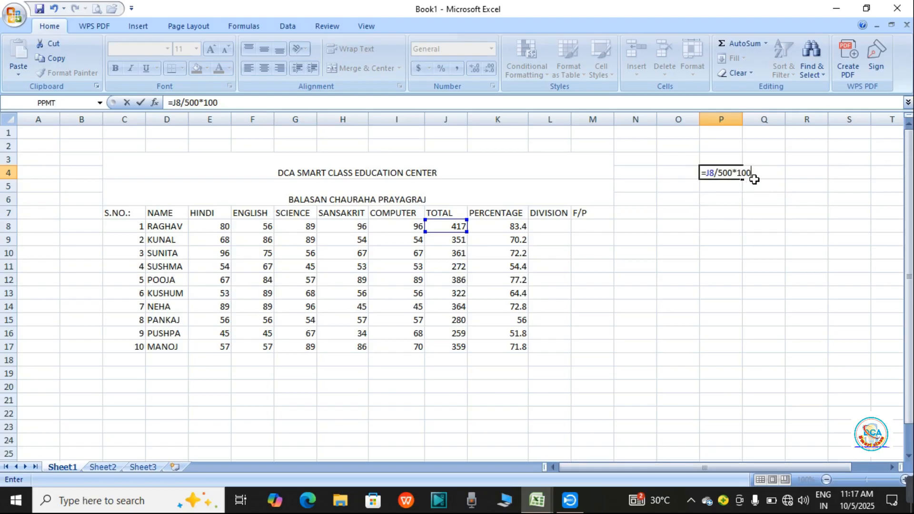
{"action": "key", "text": "Return"}
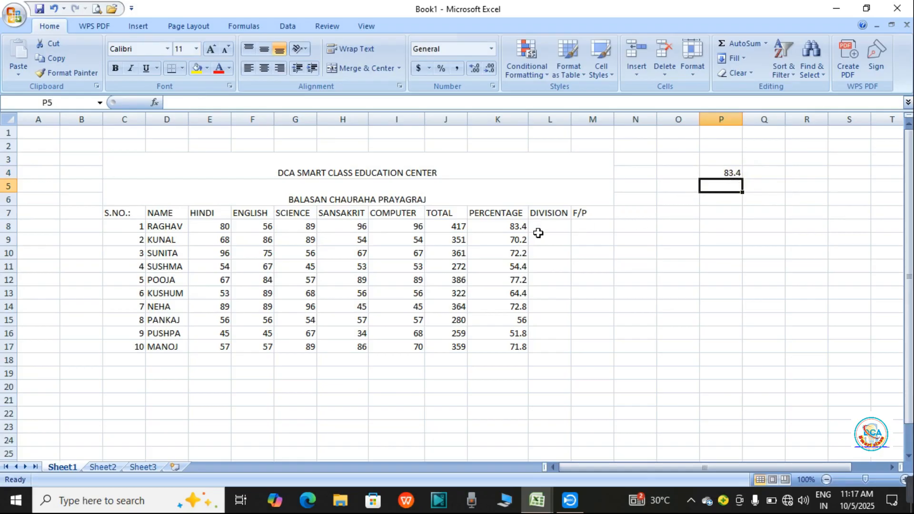
{"action": "left_click", "coordinate": [723, 174]}
{"action": "key", "text": "Delete"}
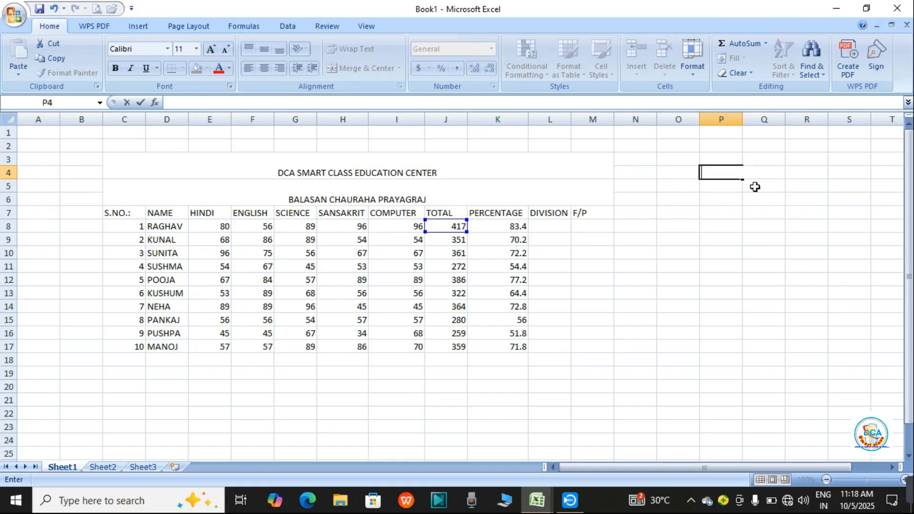
{"action": "left_click", "coordinate": [761, 210]}
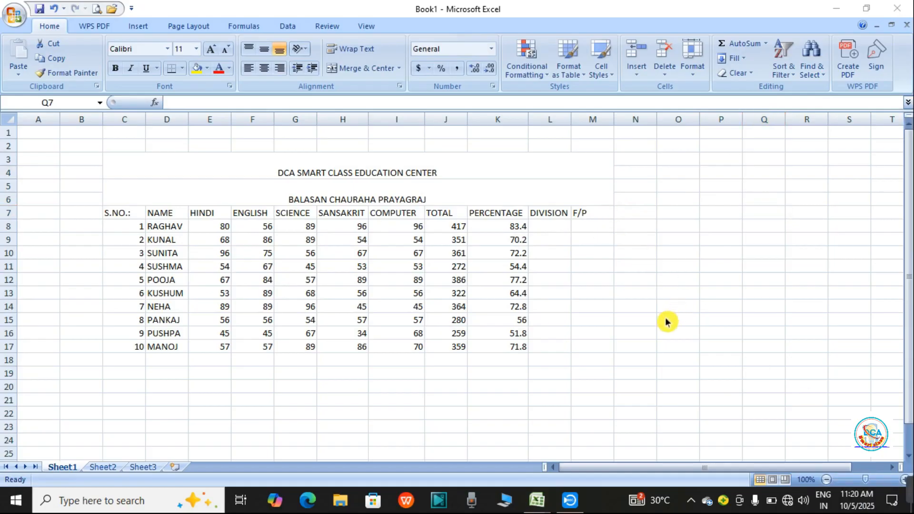
Begin the first student's DIVISION formula in L8 with an IF that returns FIRST above 60 percent: =IF(K8>60,"FIRST",.
{"action": "left_click", "coordinate": [540, 232]}
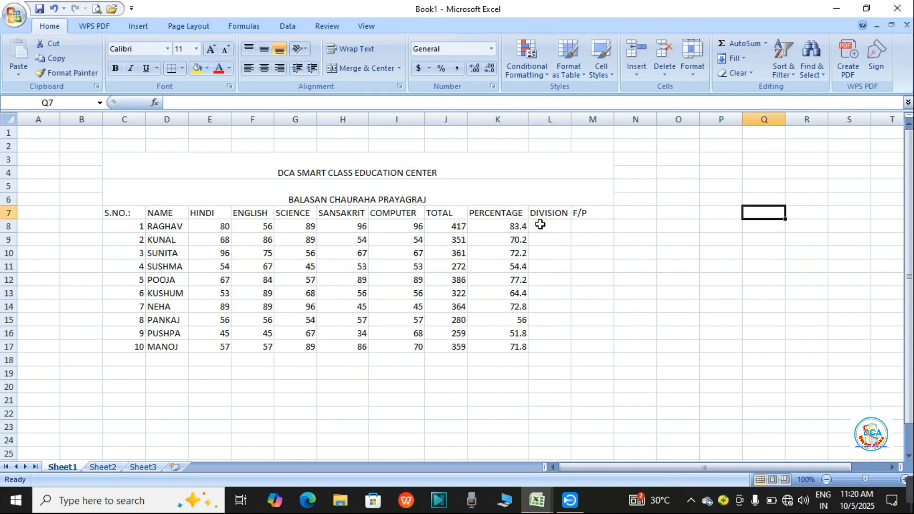
{"action": "left_click", "coordinate": [539, 231]}
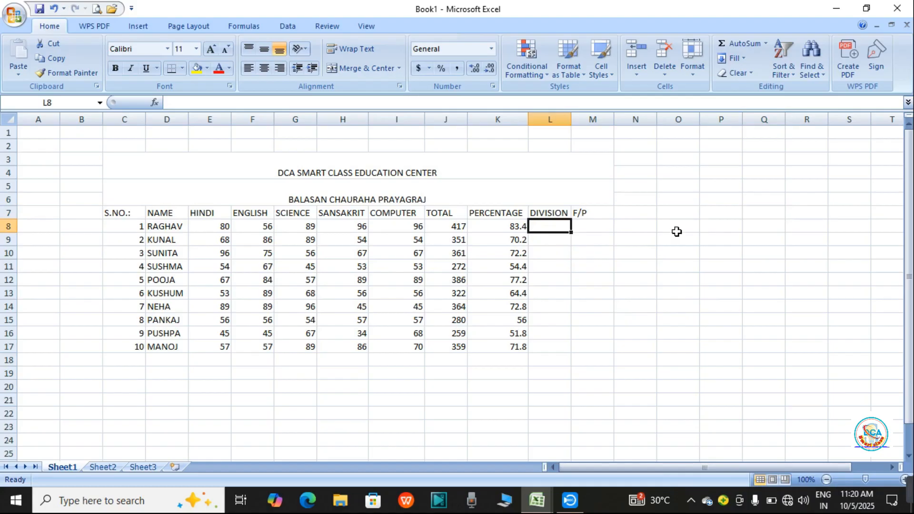
{"action": "type", "text": "="}
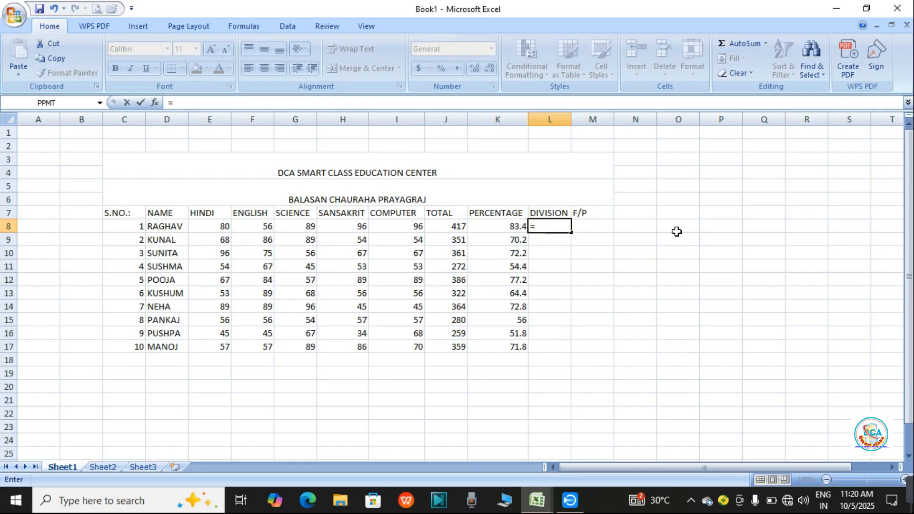
{"action": "type", "text": "if"}
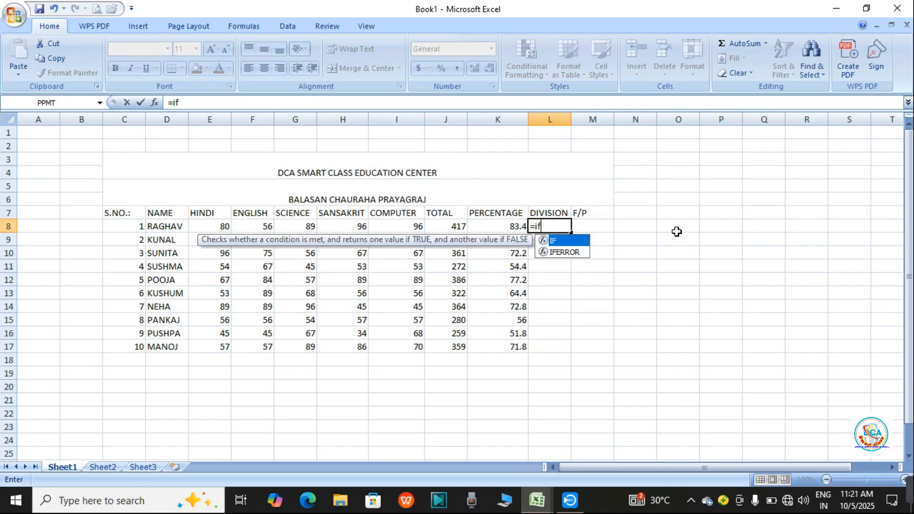
{"action": "left_click", "coordinate": [551, 245]}
{"action": "double_click", "coordinate": [551, 245]}
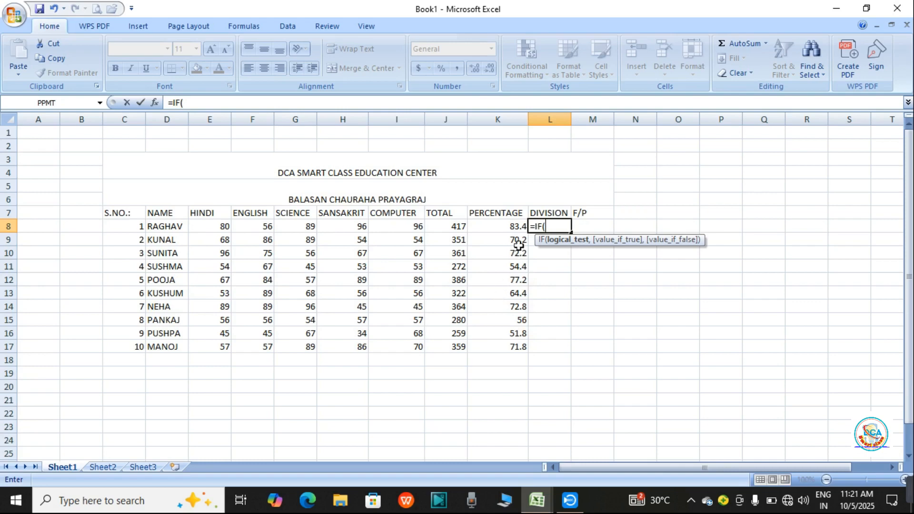
{"action": "left_click", "coordinate": [505, 230]}
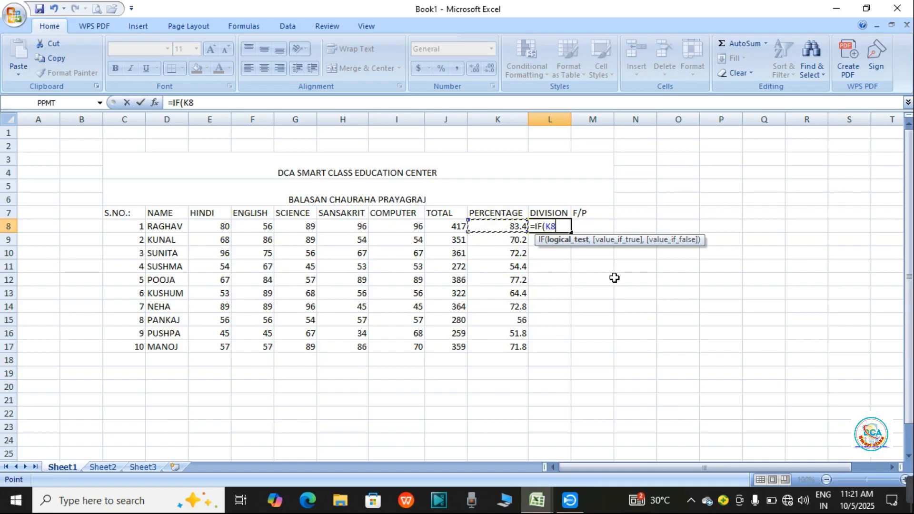
{"action": "type", "text": ">60"}
{"action": "type", "text": ","}
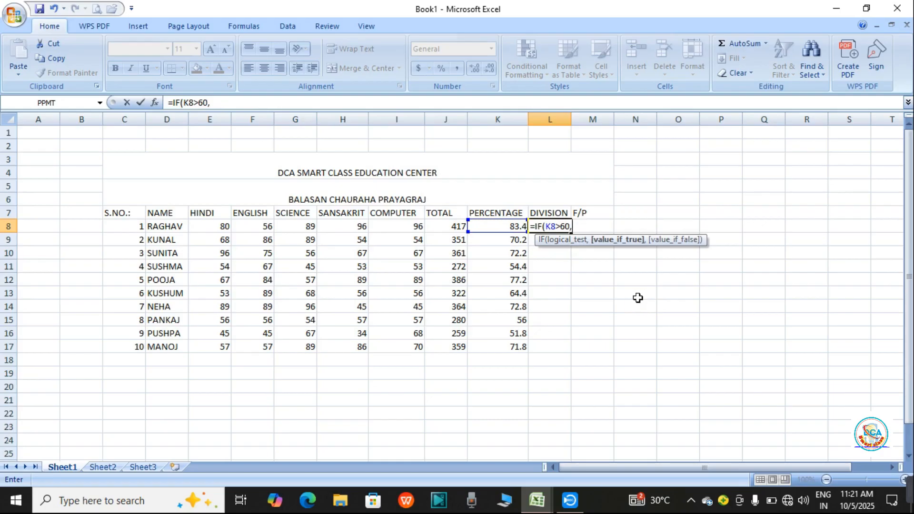
{"action": "type", "text": "\""}
{"action": "type", "text": "FIRST"}
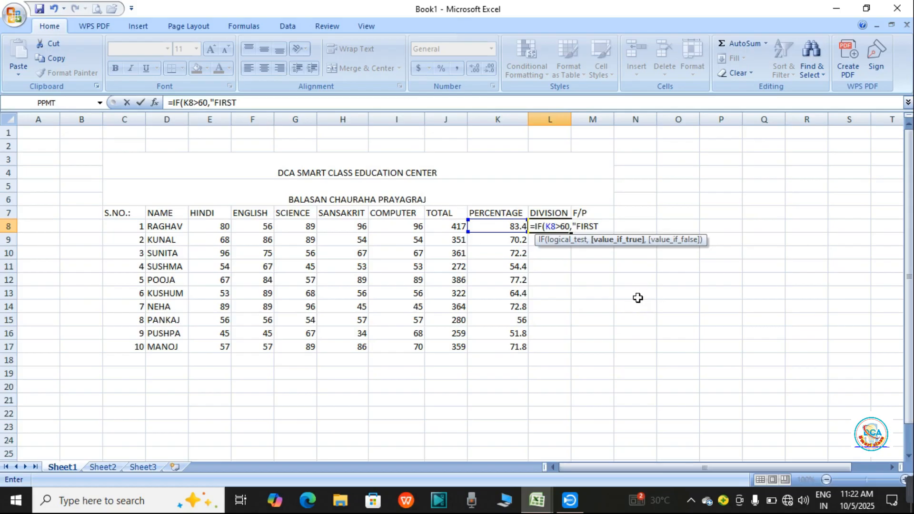
{"action": "type", "text": "\","}
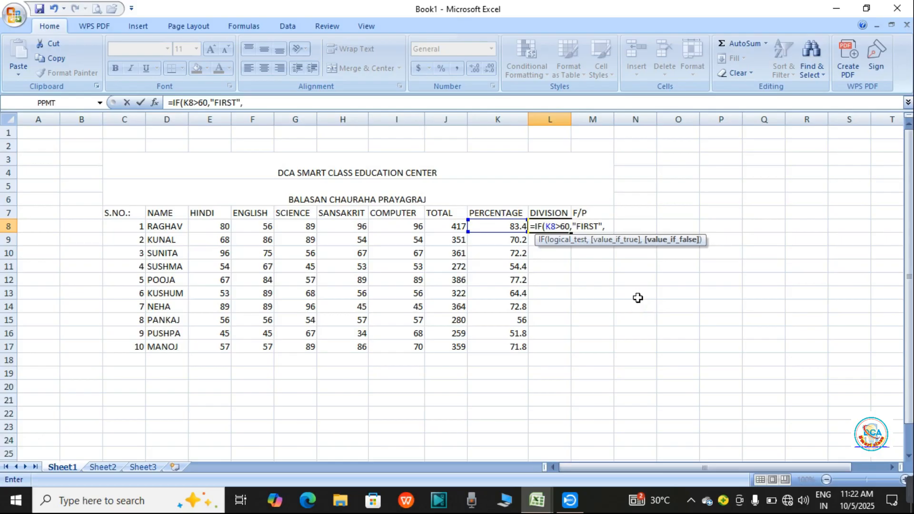
Continue the L8 formula with a nested IF for the second division: IF(K12>40,"SECOND",.
{"action": "type", "text": "IF"}
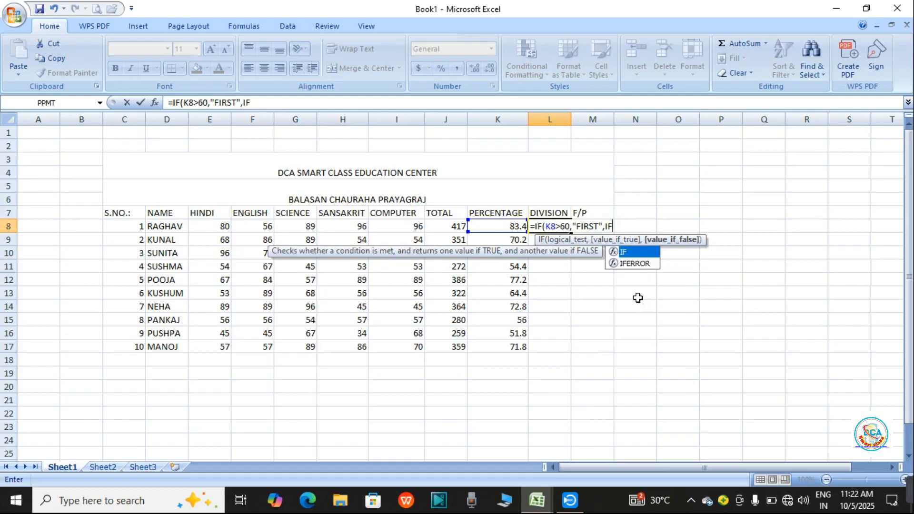
{"action": "double_click", "coordinate": [628, 256]}
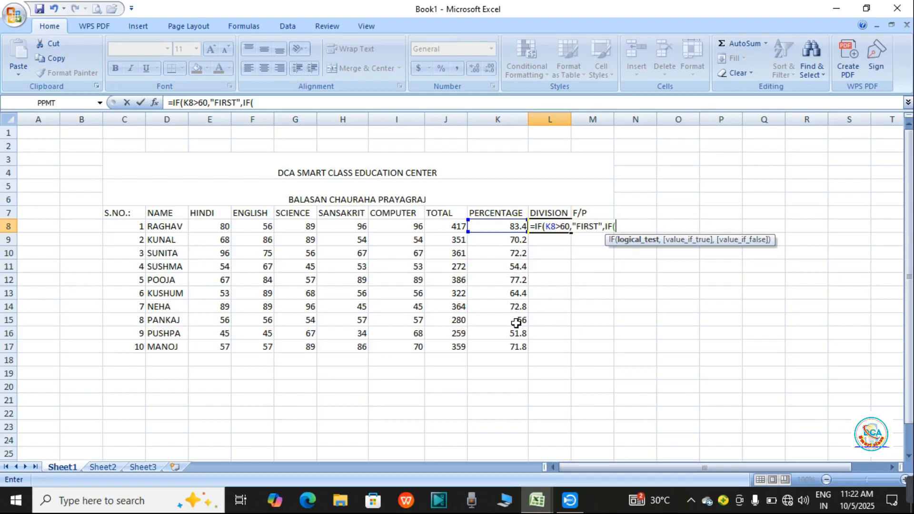
{"action": "left_click", "coordinate": [511, 281]}
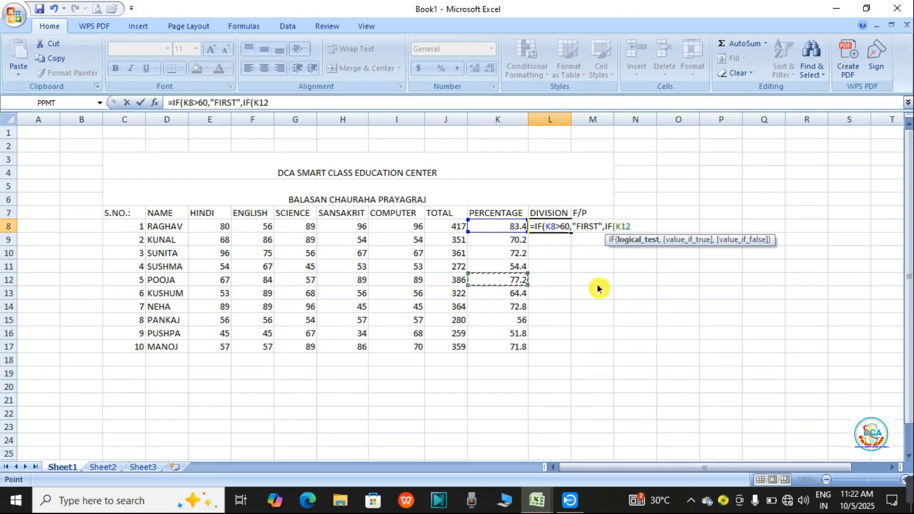
{"action": "type", "text": ">"}
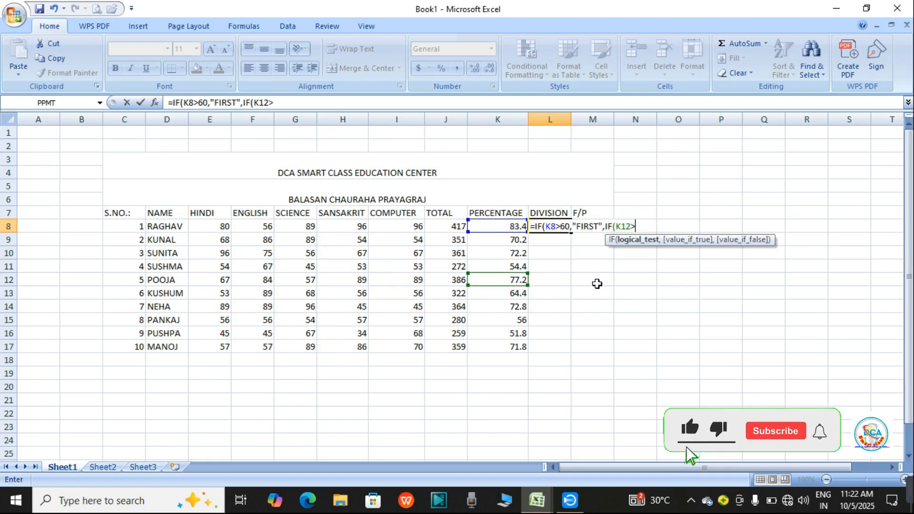
{"action": "type", "text": "40"}
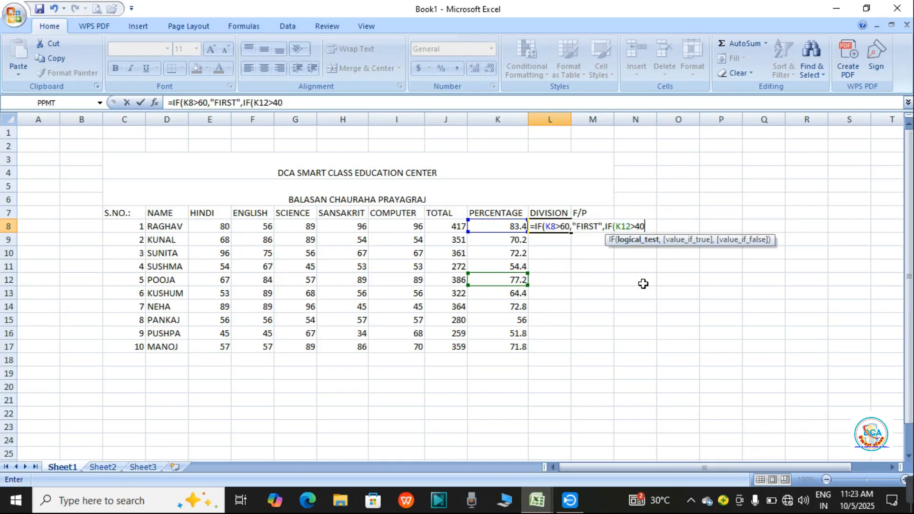
{"action": "type", "text": ","}
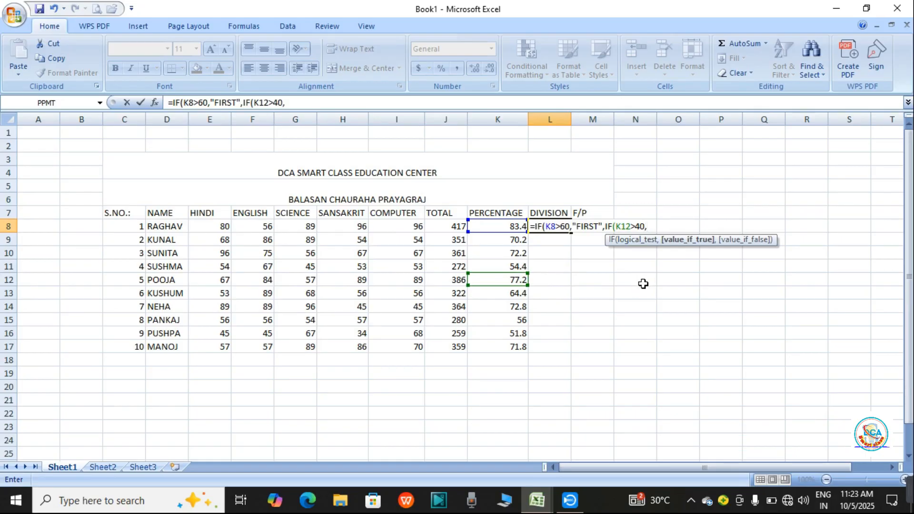
{"action": "type", "text": "\""}
{"action": "type", "text": "S"}
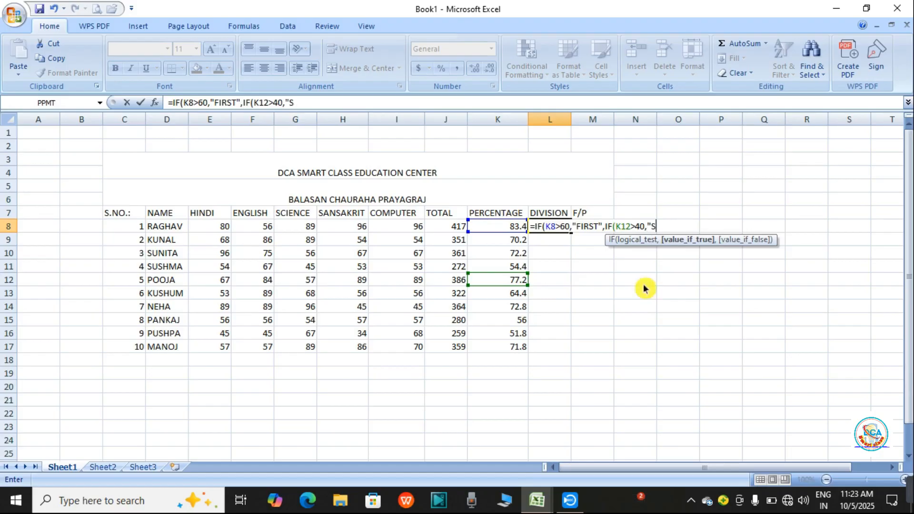
{"action": "type", "text": "ECO"}
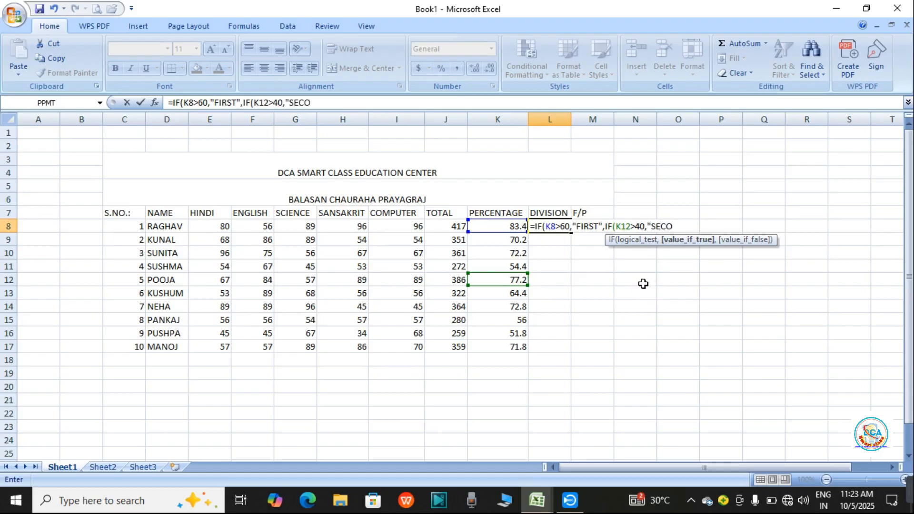
{"action": "type", "text": "ND\","}
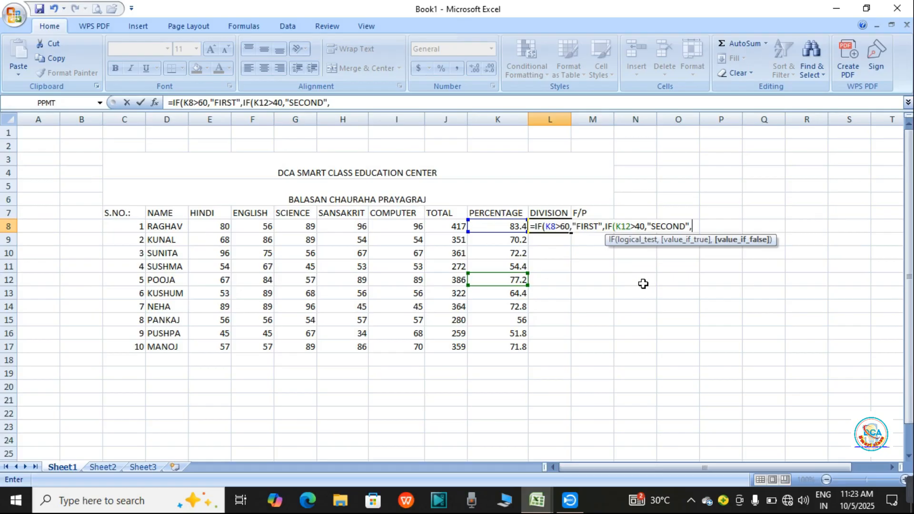
Complete the L8 formula with a third nested IF for the third division, IF(K16>33,"THIRD"))), and enter it.
{"action": "type", "text": "I"}
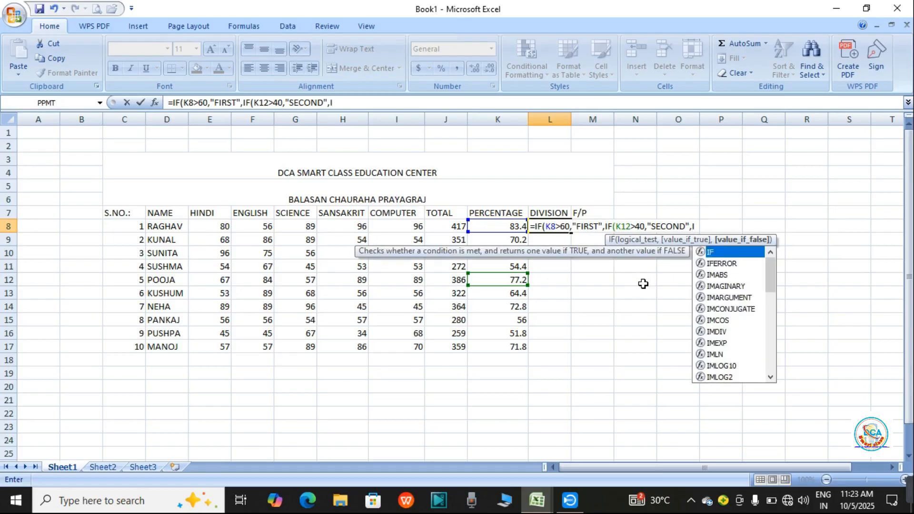
{"action": "type", "text": "F"}
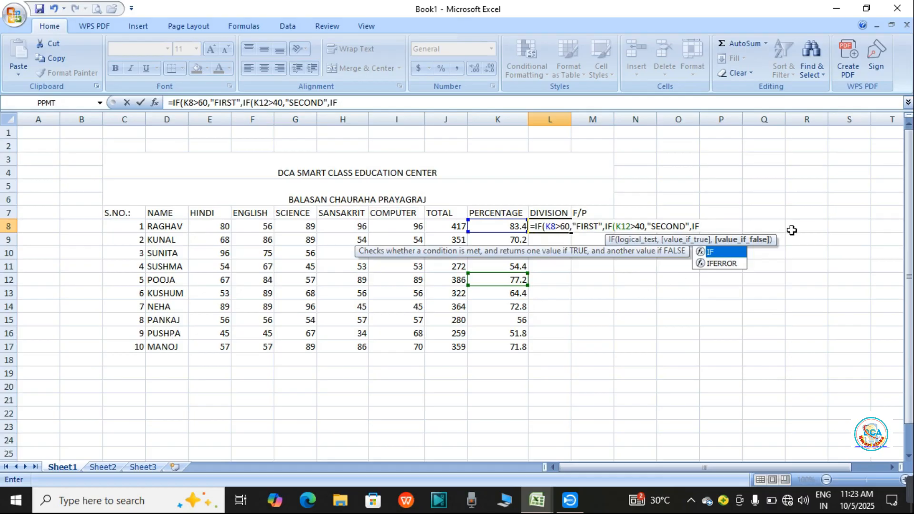
{"action": "double_click", "coordinate": [739, 251]}
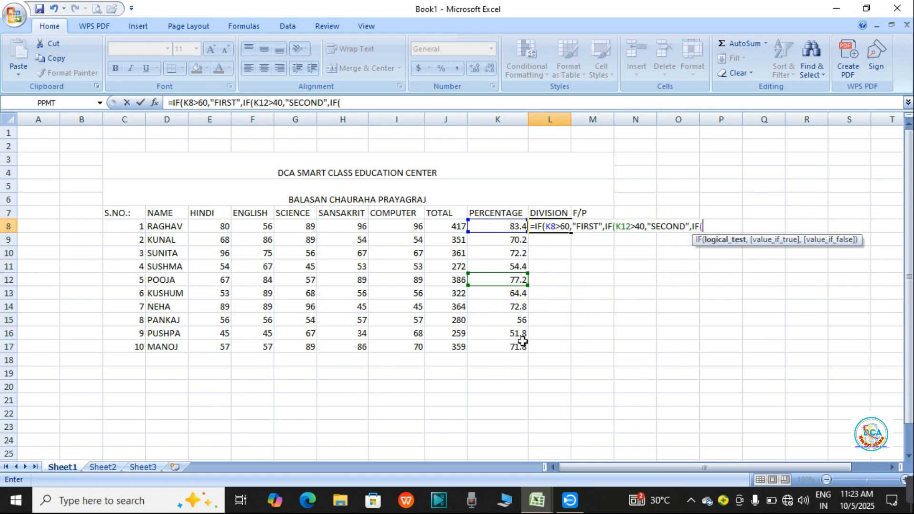
{"action": "left_click", "coordinate": [503, 333]}
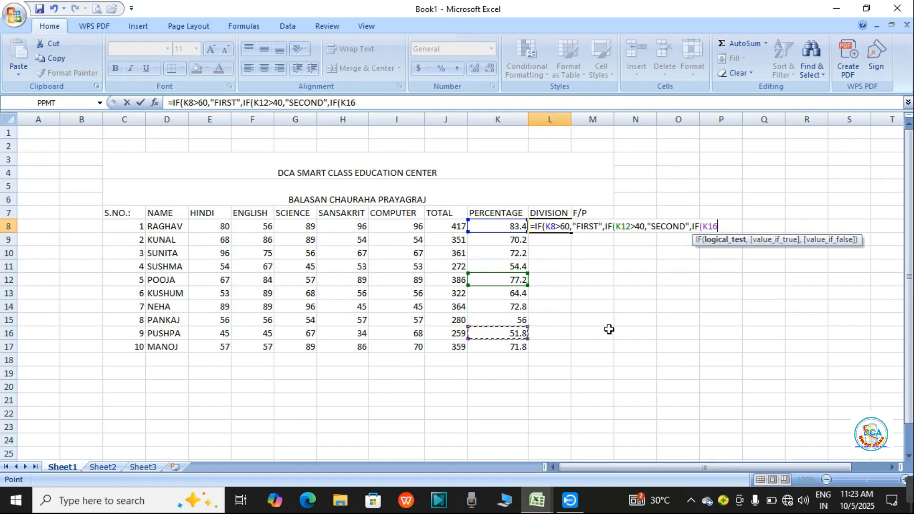
{"action": "type", "text": ">33"}
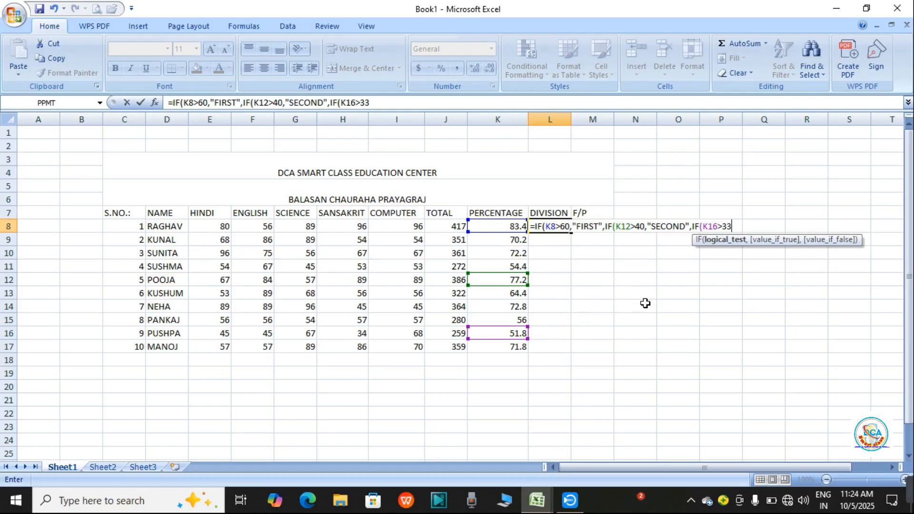
{"action": "type", "text": ","}
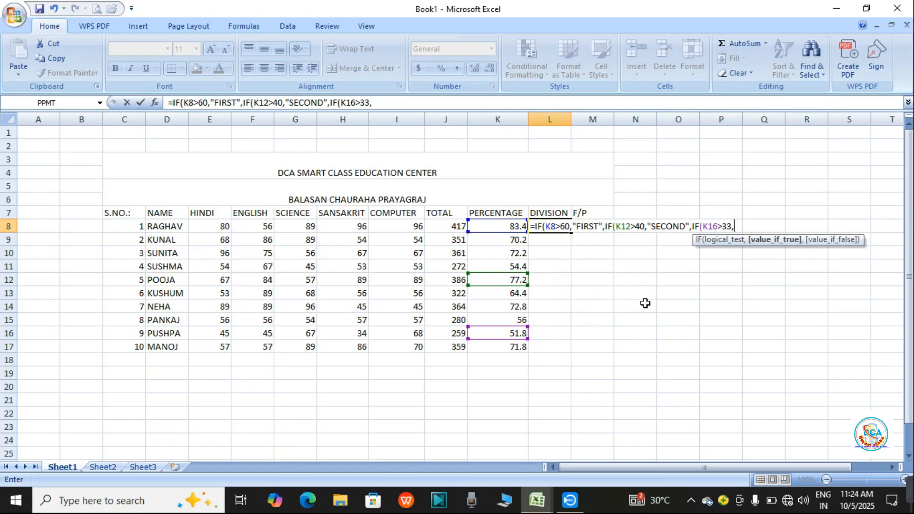
{"action": "type", "text": "\"THIRD\""}
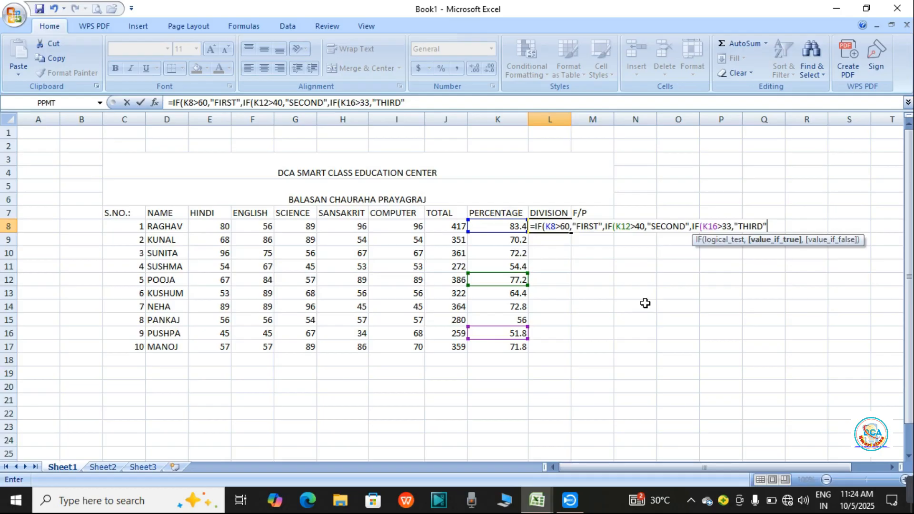
{"action": "type", "text": ")"}
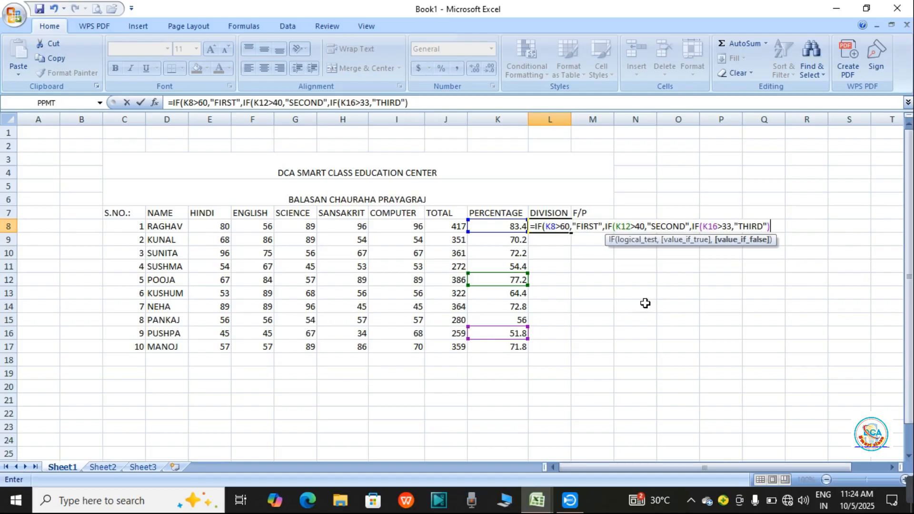
{"action": "type", "text": "))"}
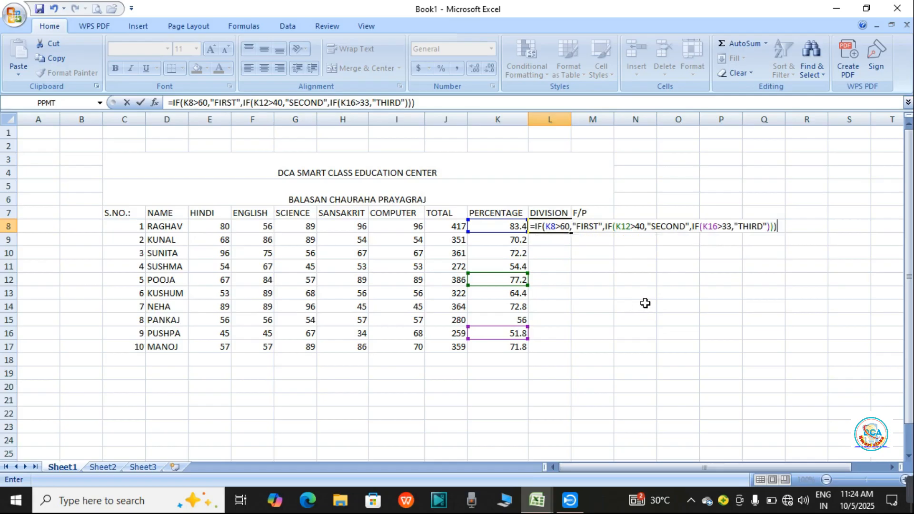
{"action": "key", "text": "Return"}
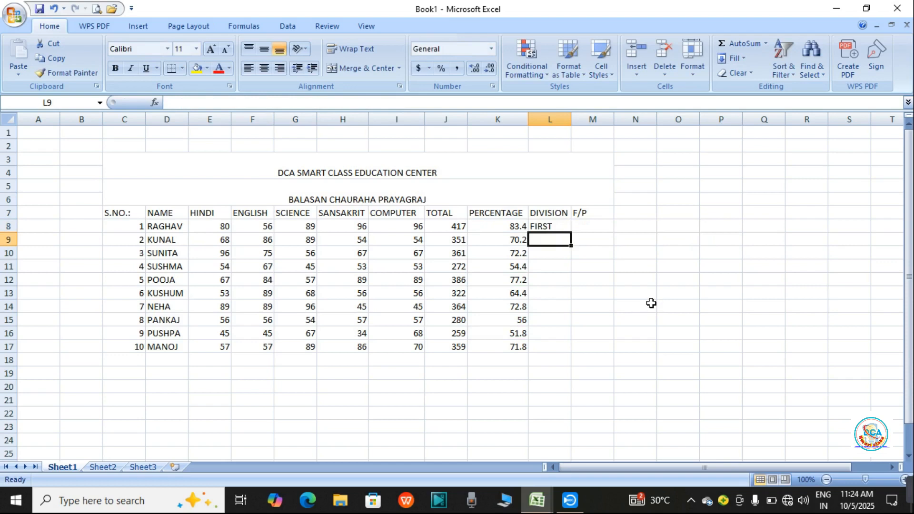
Fill the DIVISION formula from L8 down to L17 for all ten students.
{"action": "left_click", "coordinate": [695, 267]}
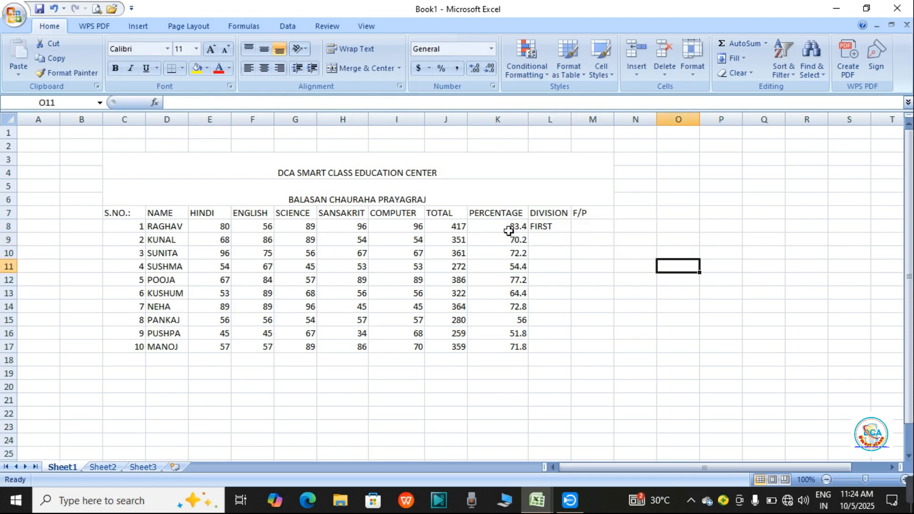
{"action": "left_click", "coordinate": [563, 227]}
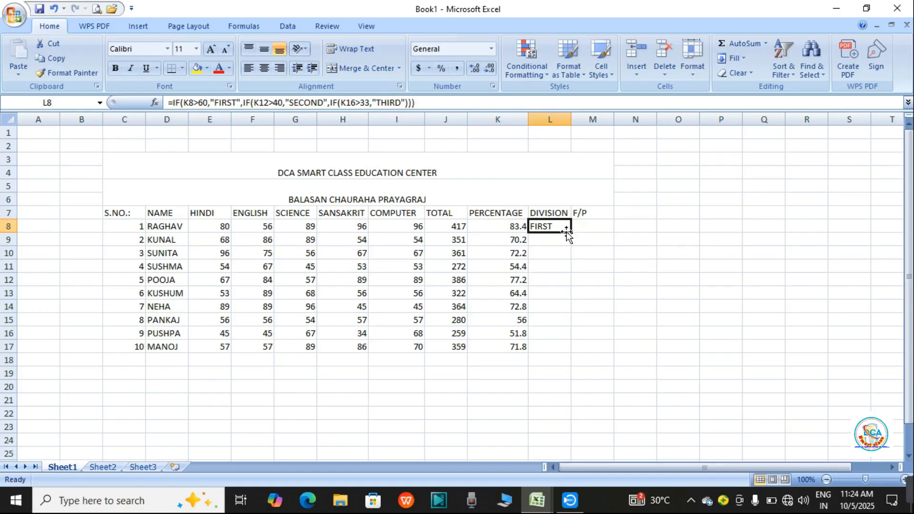
{"action": "left_click_drag", "start_coordinate": [575, 234], "coordinate": [591, 347]}
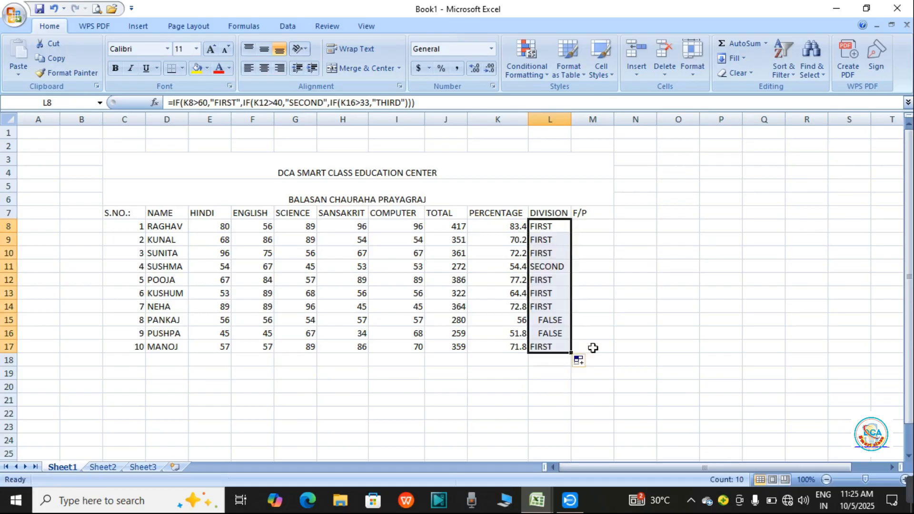
{"action": "left_click", "coordinate": [680, 304]}
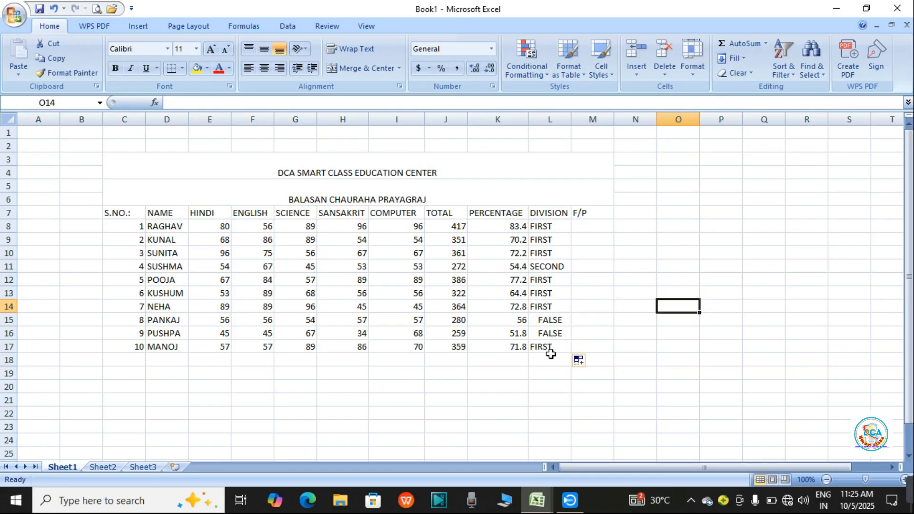
Begin the first student's F/P formula in M8 with an IF testing whether the percentage exceeds 60: =IF(K8>60,.
{"action": "left_click", "coordinate": [582, 229]}
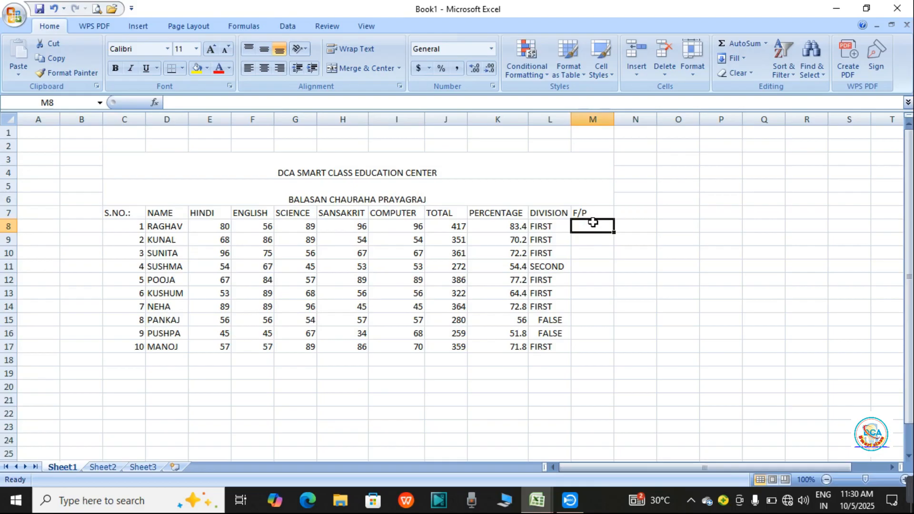
{"action": "type", "text": "="}
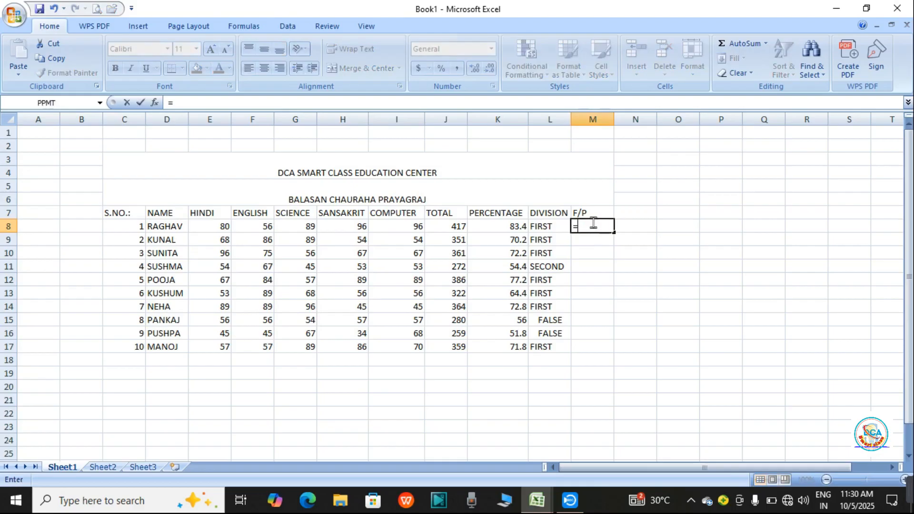
{"action": "type", "text": "I"}
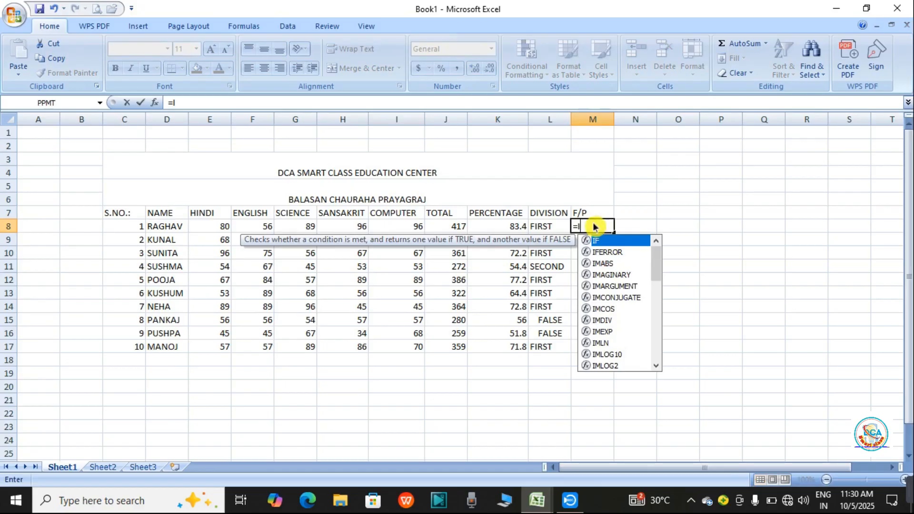
{"action": "type", "text": "F"}
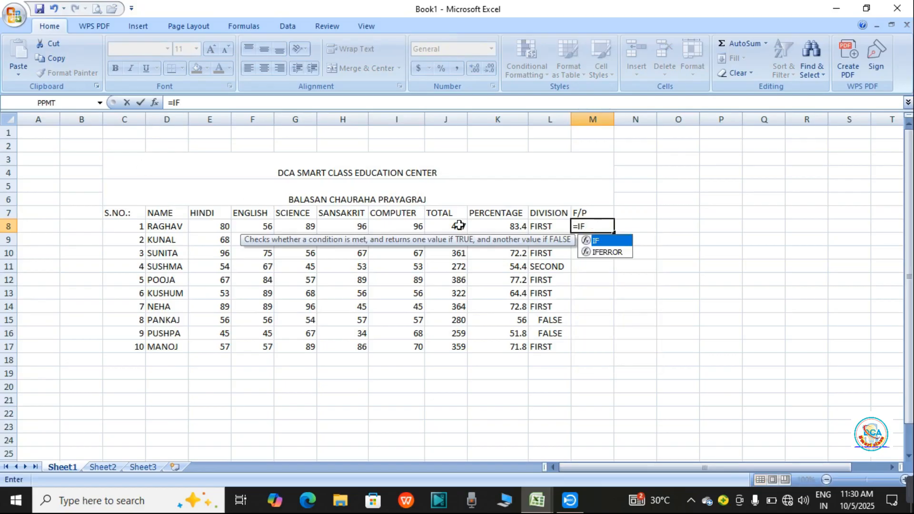
{"action": "double_click", "coordinate": [614, 243]}
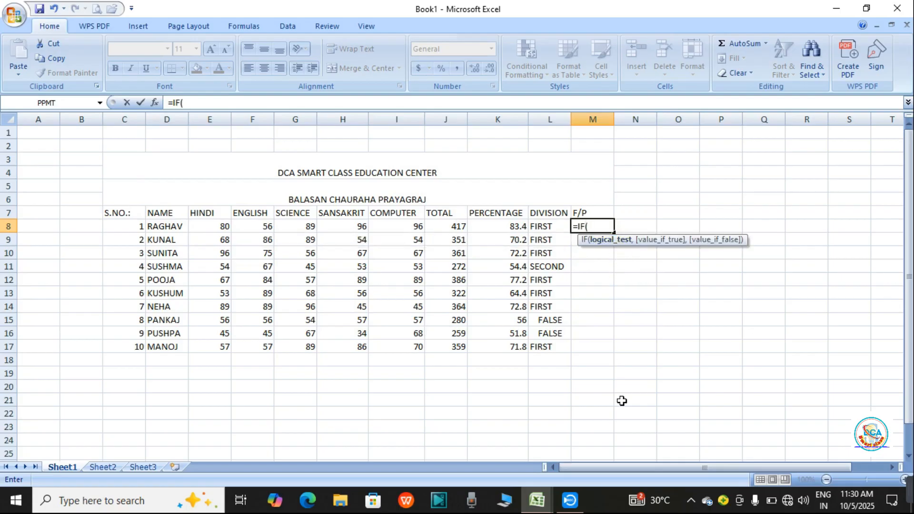
{"action": "left_click", "coordinate": [499, 224]}
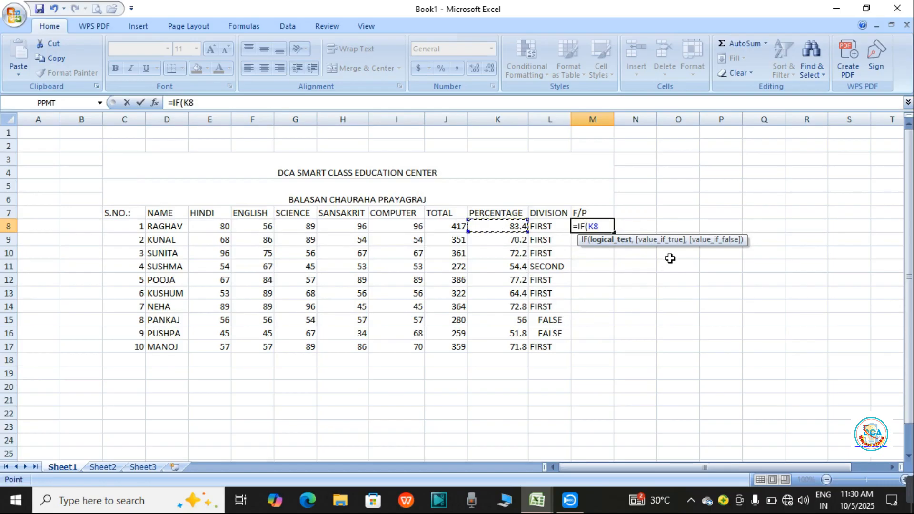
{"action": "type", "text": ">"}
{"action": "type", "text": "60"}
{"action": "type", "text": ","}
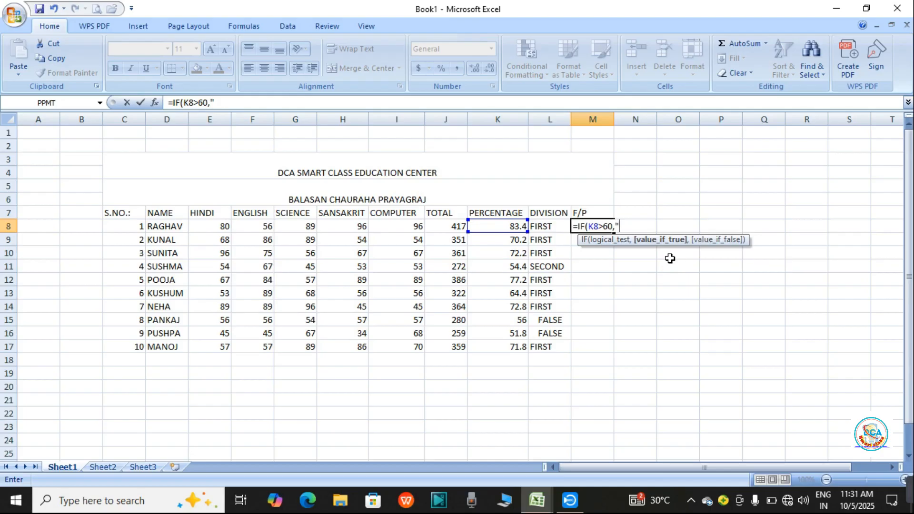
Complete the M8 formula with the results "PASS" and "FAIL" so it reads =IF(K8>60,"PASS","FAIL"), and enter it.
{"action": "type", "text": "ASS\""}
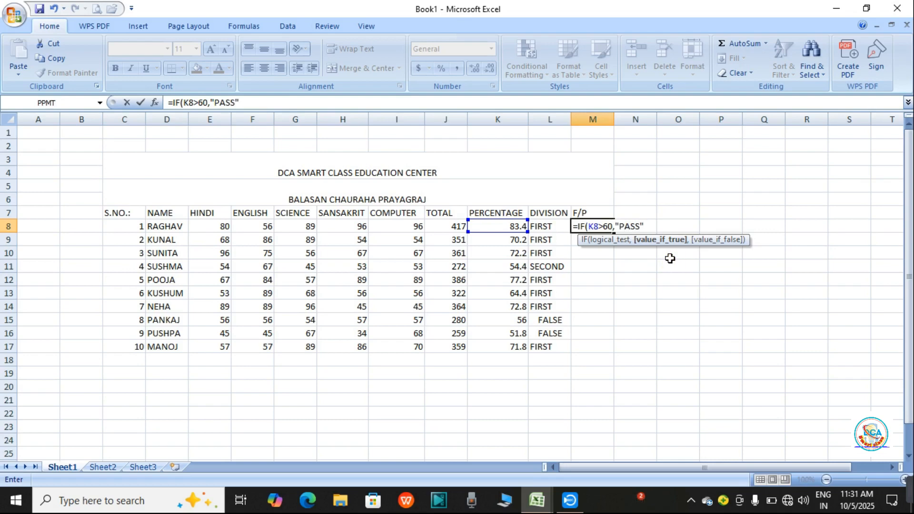
{"action": "type", "text": ","}
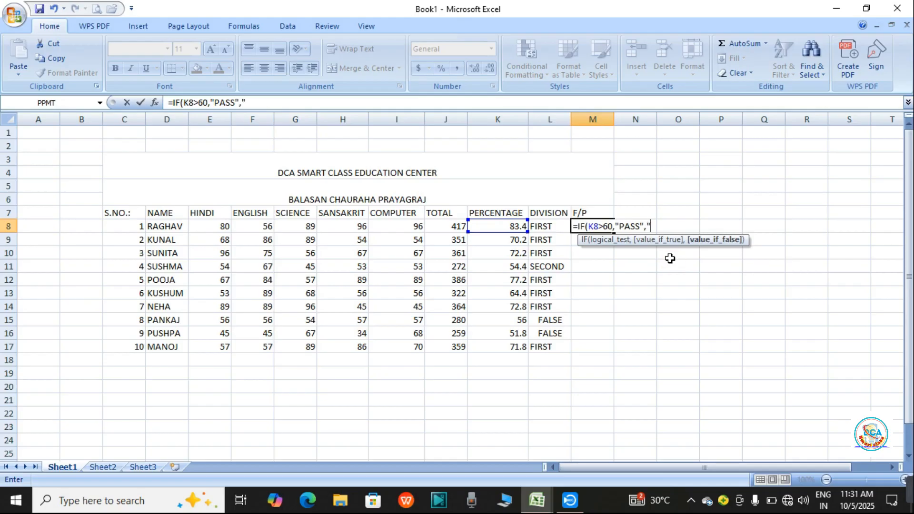
{"action": "type", "text": "IL"}
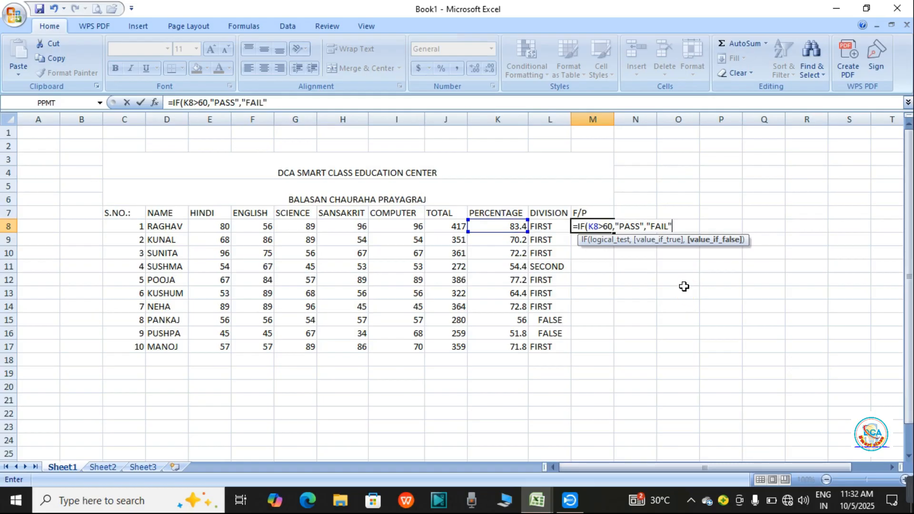
{"action": "type", "text": ")"}
{"action": "key", "text": "Return"}
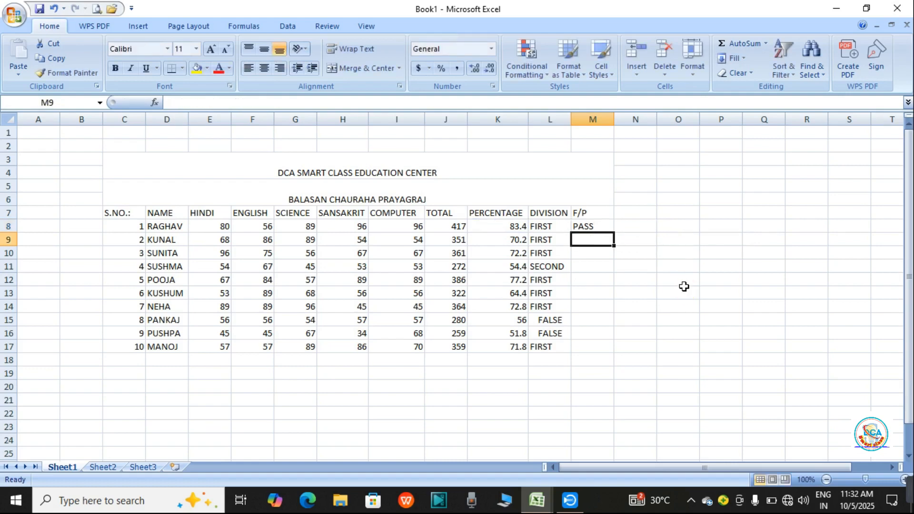
Fill the F/P formula from M8 down to M17 for the remaining students.
{"action": "left_click", "coordinate": [584, 225]}
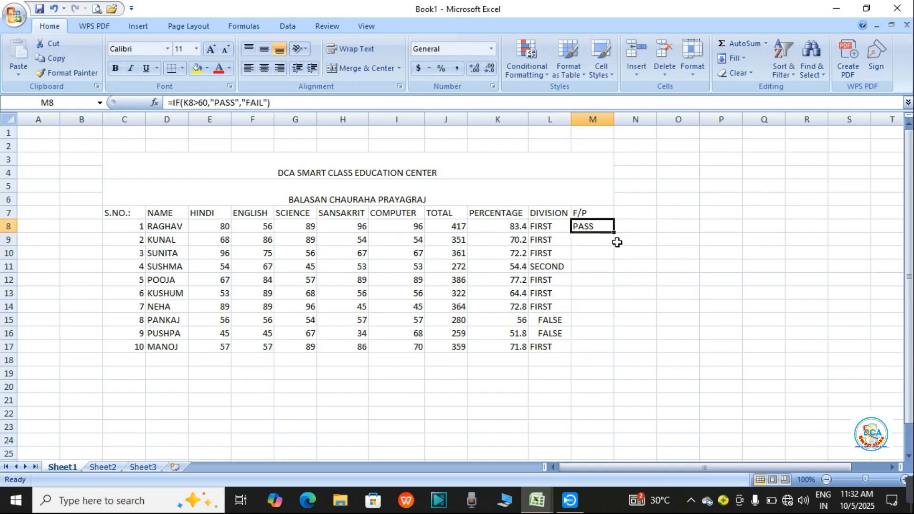
{"action": "left_click_drag", "start_coordinate": [614, 234], "coordinate": [619, 362]}
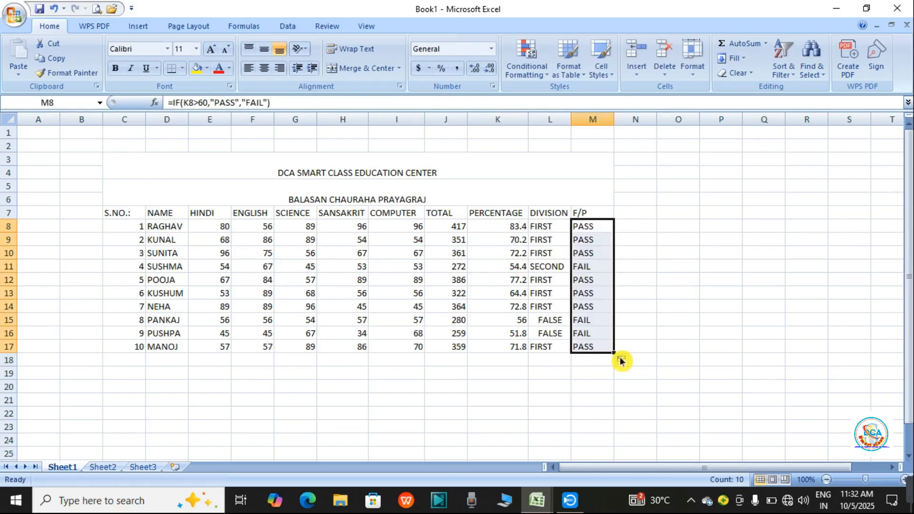
{"action": "left_click", "coordinate": [704, 306]}
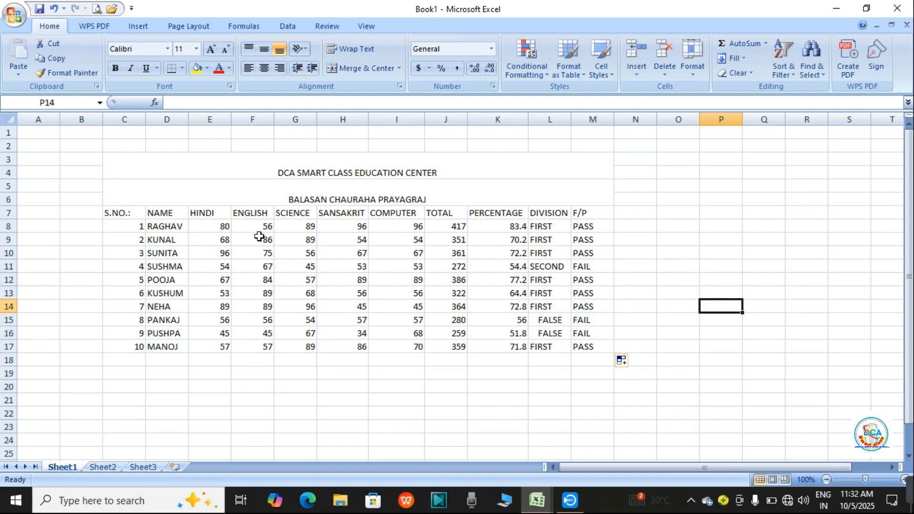
Center the marksheet table C7:M17 horizontally and align it vertically to the middle of the cells.
{"action": "left_click_drag", "start_coordinate": [123, 214], "coordinate": [599, 339]}
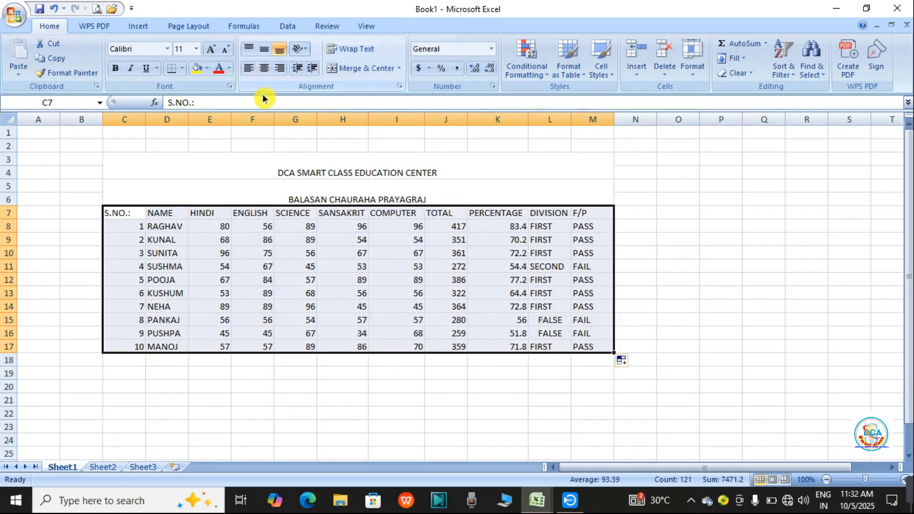
{"action": "left_click", "coordinate": [264, 72]}
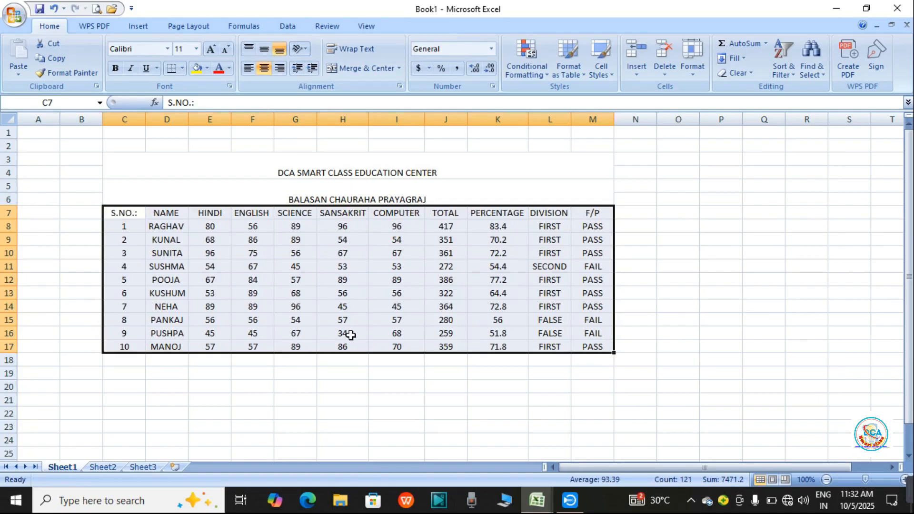
{"action": "left_click", "coordinate": [269, 50]}
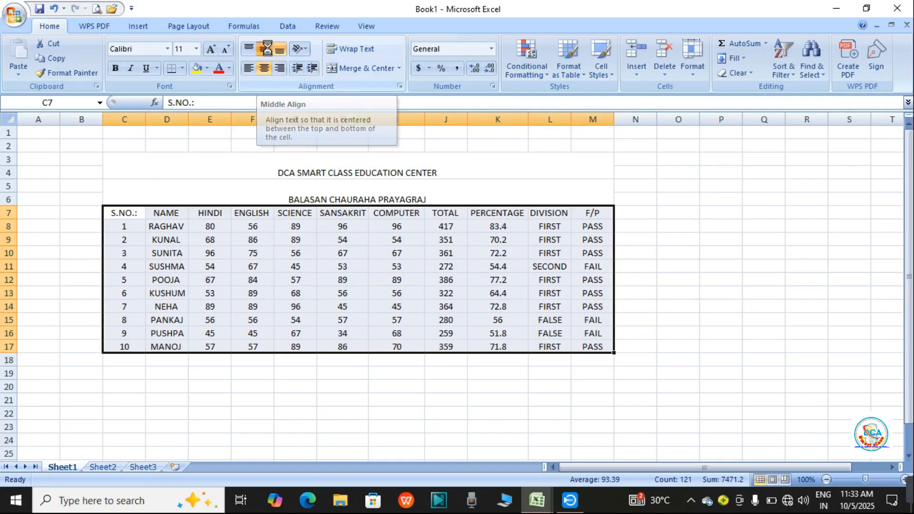
{"action": "left_click", "coordinate": [734, 204]}
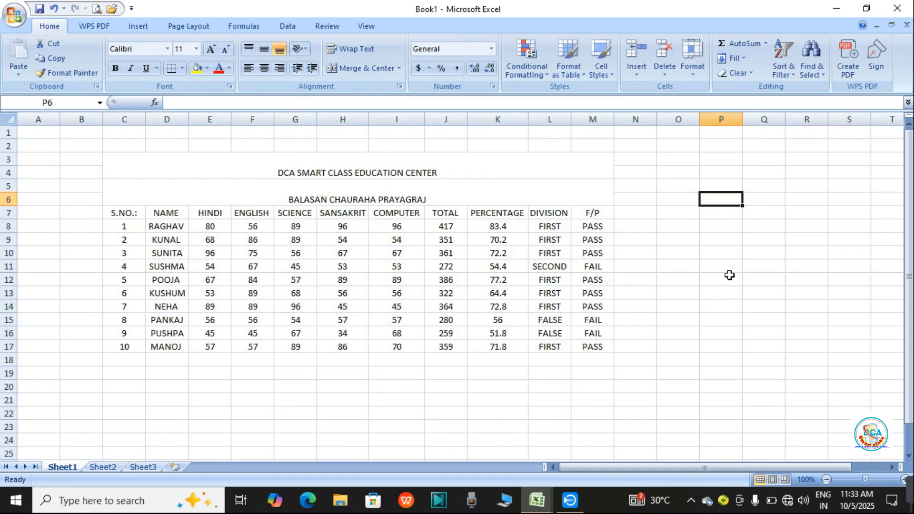
{"action": "left_click", "coordinate": [479, 165]}
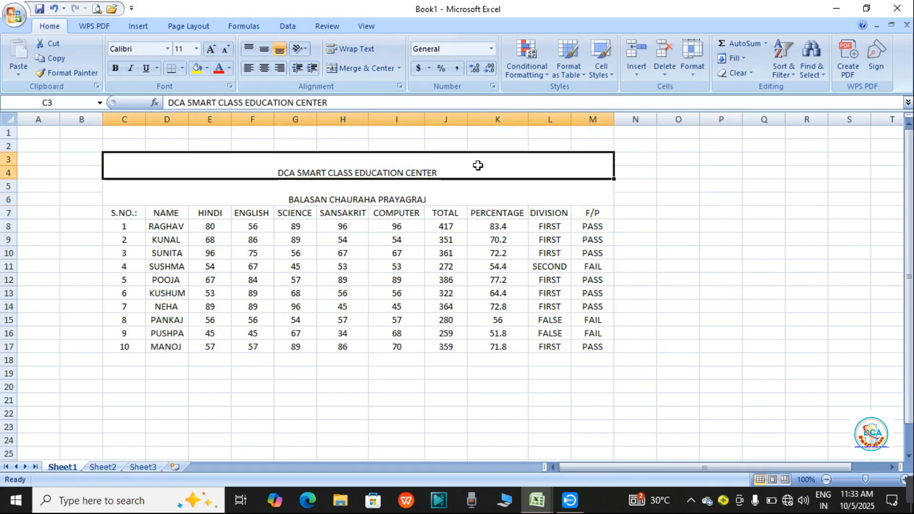
{"action": "left_click", "coordinate": [744, 240]}
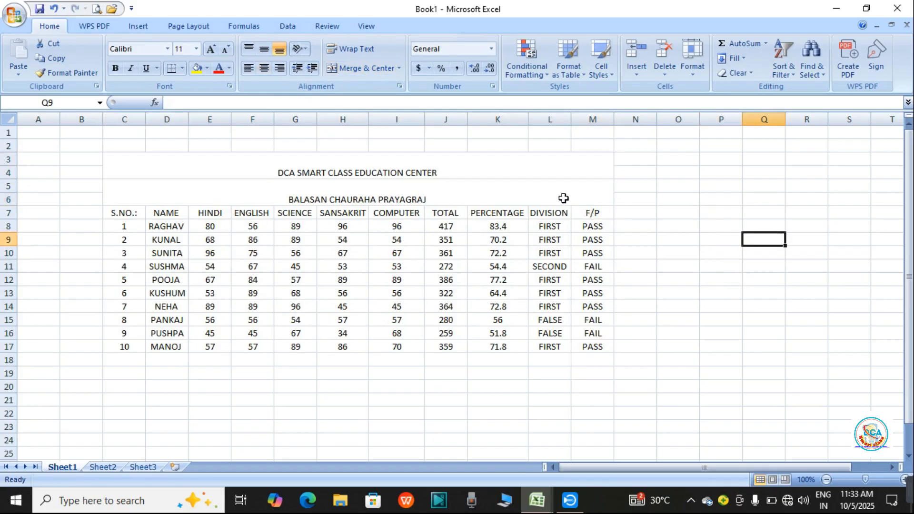
{"action": "left_click", "coordinate": [459, 173]}
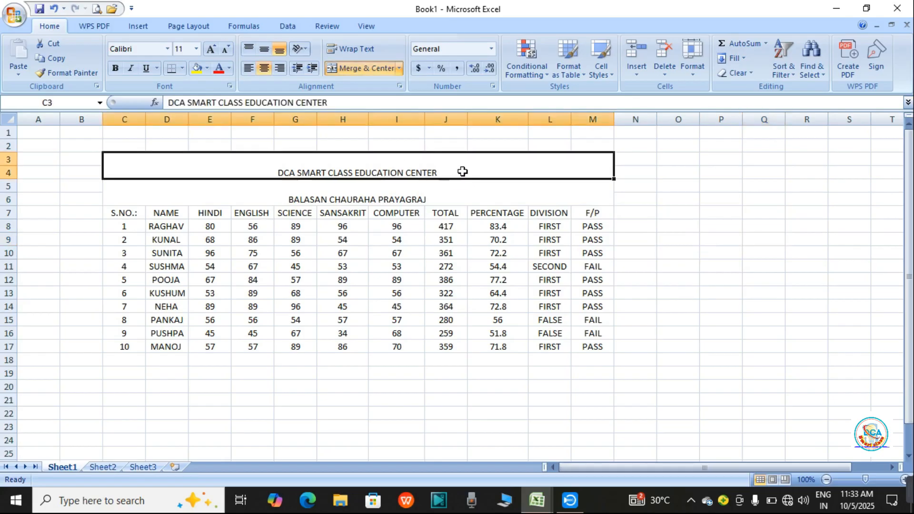
{"action": "double_click", "coordinate": [463, 171]}
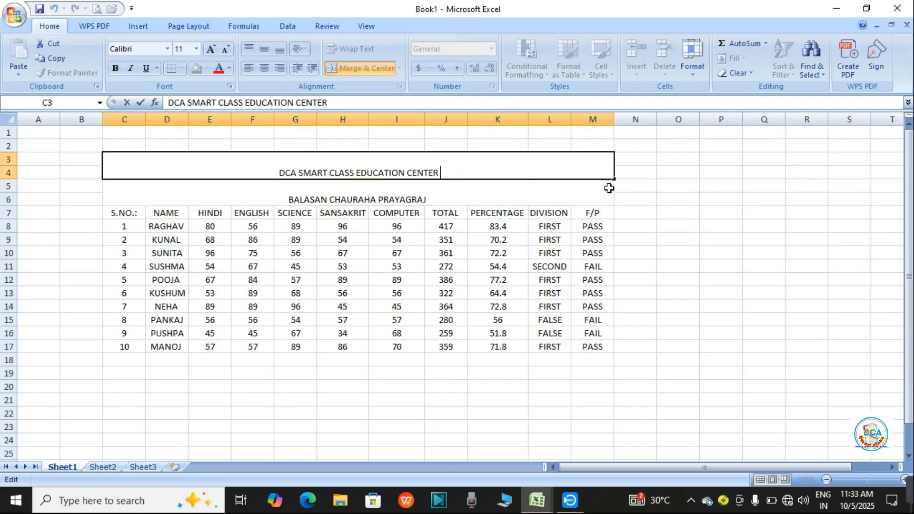
{"action": "left_click", "coordinate": [691, 162]}
Format the DCA SMART CLASS EDUCATION CENTER title as 28-point Algerian and middle-align it vertically.
{"action": "left_click", "coordinate": [491, 170]}
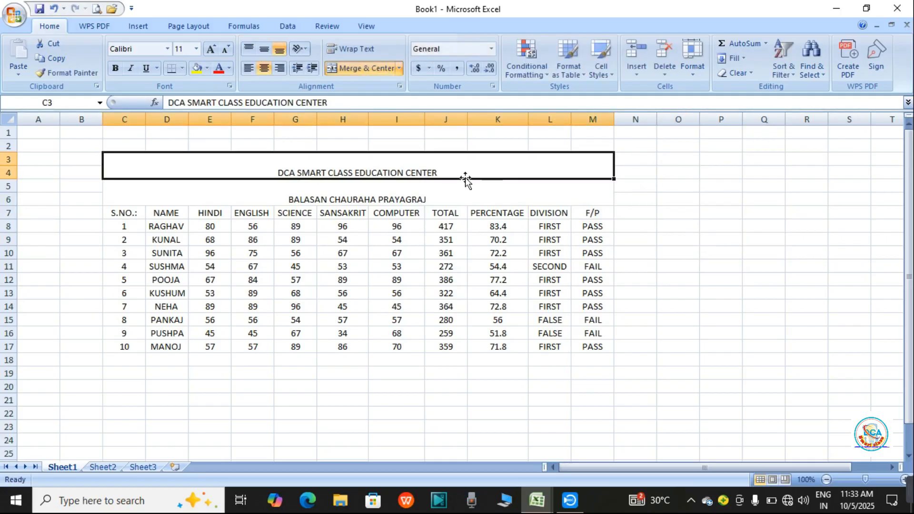
{"action": "left_click", "coordinate": [195, 49]}
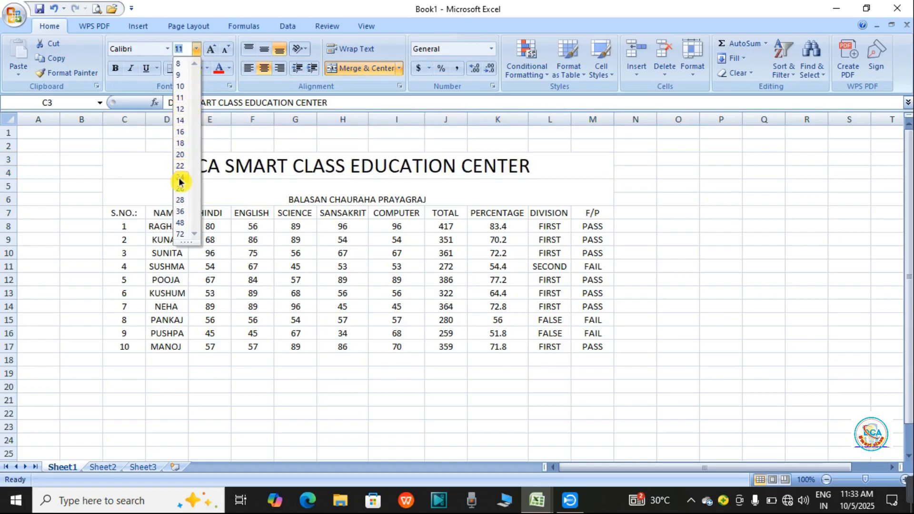
{"action": "left_click", "coordinate": [180, 205]}
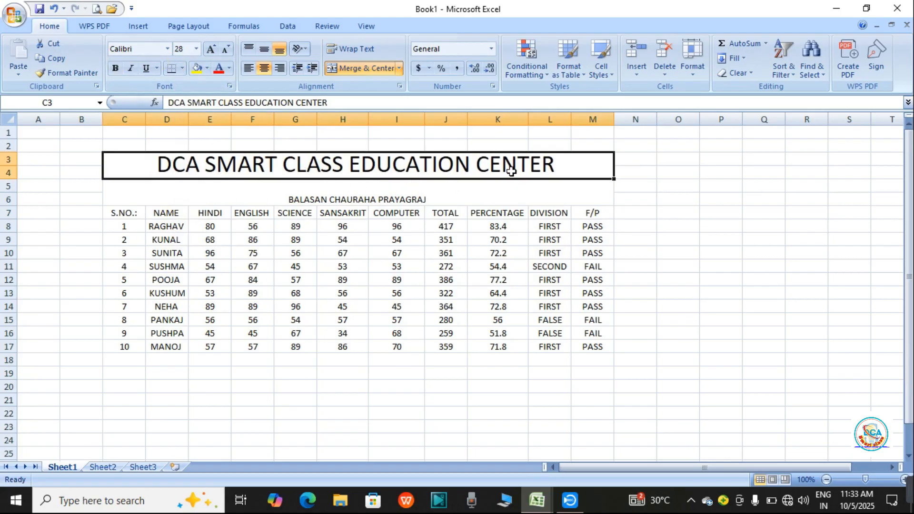
{"action": "left_click", "coordinate": [167, 49]}
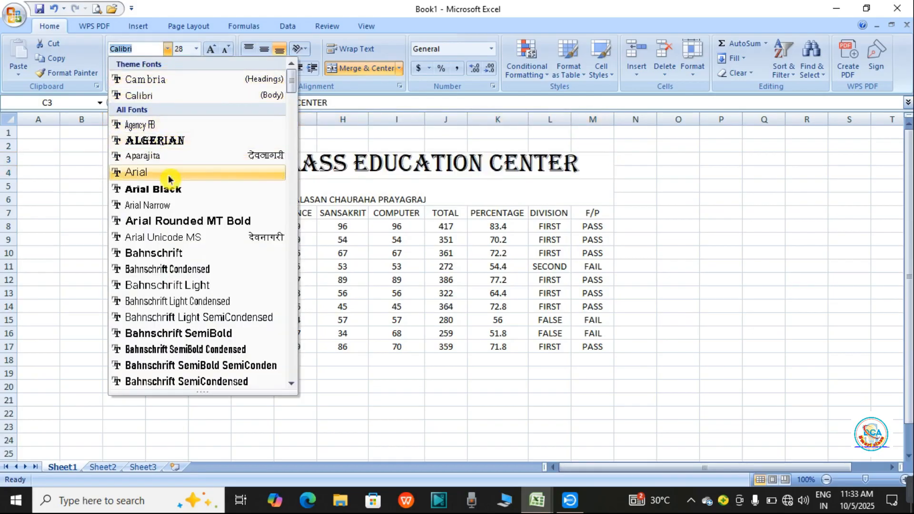
{"action": "left_click", "coordinate": [171, 140]}
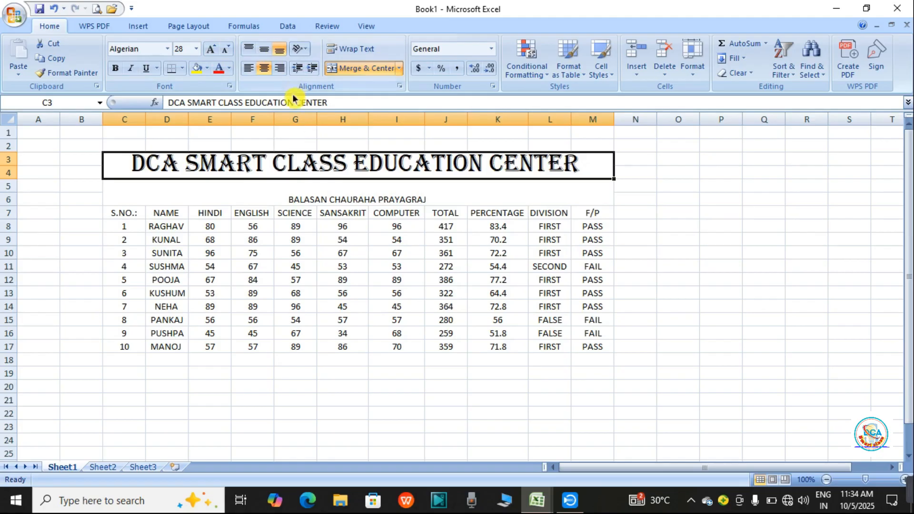
{"action": "left_click", "coordinate": [264, 50]}
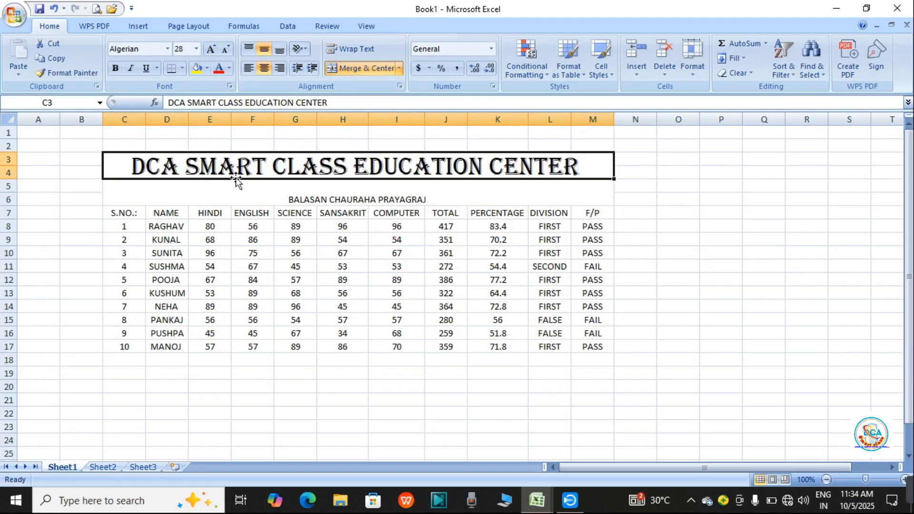
Fill the DCA SMART CLASS EDUCATION CENTER title cell with the standard yellow colour.
{"action": "left_click", "coordinate": [232, 69]}
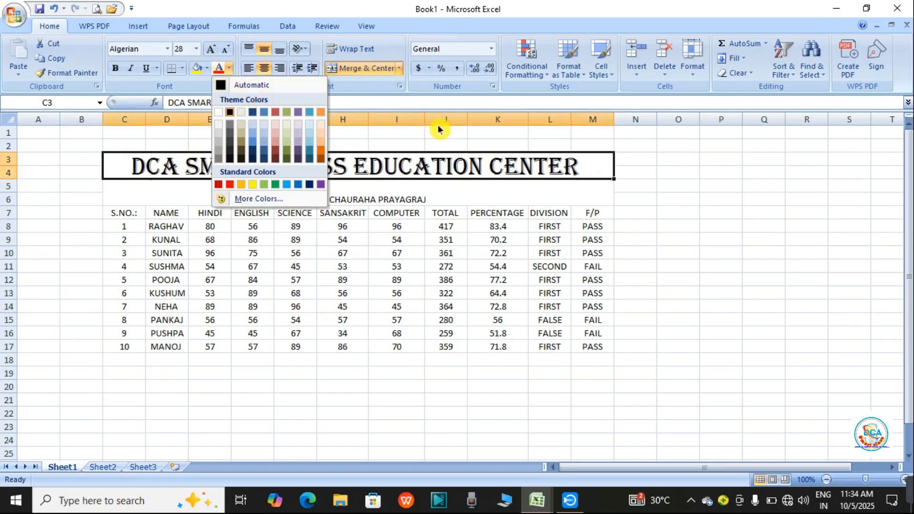
{"action": "left_click", "coordinate": [663, 156]}
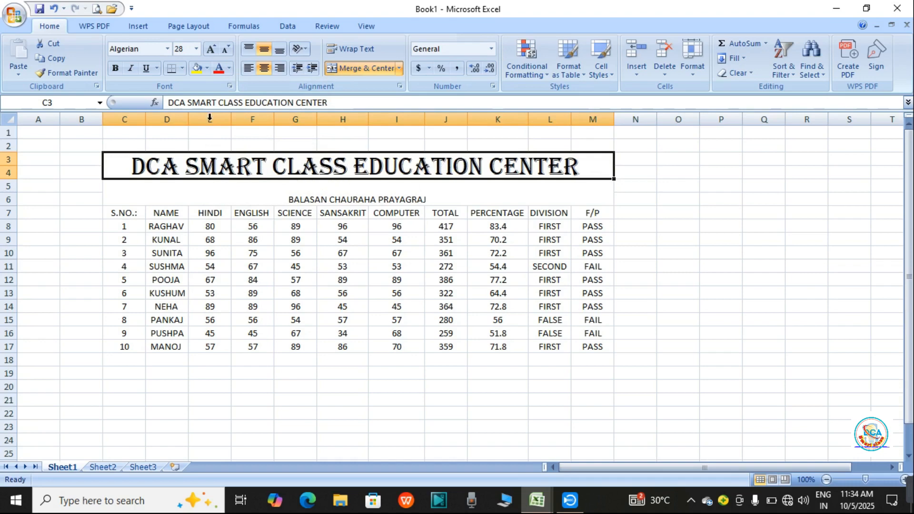
{"action": "left_click", "coordinate": [207, 68]}
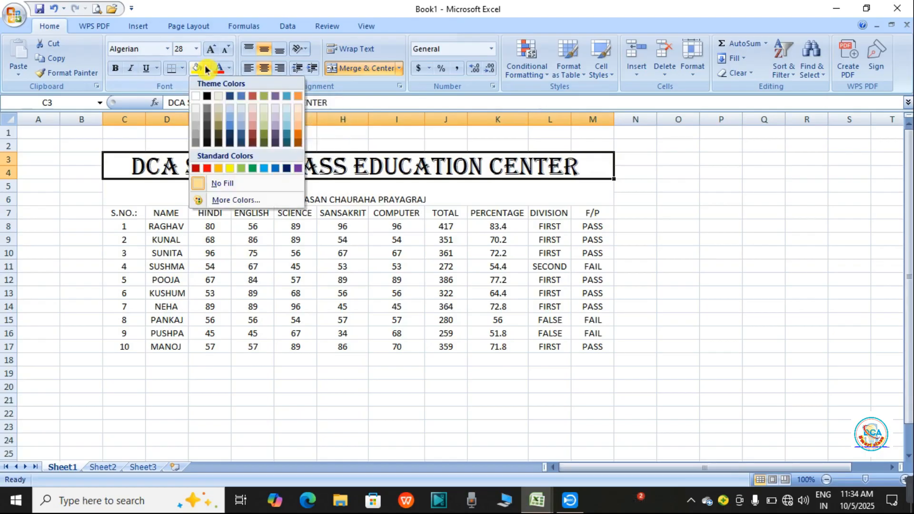
{"action": "left_click", "coordinate": [227, 168]}
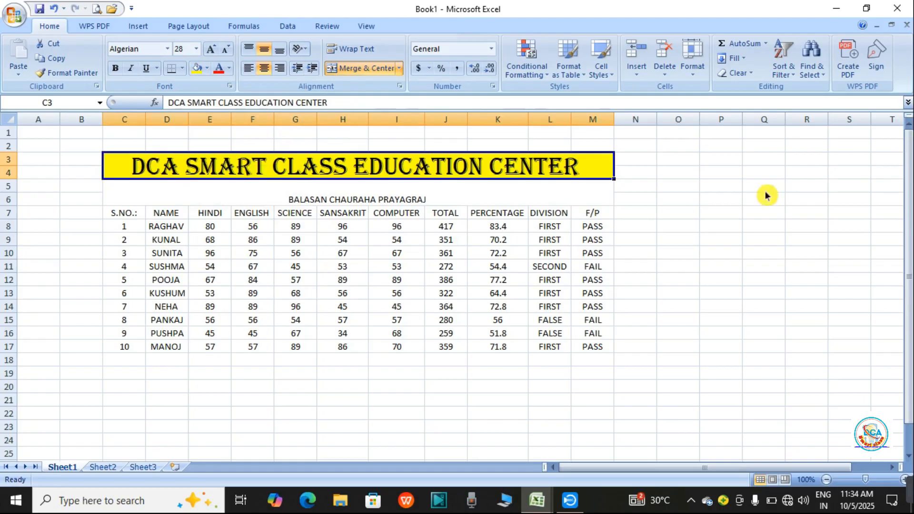
Set the BALASAN CHAURAHA PRAYAGRAJ subtitle to 16 points and align it vertically to the middle of its cell.
{"action": "left_click", "coordinate": [484, 190]}
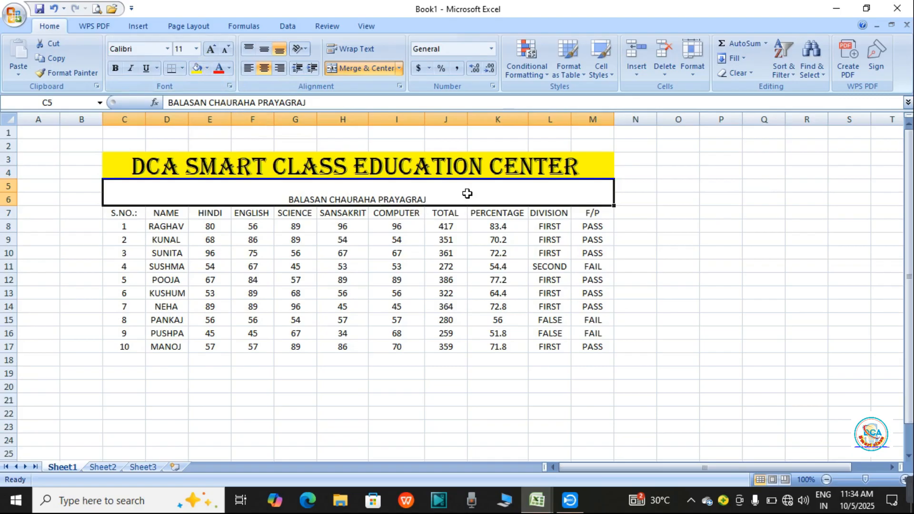
{"action": "left_click", "coordinate": [195, 49]}
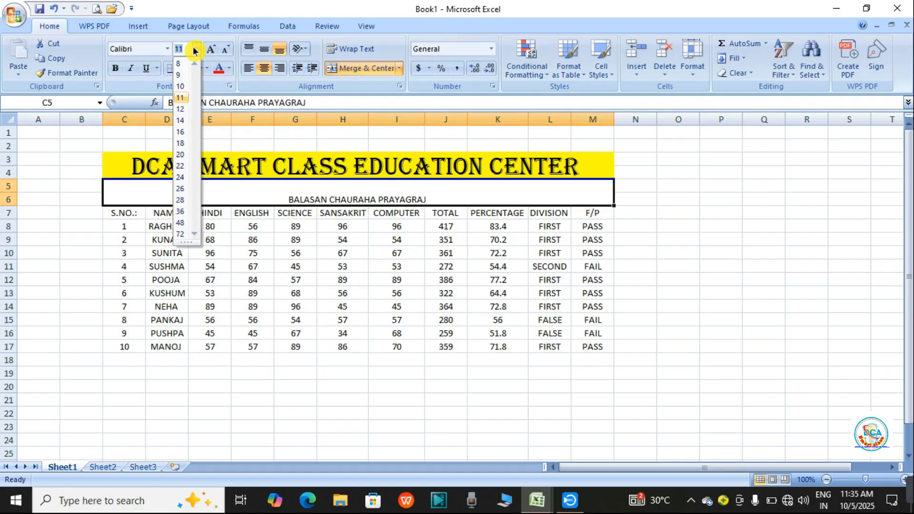
{"action": "left_click", "coordinate": [180, 132]}
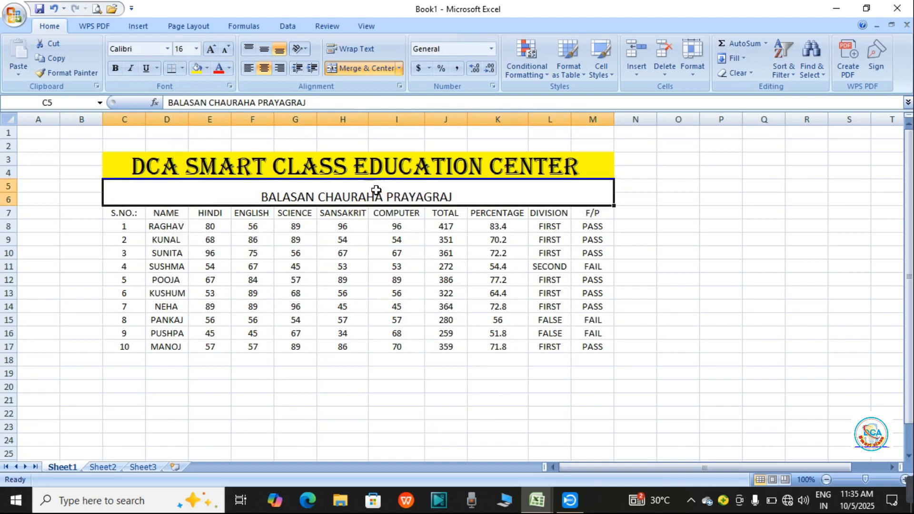
{"action": "left_click", "coordinate": [266, 51]}
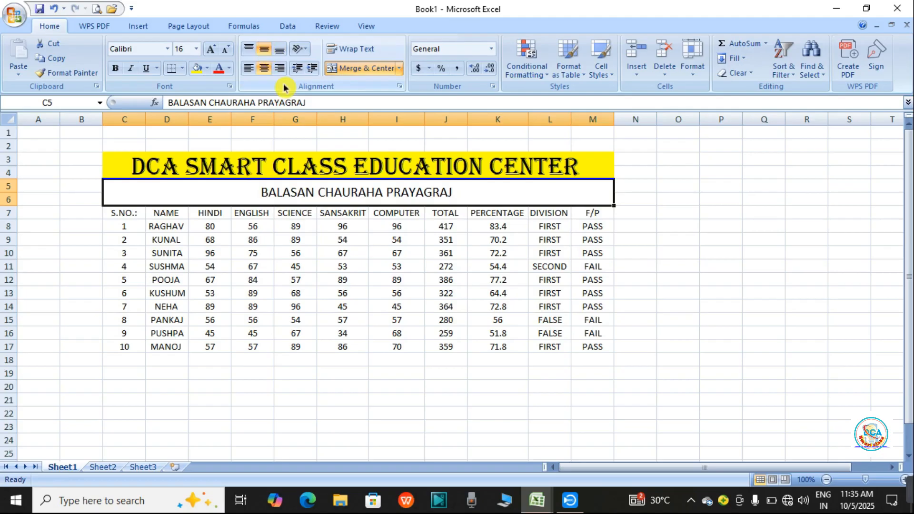
{"action": "left_click", "coordinate": [645, 196]}
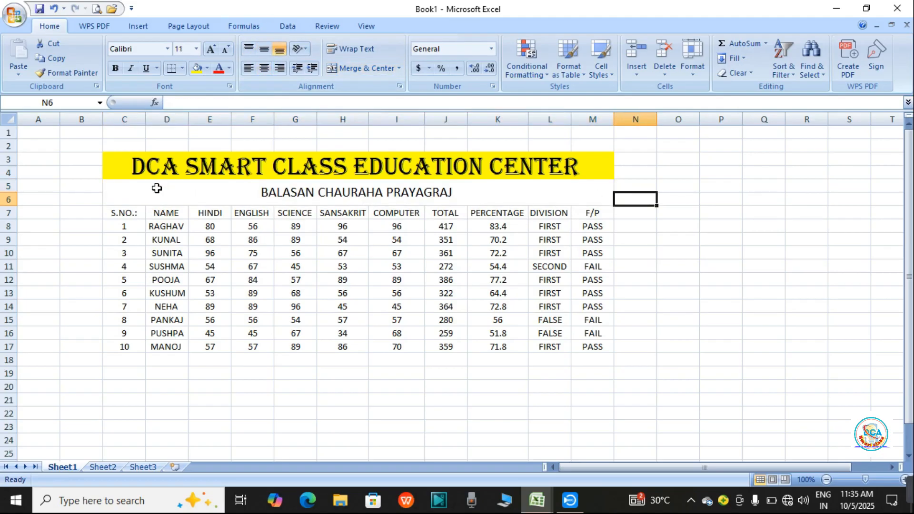
Reduce the height of row 6 to make the BALASAN CHAURAHA PRAYAGRAJ subtitle band slimmer.
{"action": "left_click", "coordinate": [238, 193]}
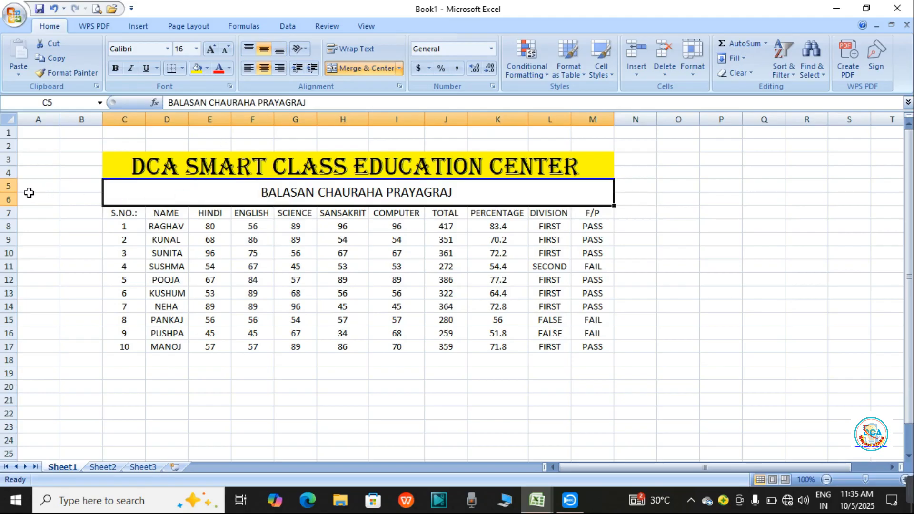
{"action": "left_click", "coordinate": [714, 233]}
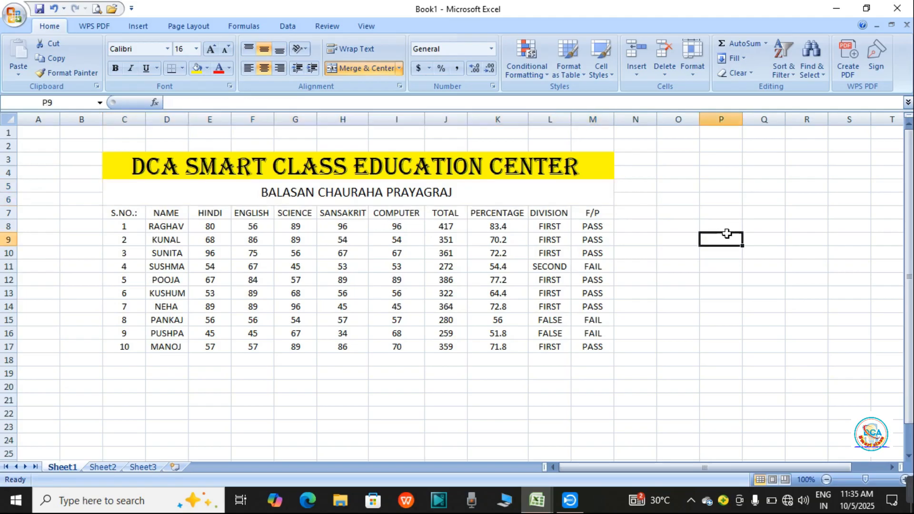
{"action": "left_click", "coordinate": [501, 191]}
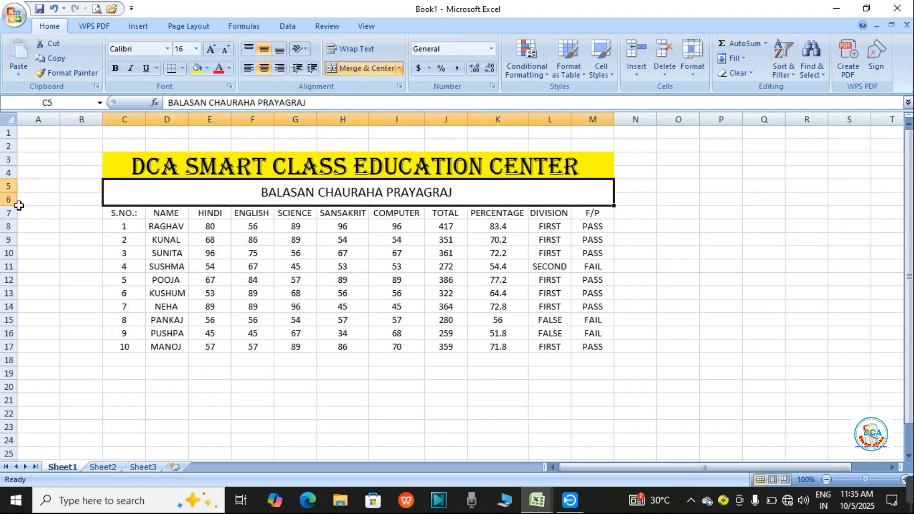
{"action": "left_click_drag", "start_coordinate": [9, 205], "coordinate": [11, 199]}
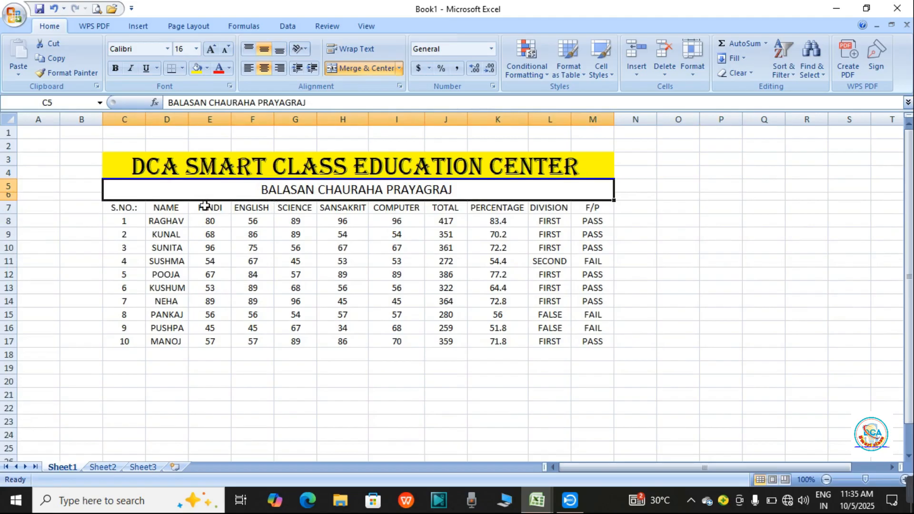
{"action": "left_click", "coordinate": [723, 222]}
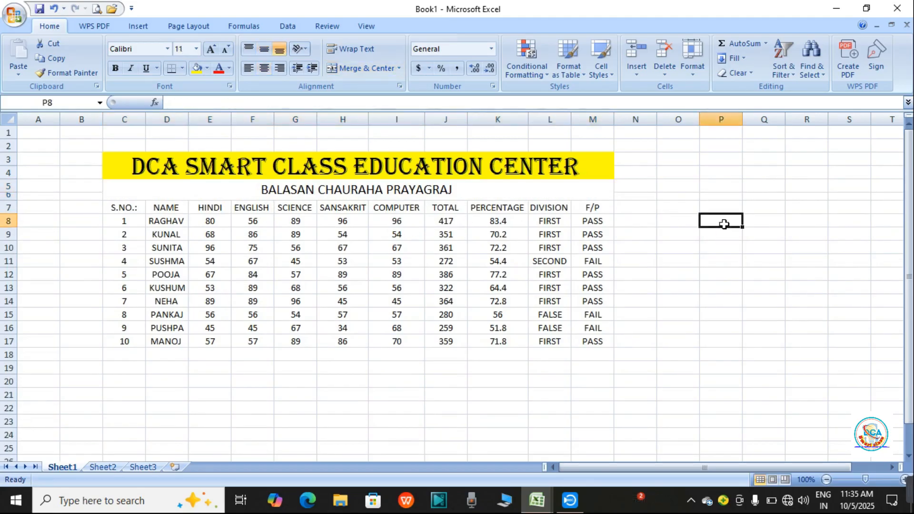
Colour the BALASAN CHAURAHA PRAYAGRAJ subtitle text red and fill its cell with a soft blue theme colour.
{"action": "left_click", "coordinate": [473, 186]}
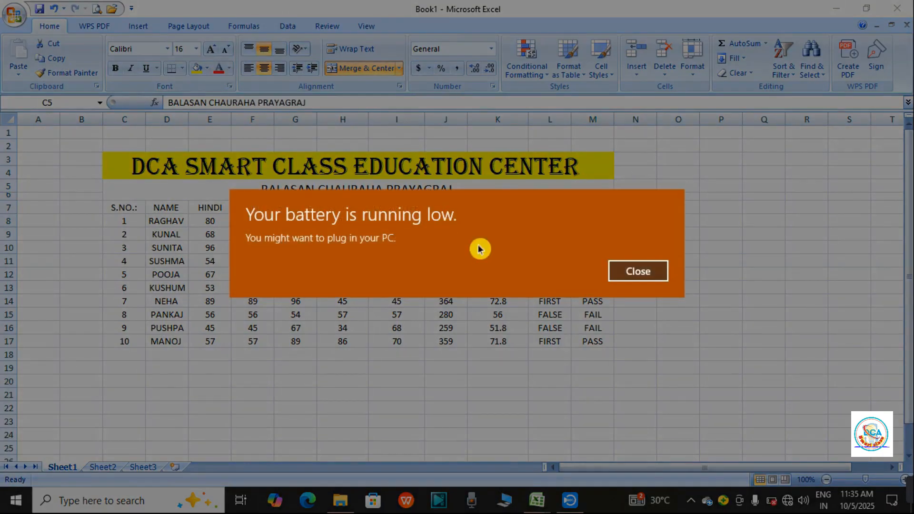
{"action": "left_click", "coordinate": [627, 274]}
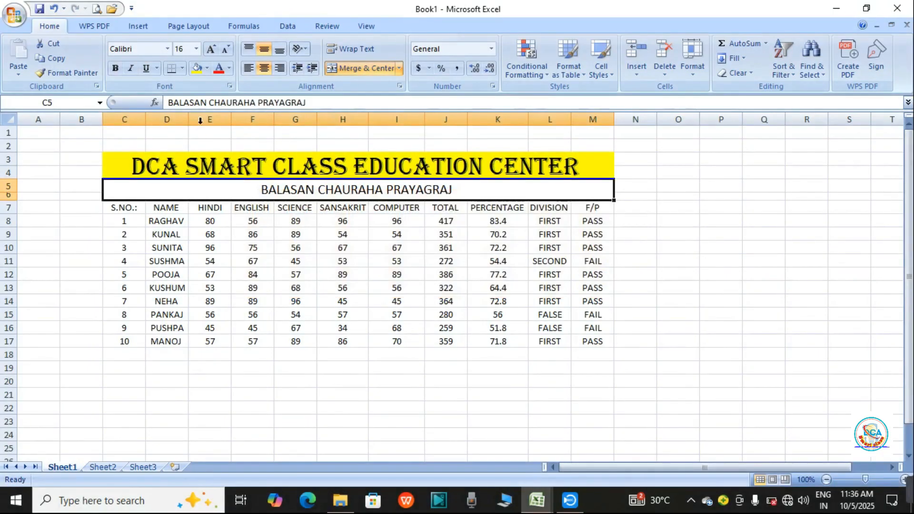
{"action": "left_click", "coordinate": [219, 70]}
{"action": "left_click", "coordinate": [207, 68]}
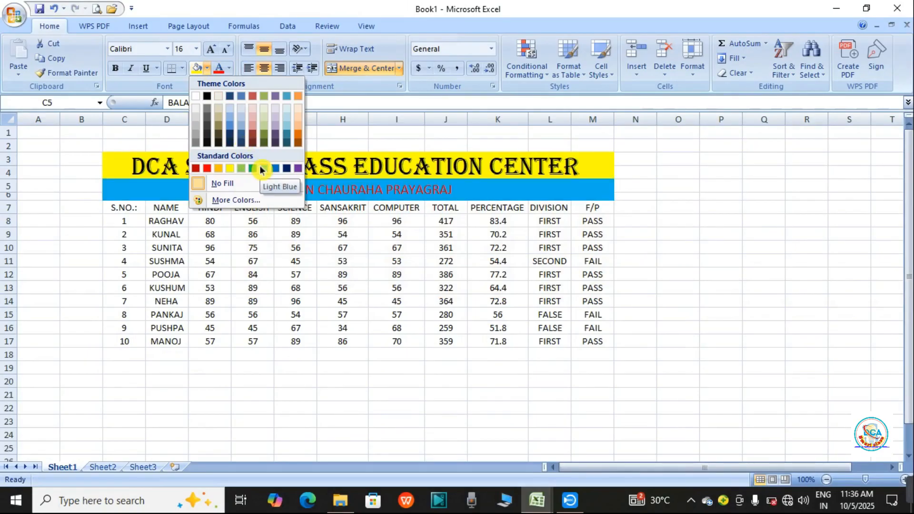
{"action": "left_click", "coordinate": [233, 119]}
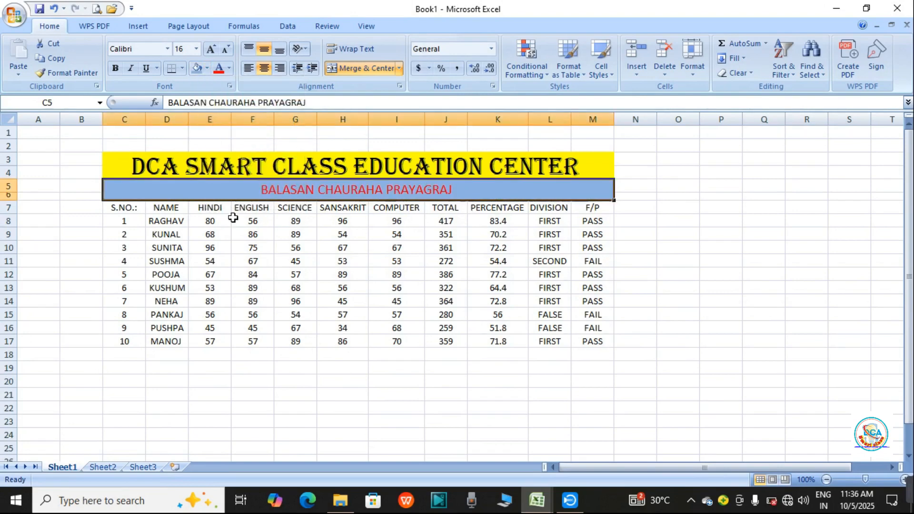
{"action": "left_click", "coordinate": [702, 272]}
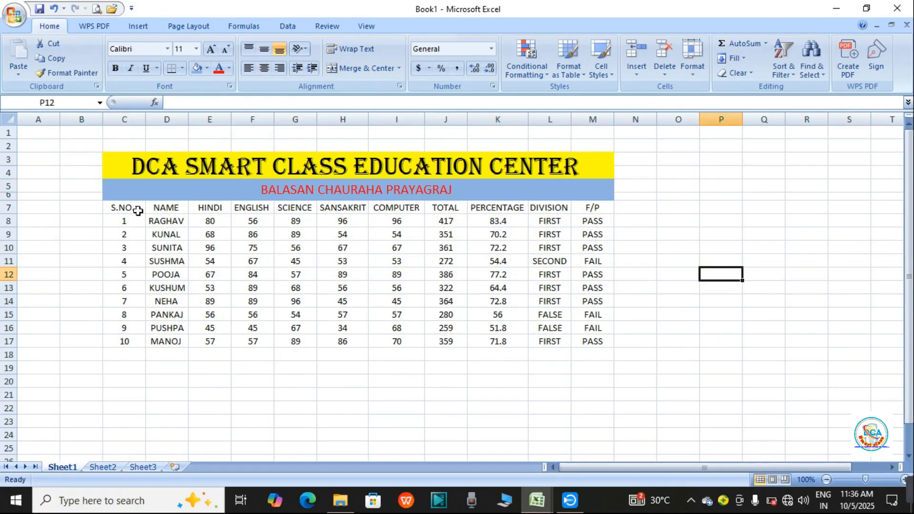
Fill the table header row C7:M7, from S.NO. to F/P, with the standard green colour.
{"action": "left_click_drag", "start_coordinate": [124, 208], "coordinate": [591, 208]}
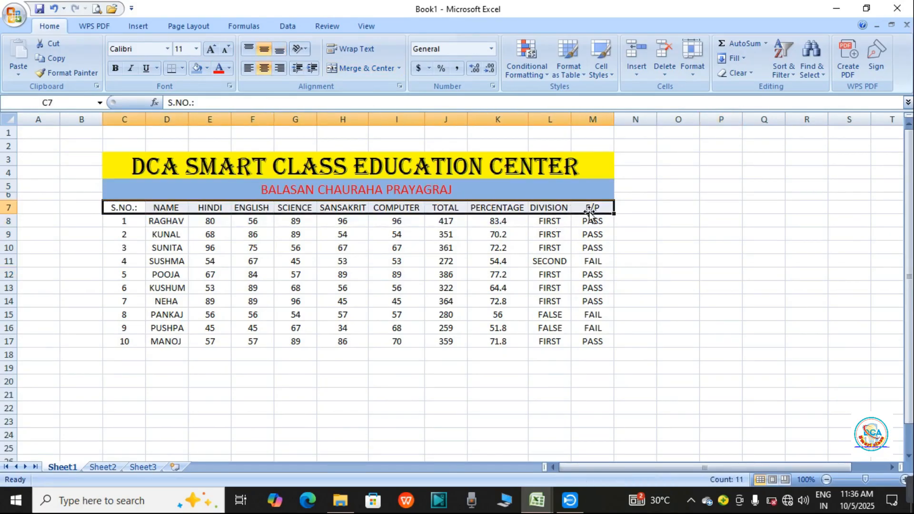
{"action": "left_click", "coordinate": [208, 71]}
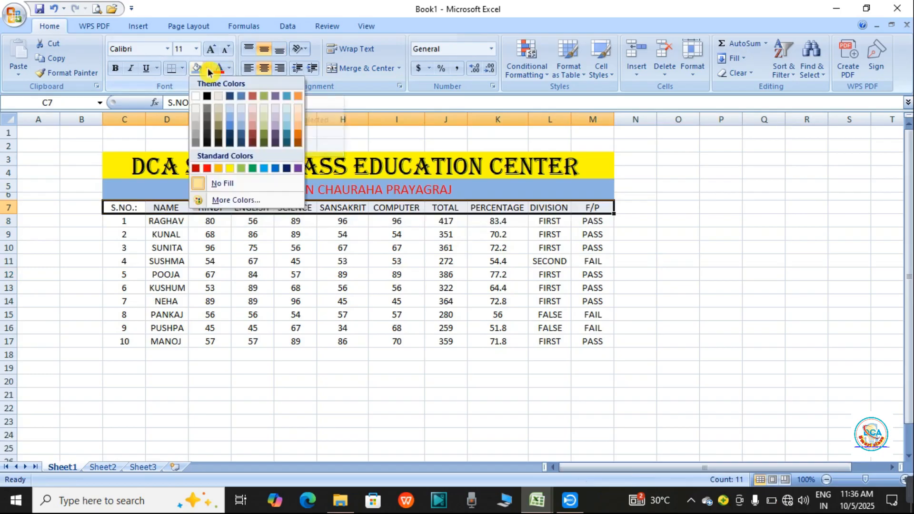
{"action": "left_click", "coordinate": [252, 168]}
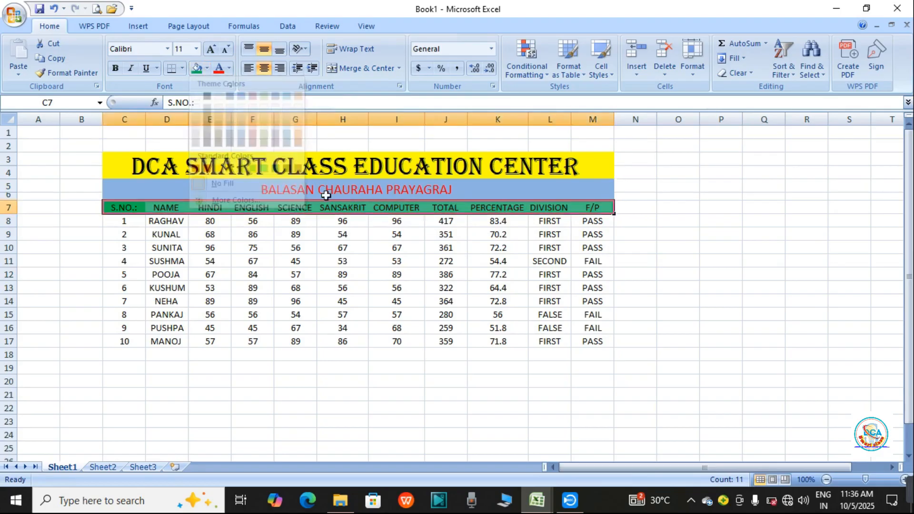
{"action": "left_click", "coordinate": [771, 261]}
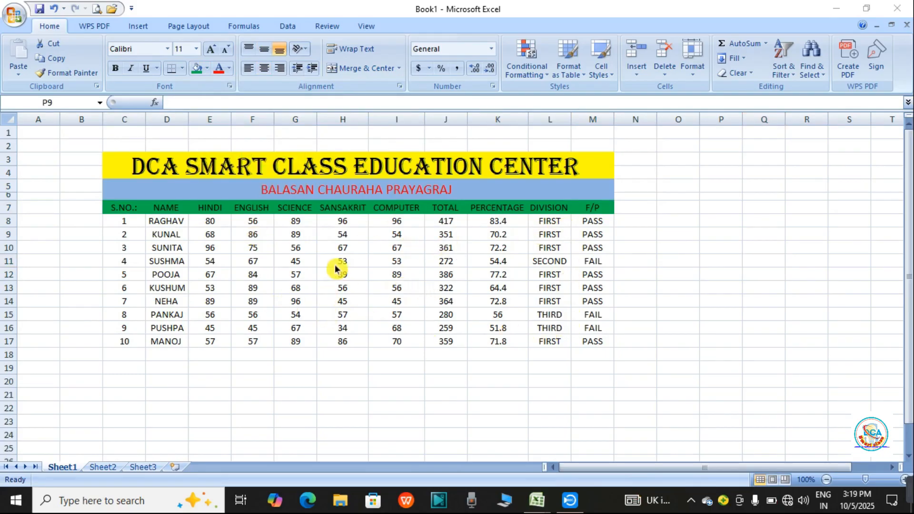
Fill the student data range C8:M17 with the theme colour Blue, Accent 1, Lighter 80%.
{"action": "left_click", "coordinate": [111, 222]}
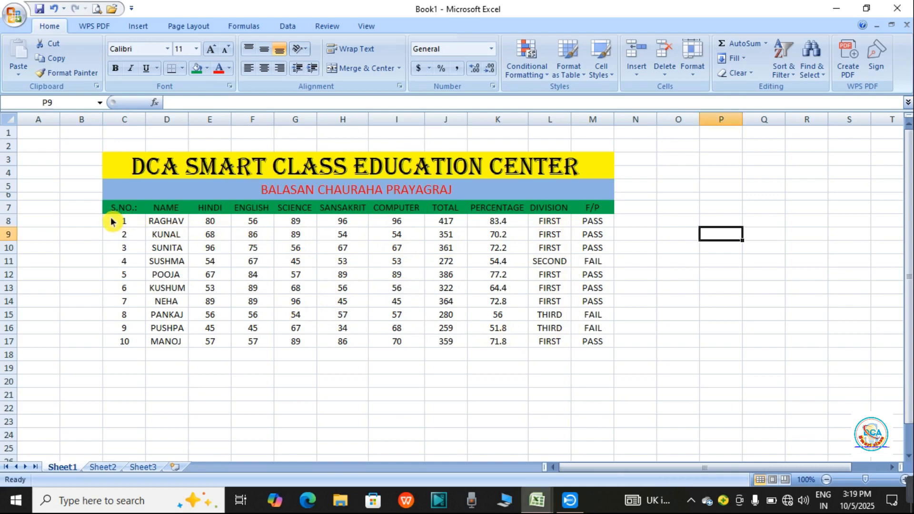
{"action": "left_click", "coordinate": [123, 222]}
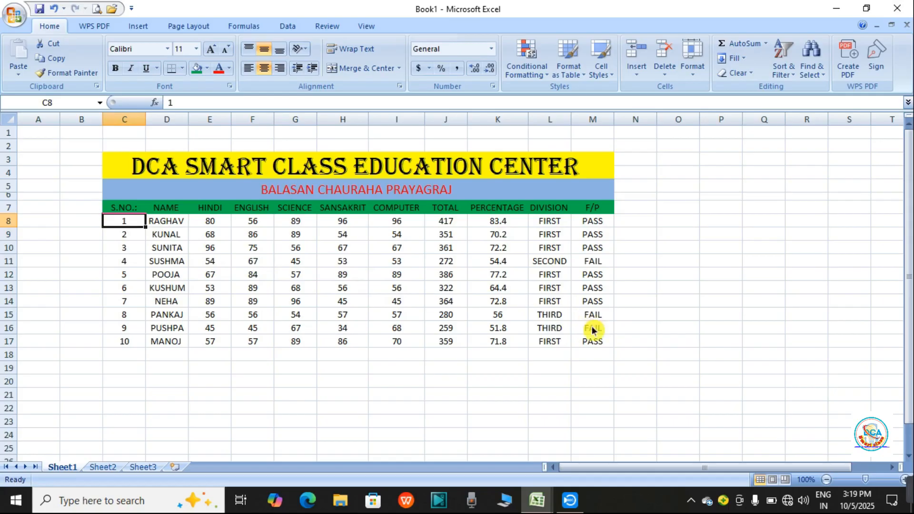
{"action": "left_click", "coordinate": [592, 347], "text": "shift"}
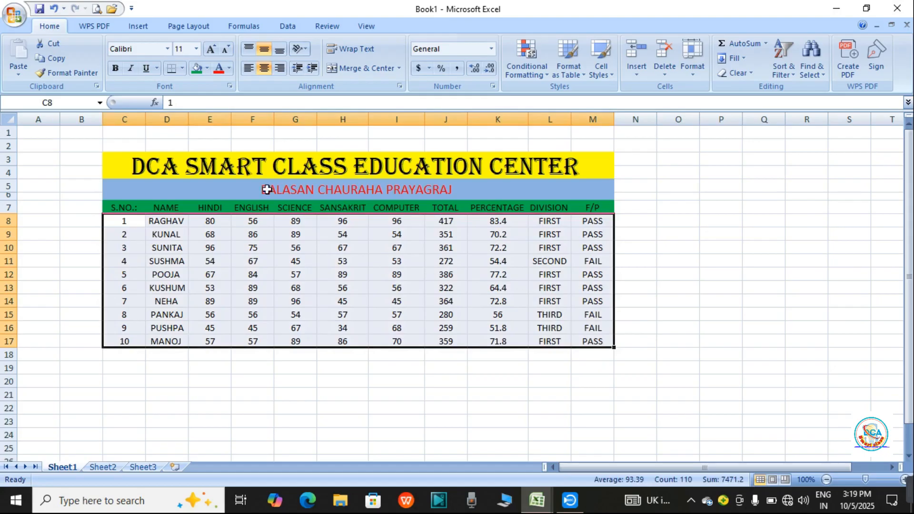
{"action": "left_click", "coordinate": [207, 68]}
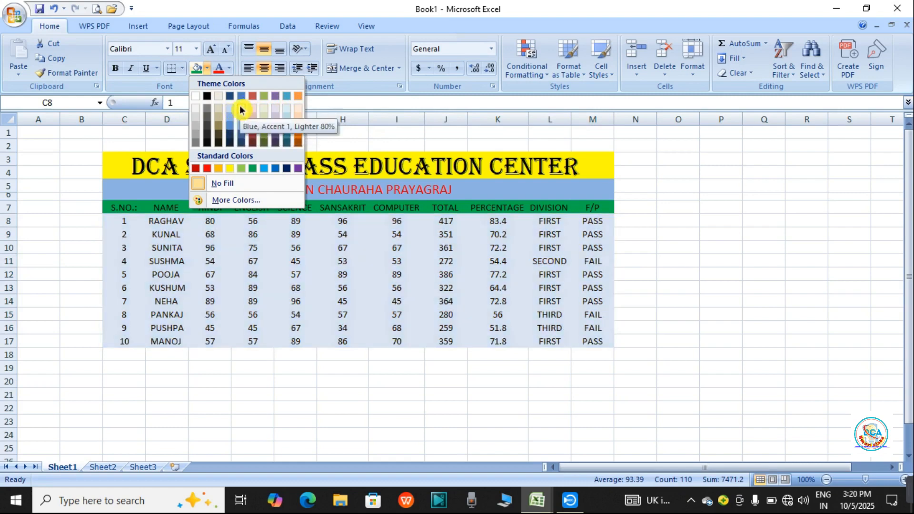
{"action": "left_click", "coordinate": [241, 110]}
{"action": "left_click", "coordinate": [676, 185]}
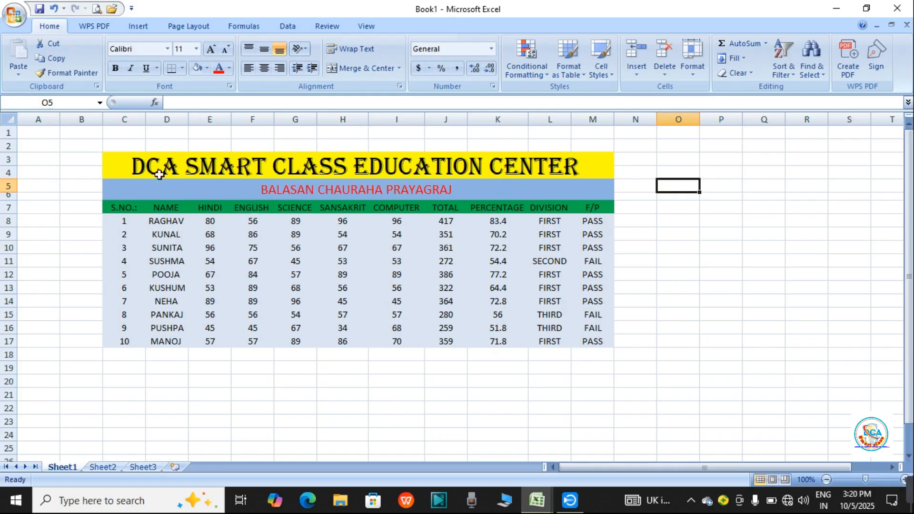
Apply All Borders to the whole marksheet C3:M17, including both titles.
{"action": "left_click", "coordinate": [107, 166]}
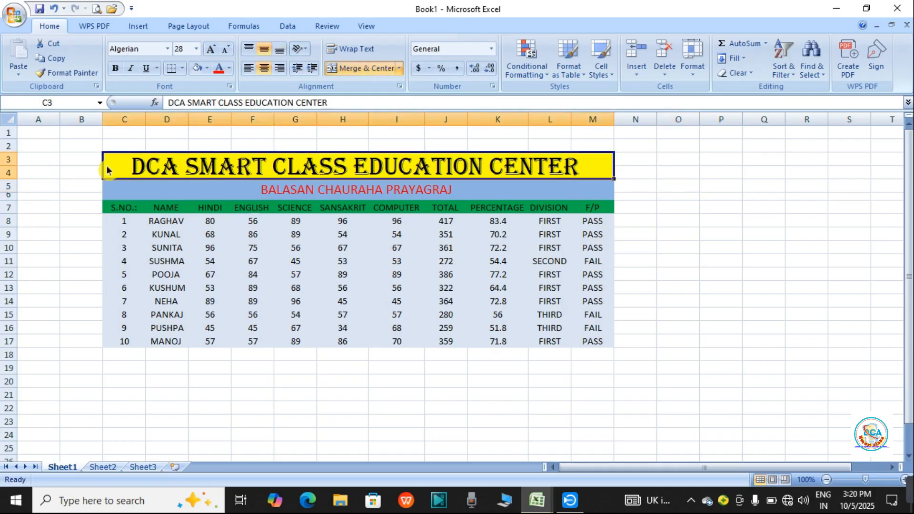
{"action": "key", "text": "ctrl+a"}
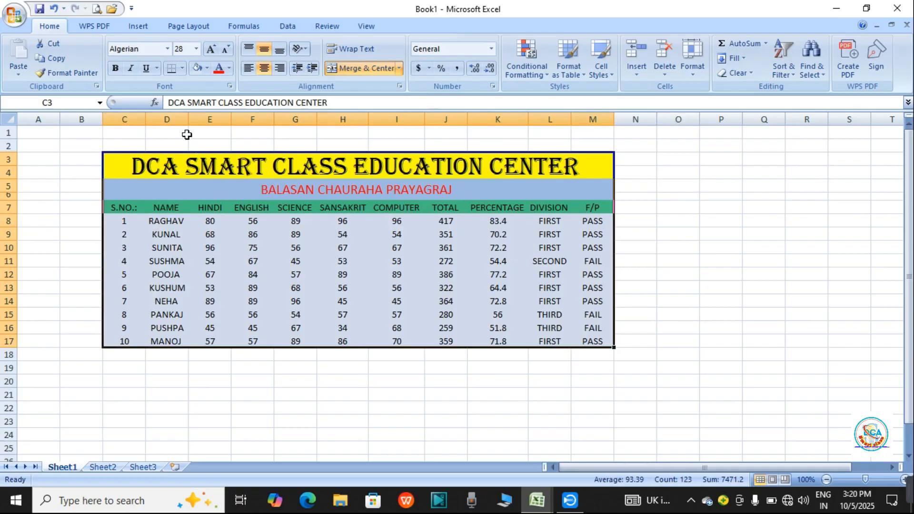
{"action": "left_click", "coordinate": [182, 71]}
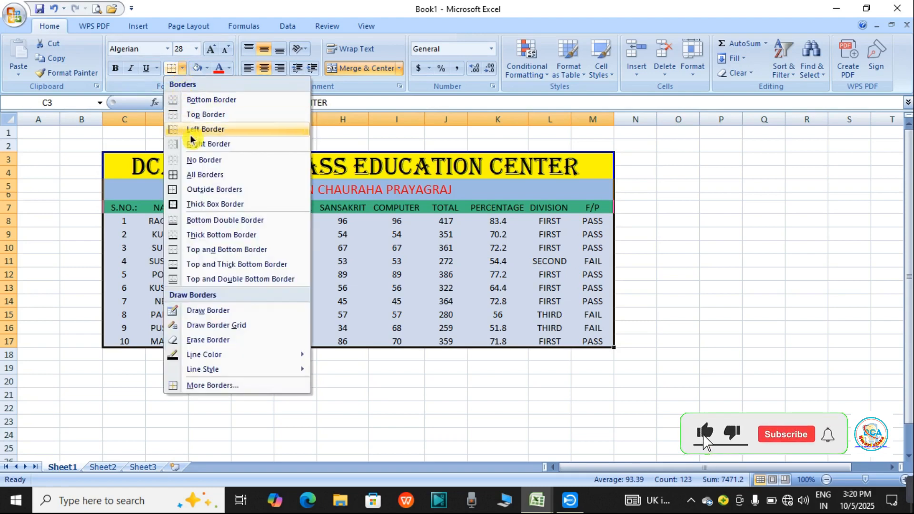
{"action": "left_click", "coordinate": [202, 176]}
{"action": "left_click", "coordinate": [659, 177]}
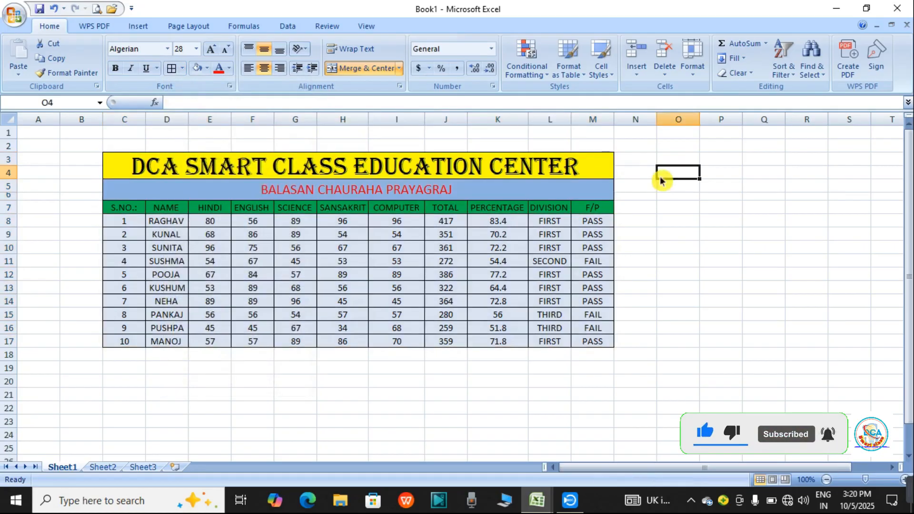